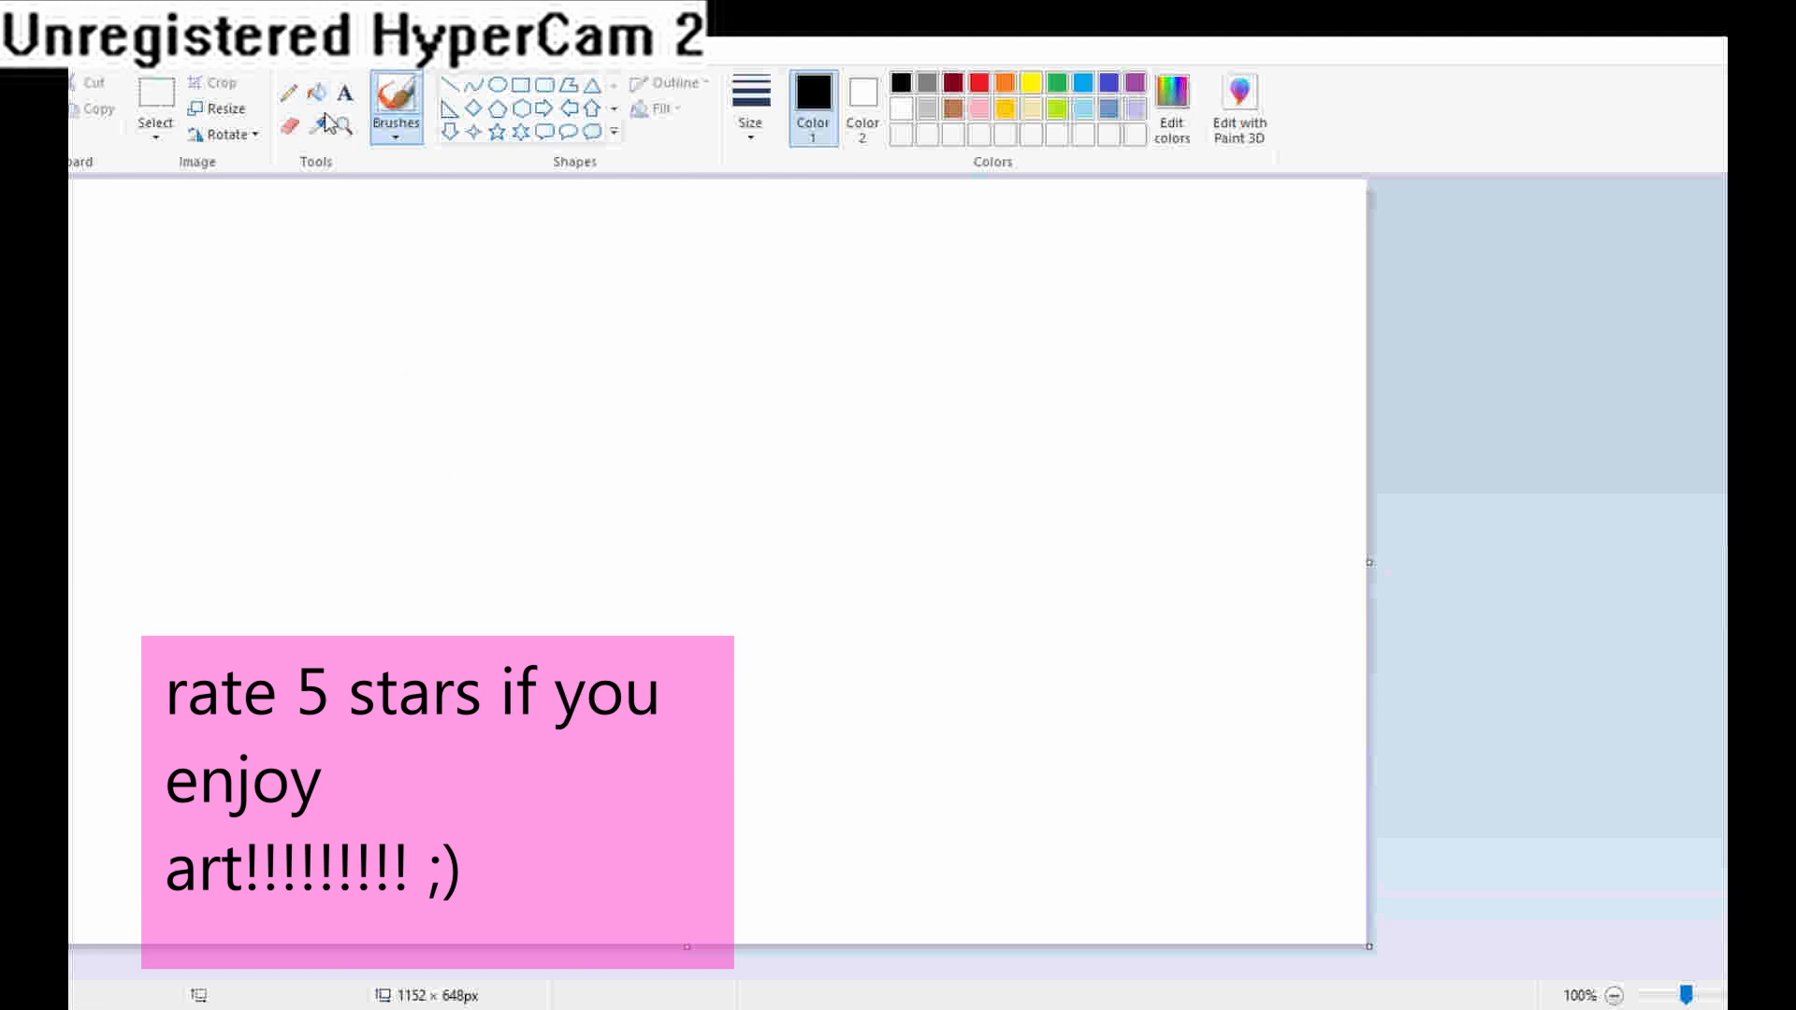
Step: Widen the canvas to about 1437 × 648 px
left_click(382, 134)
left_click(393, 131)
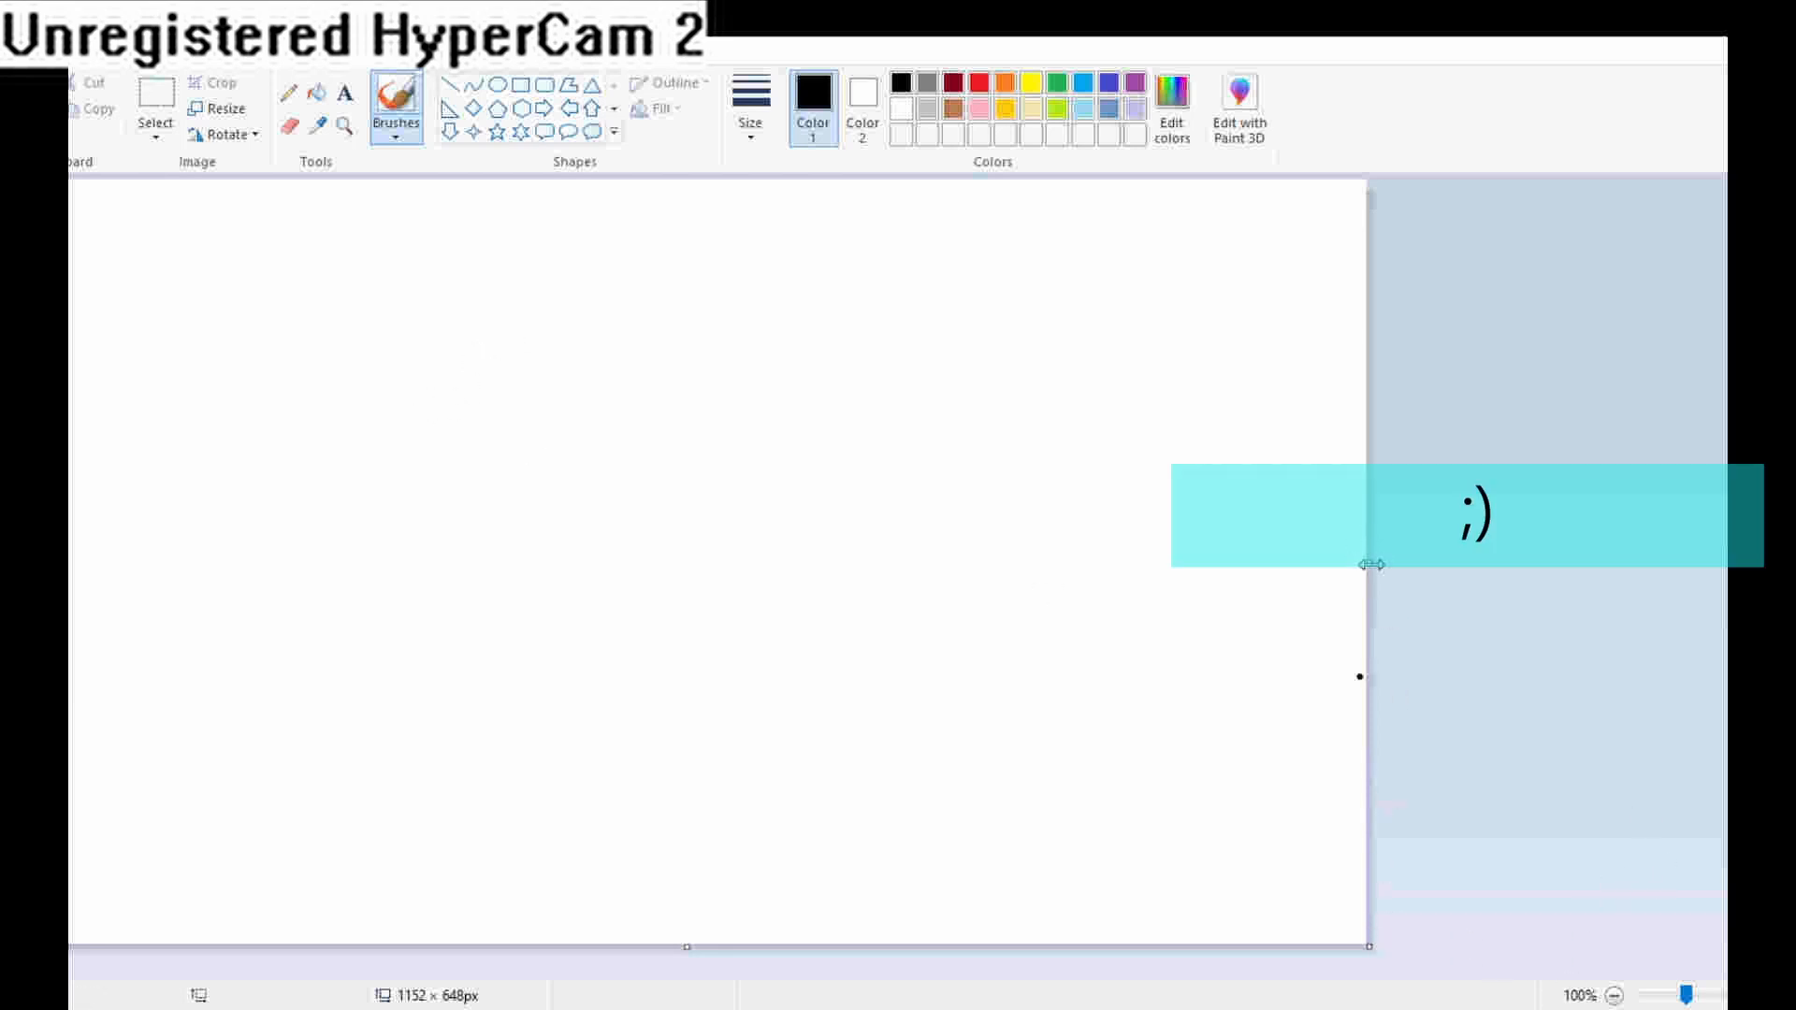
left_click_drag(1371, 564, 1702, 553)
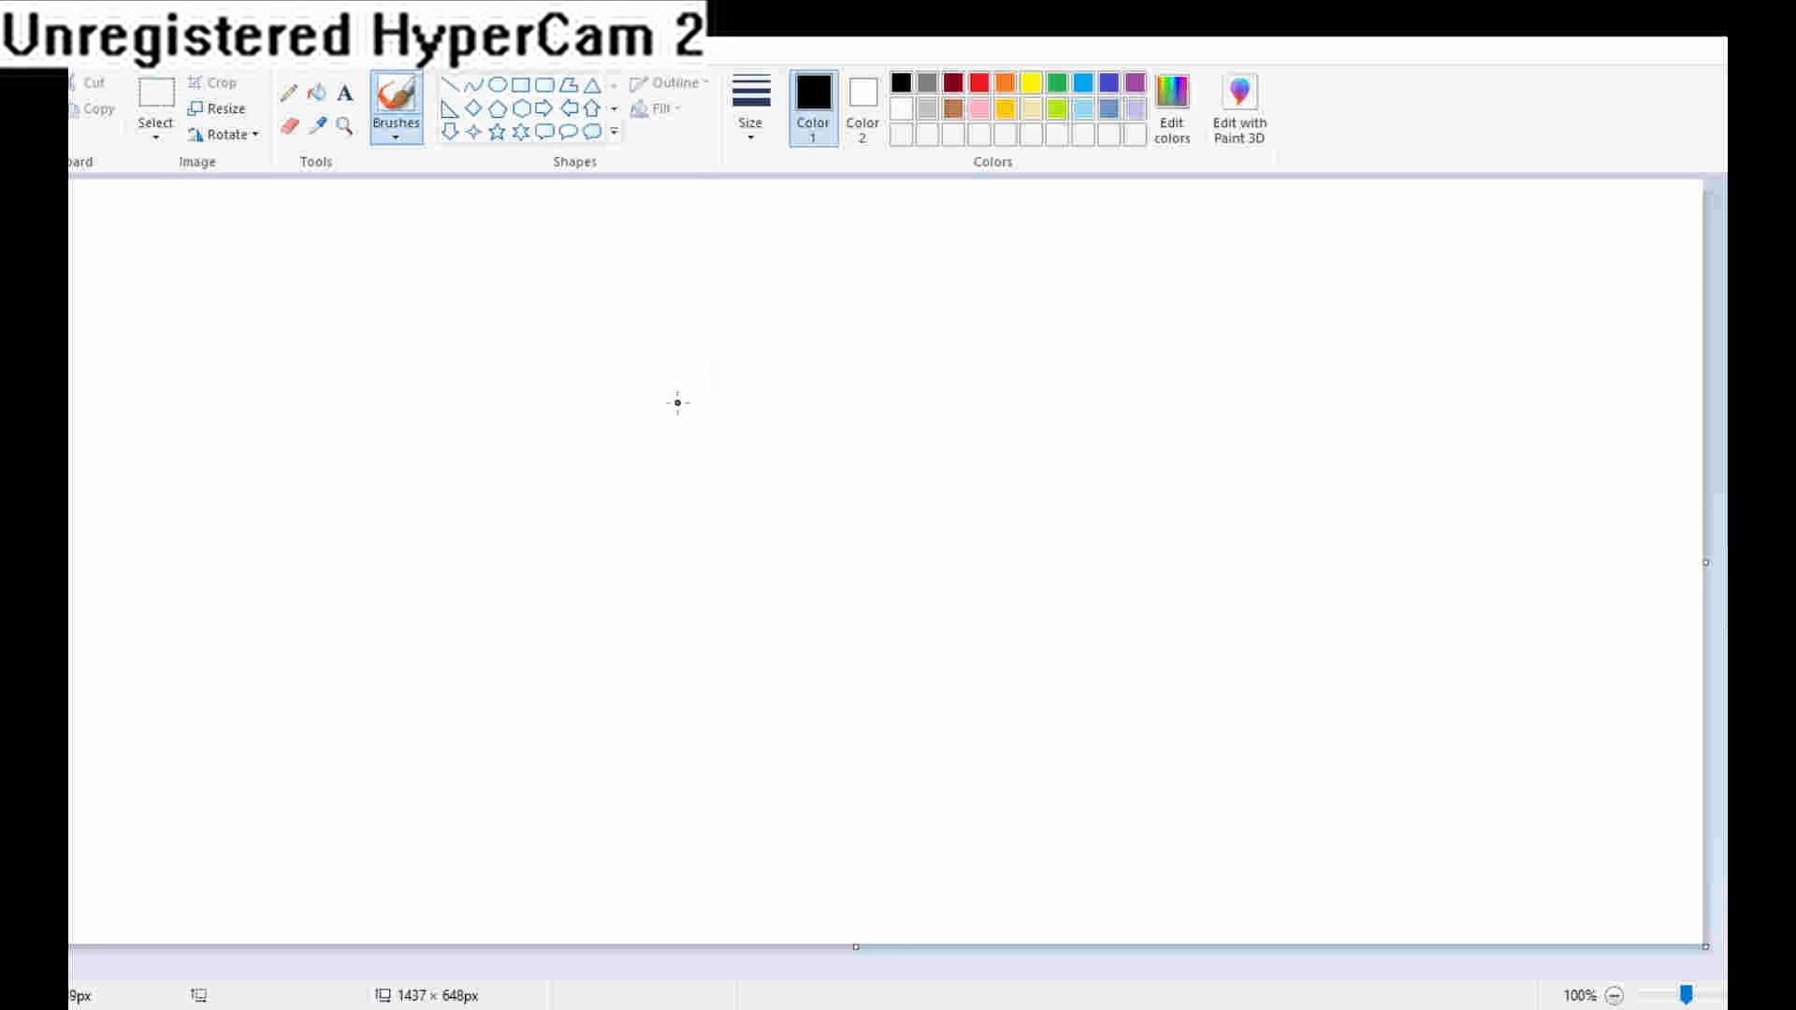
mouse_move(676, 409)
left_mouse_down()
mouse_move(675, 513)
mouse_move(742, 589)
mouse_move(792, 606)
mouse_move(909, 554)
mouse_move(955, 401)
mouse_move(948, 277)
mouse_move(911, 241)
mouse_move(791, 211)
mouse_move(739, 233)
mouse_move(698, 284)
mouse_move(677, 400)
left_mouse_up()
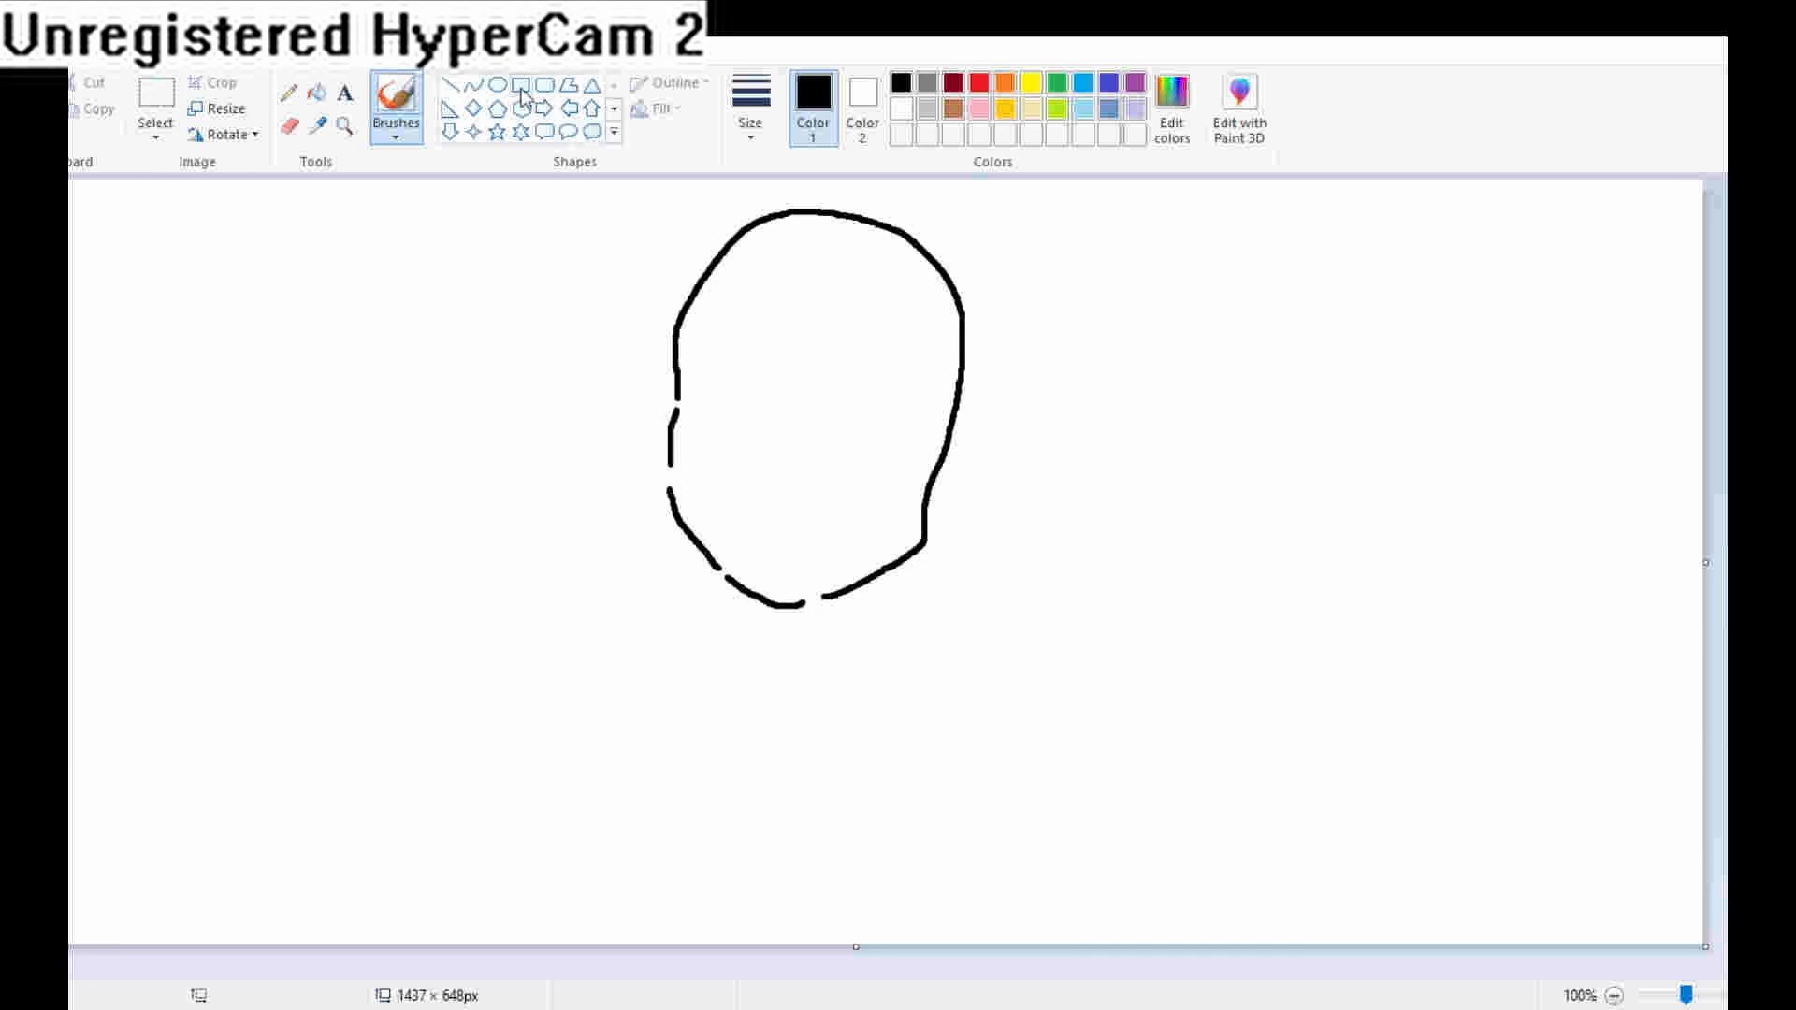
left_click(290, 128)
mouse_move(823, 267)
left_mouse_down()
mouse_move(868, 207)
mouse_move(634, 270)
mouse_move(581, 245)
mouse_move(662, 191)
mouse_move(986, 257)
left_mouse_up()
left_click_drag(1115, 166, 469, 442)
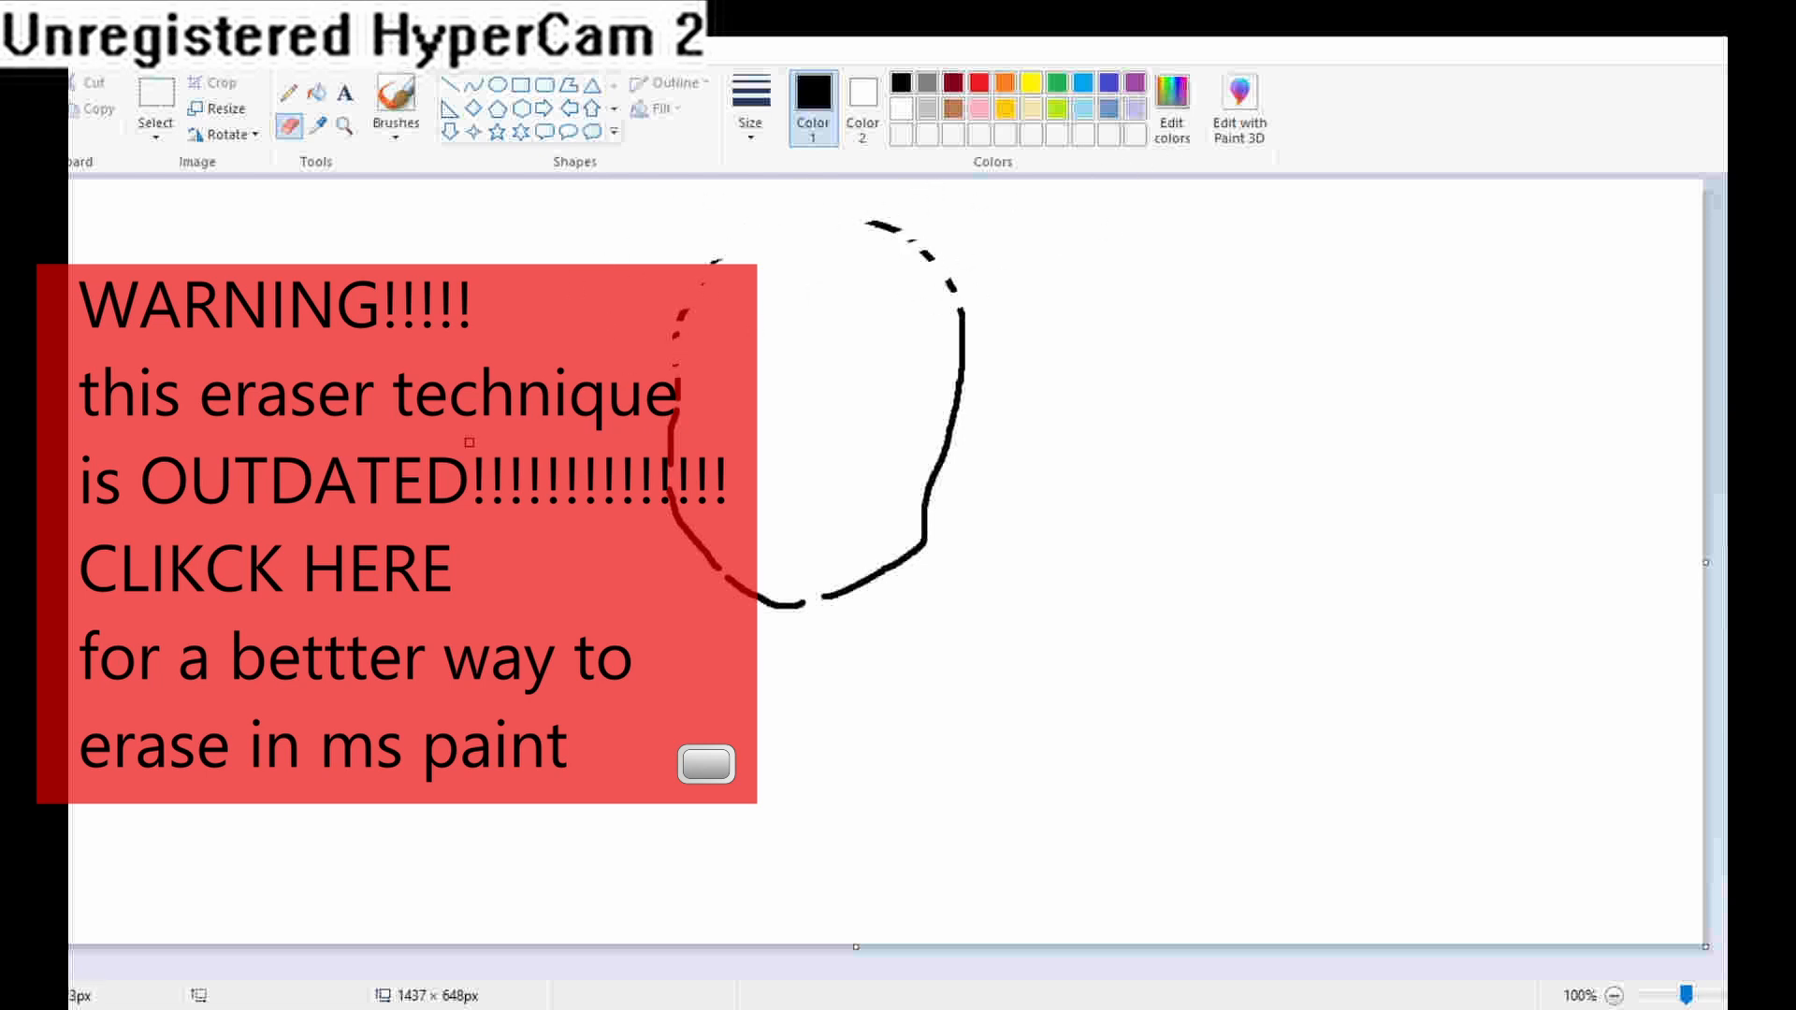
mouse_move(949, 357)
left_mouse_down()
mouse_move(1056, 325)
mouse_move(786, 514)
mouse_move(889, 545)
mouse_move(985, 530)
mouse_move(911, 578)
mouse_move(844, 590)
mouse_move(813, 537)
mouse_move(848, 548)
mouse_move(778, 610)
mouse_move(609, 555)
mouse_move(936, 538)
mouse_move(963, 391)
mouse_move(951, 255)
mouse_move(966, 325)
mouse_move(862, 221)
mouse_move(943, 264)
mouse_move(664, 344)
mouse_move(691, 341)
left_mouse_up()
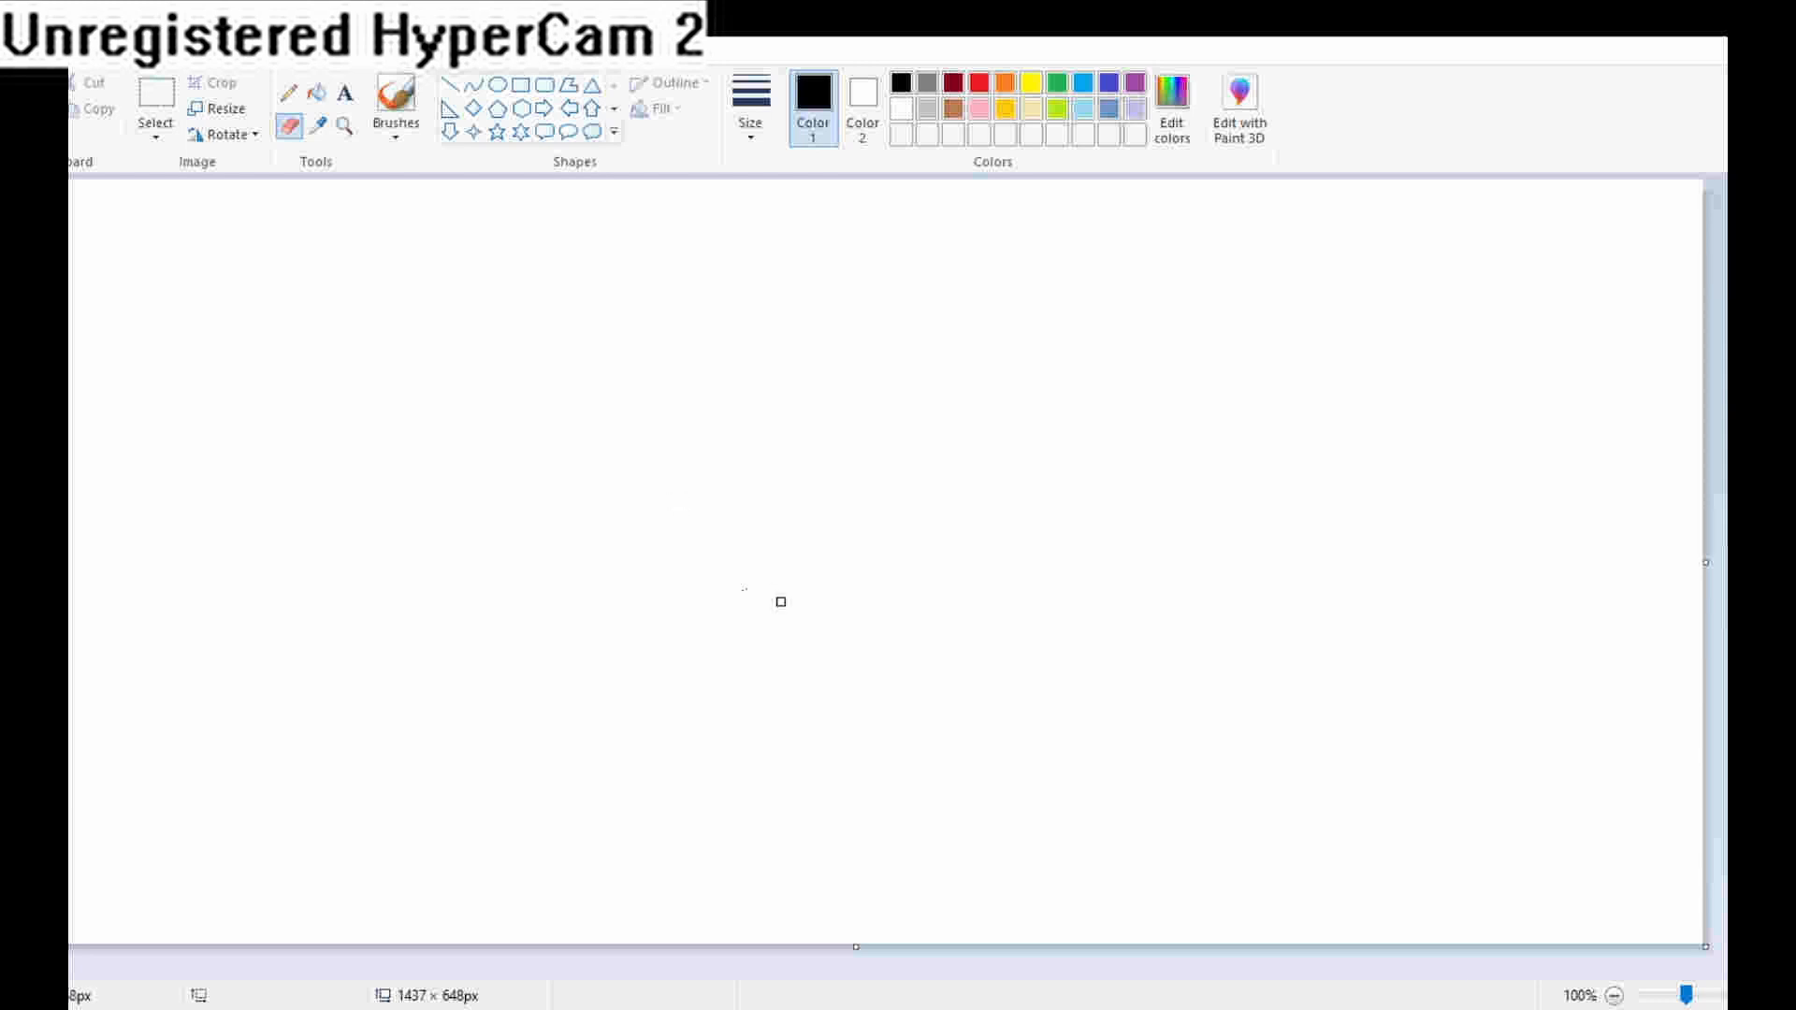
Step: Draw a black oval head about 263 × 353 px and brush in slanted eyebrows, eyes with pupils, a small nose mark and a mouth
left_click(497, 87)
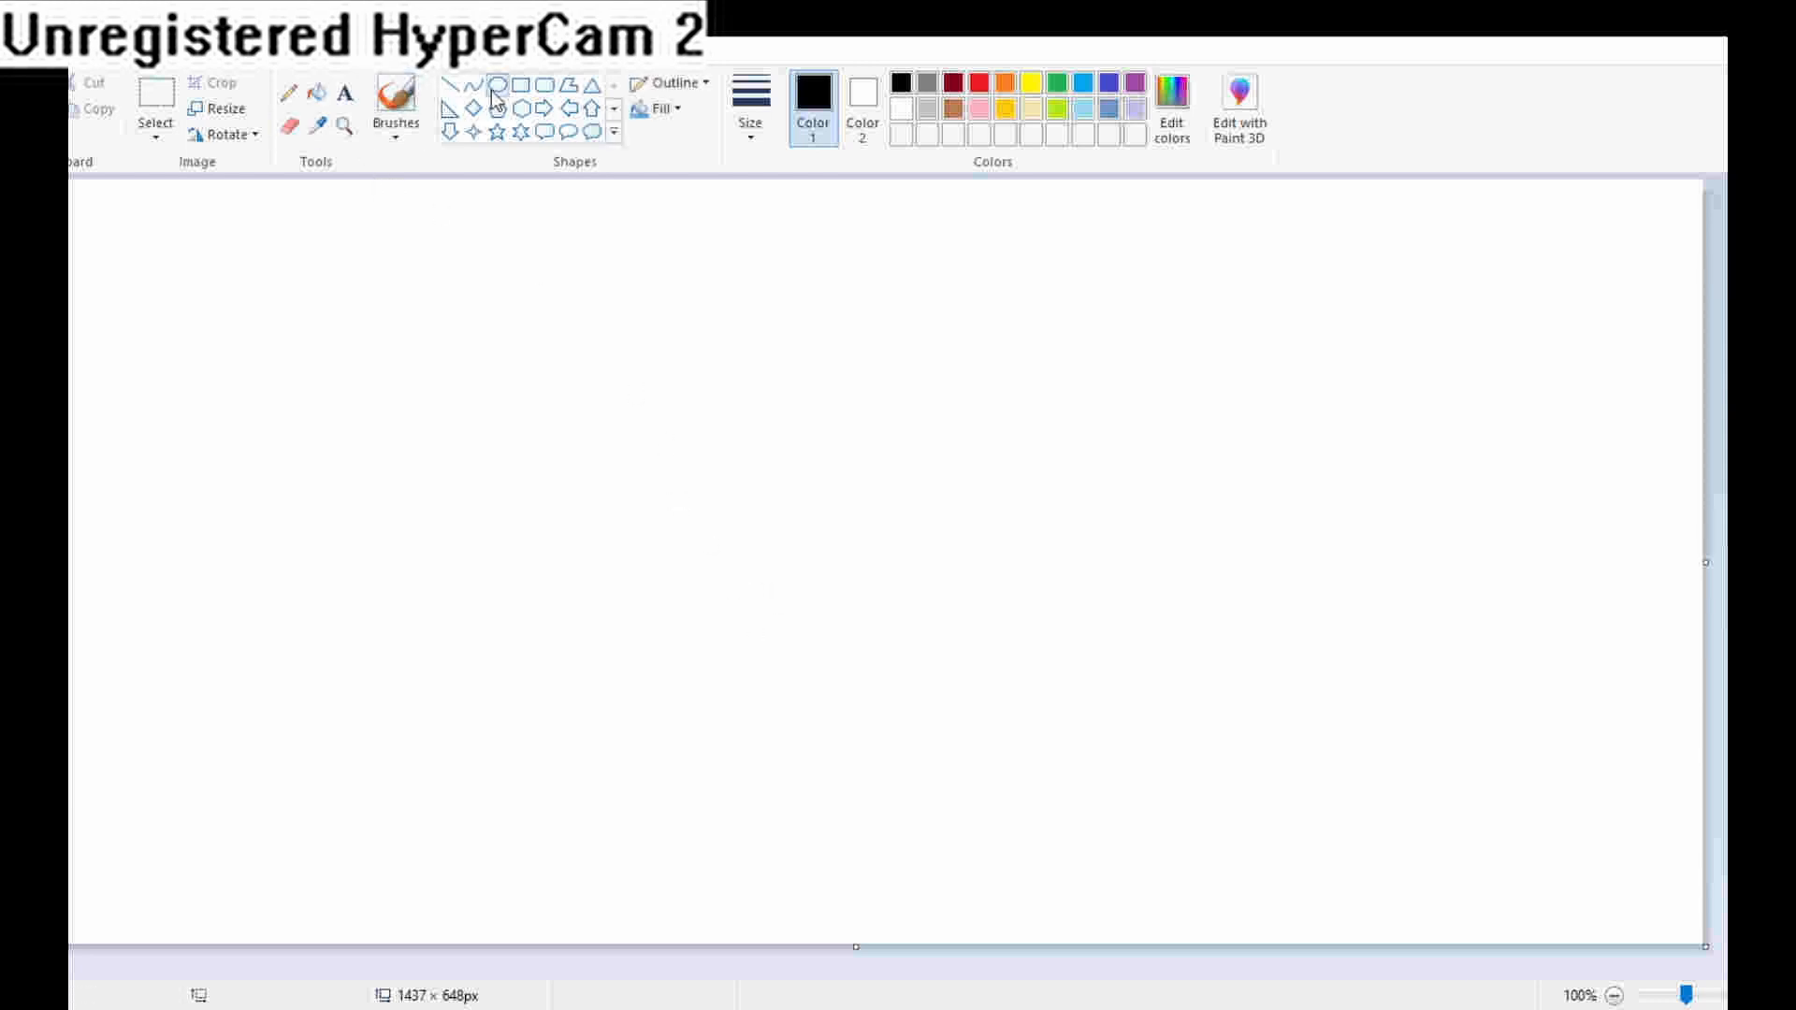
left_click_drag(670, 247, 979, 662)
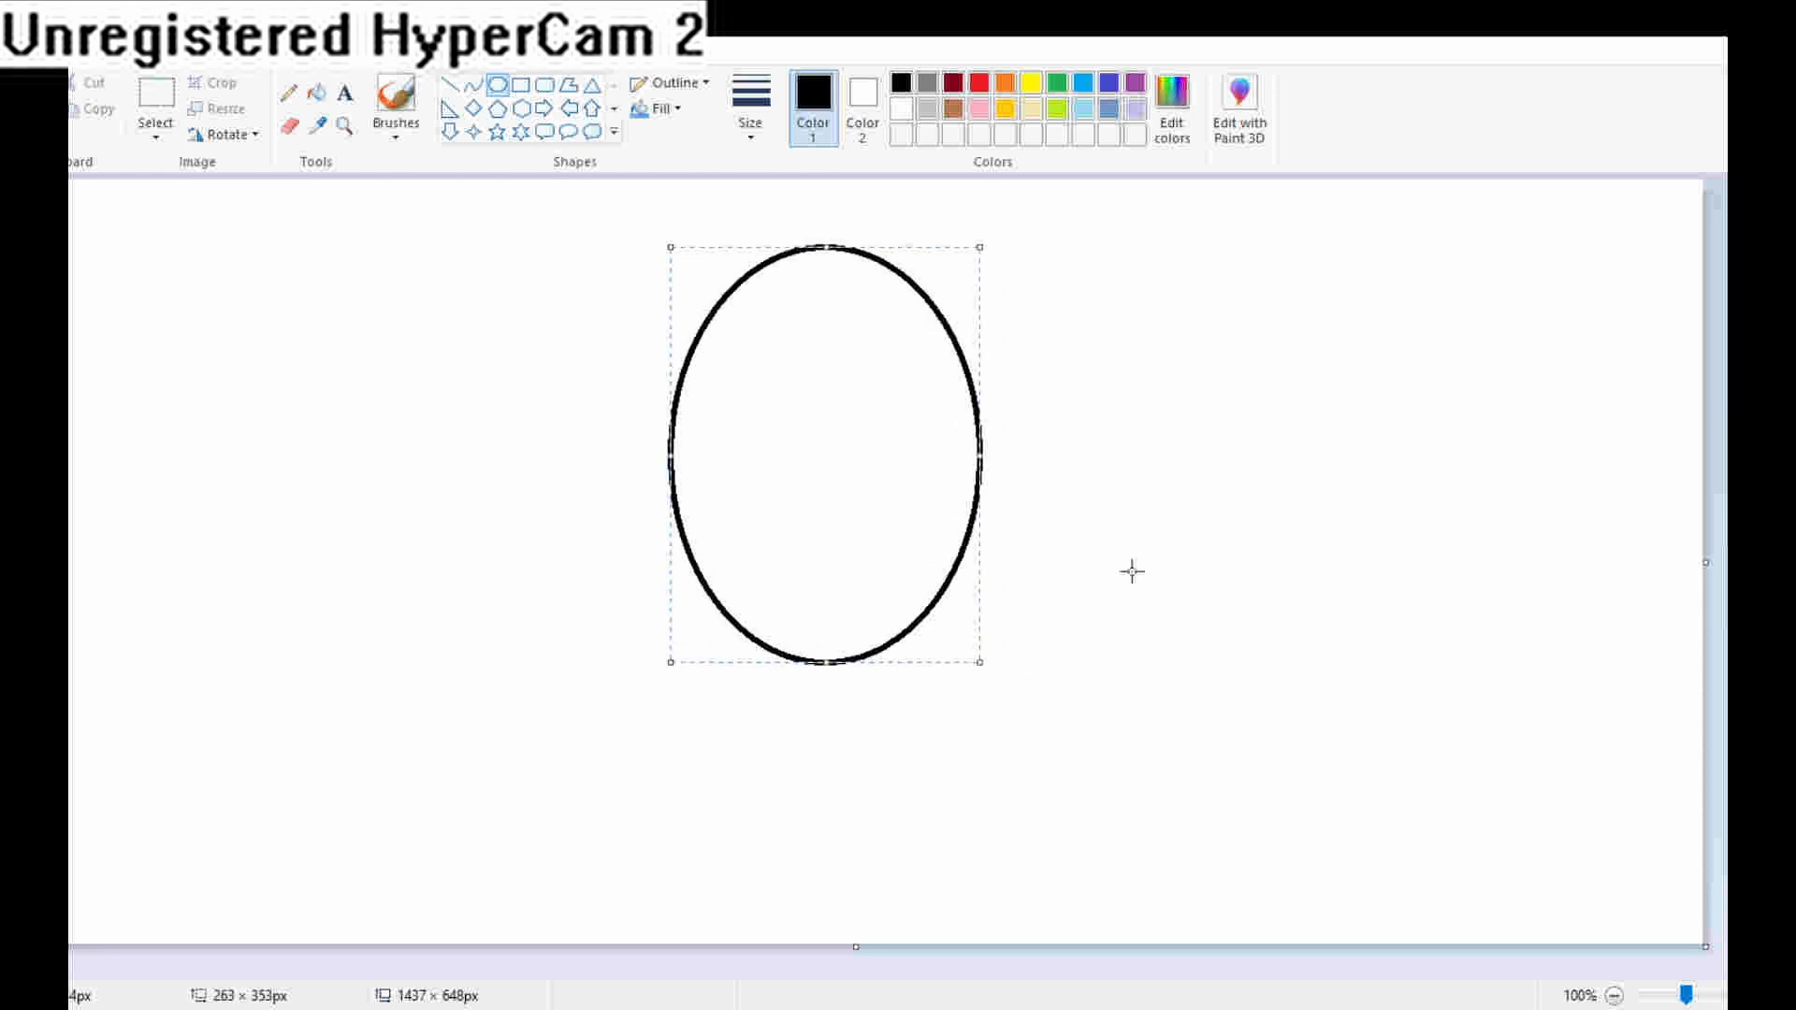
left_click(396, 98)
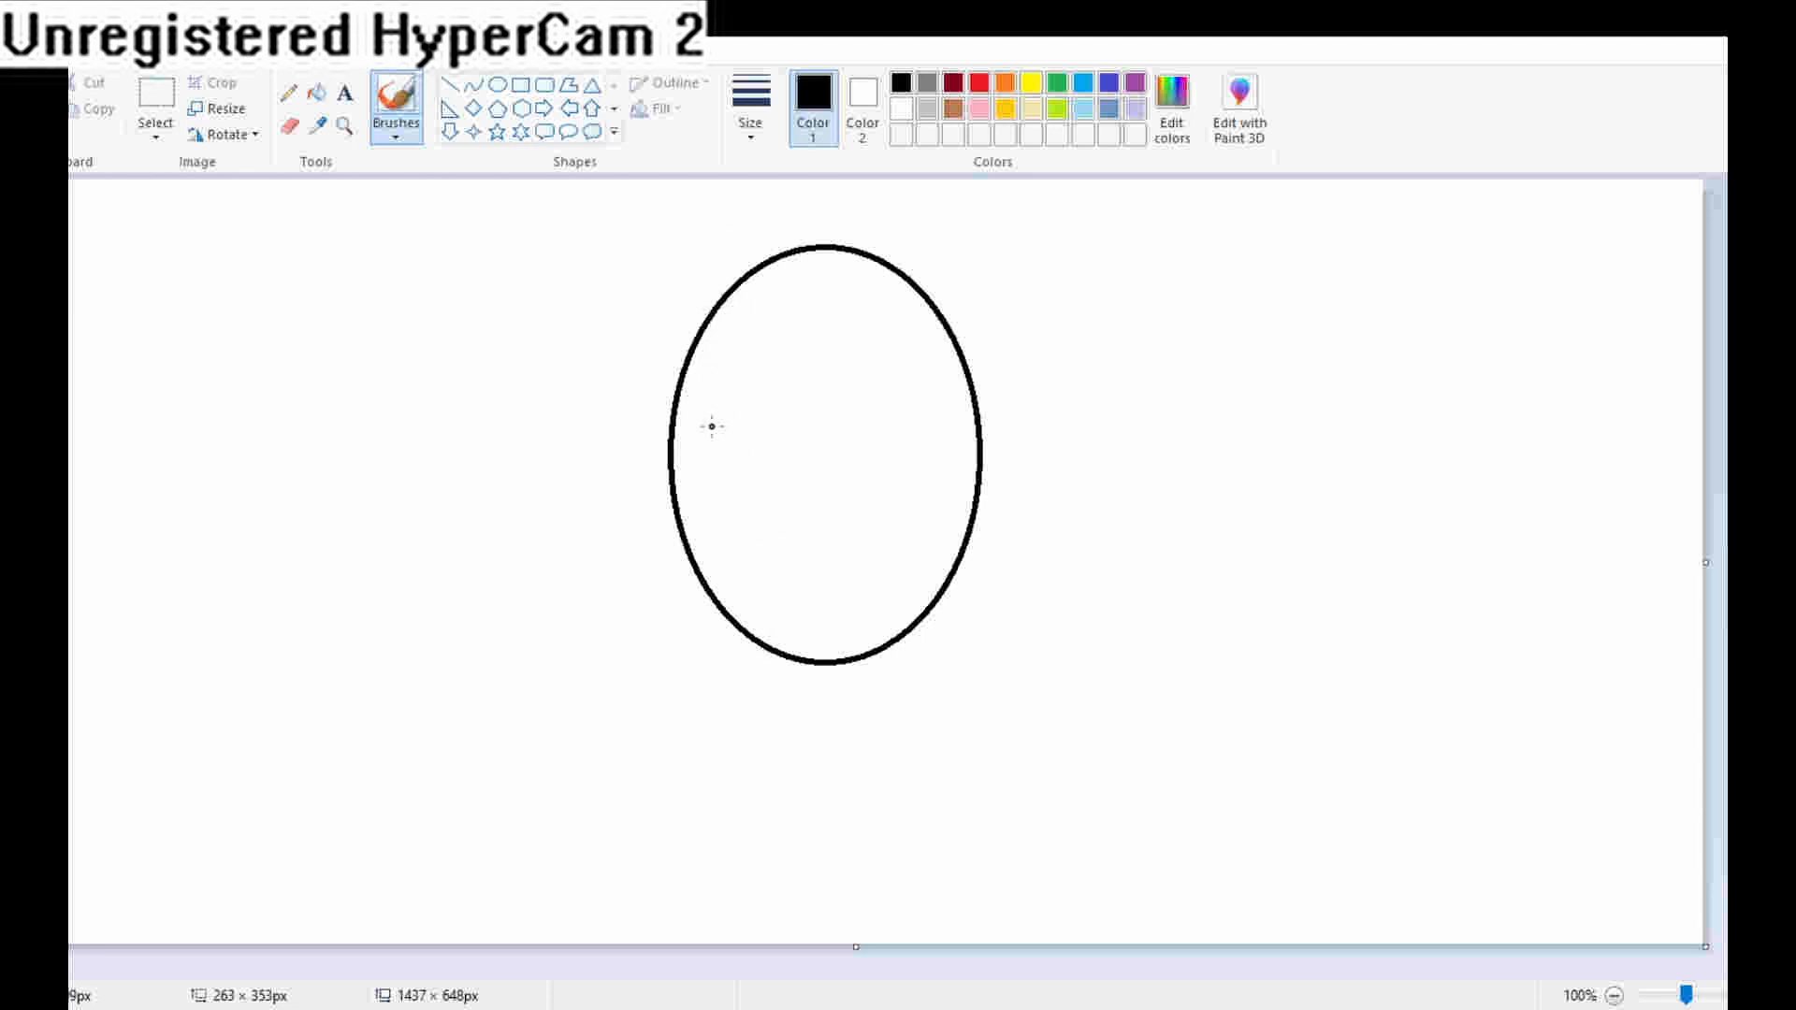
left_click_drag(711, 427, 784, 453)
mouse_move(759, 454)
left_mouse_down()
mouse_move(738, 474)
mouse_move(772, 467)
mouse_move(738, 452)
mouse_move(887, 434)
mouse_move(941, 449)
mouse_move(842, 473)
mouse_move(855, 486)
mouse_move(902, 469)
mouse_move(861, 463)
left_mouse_up()
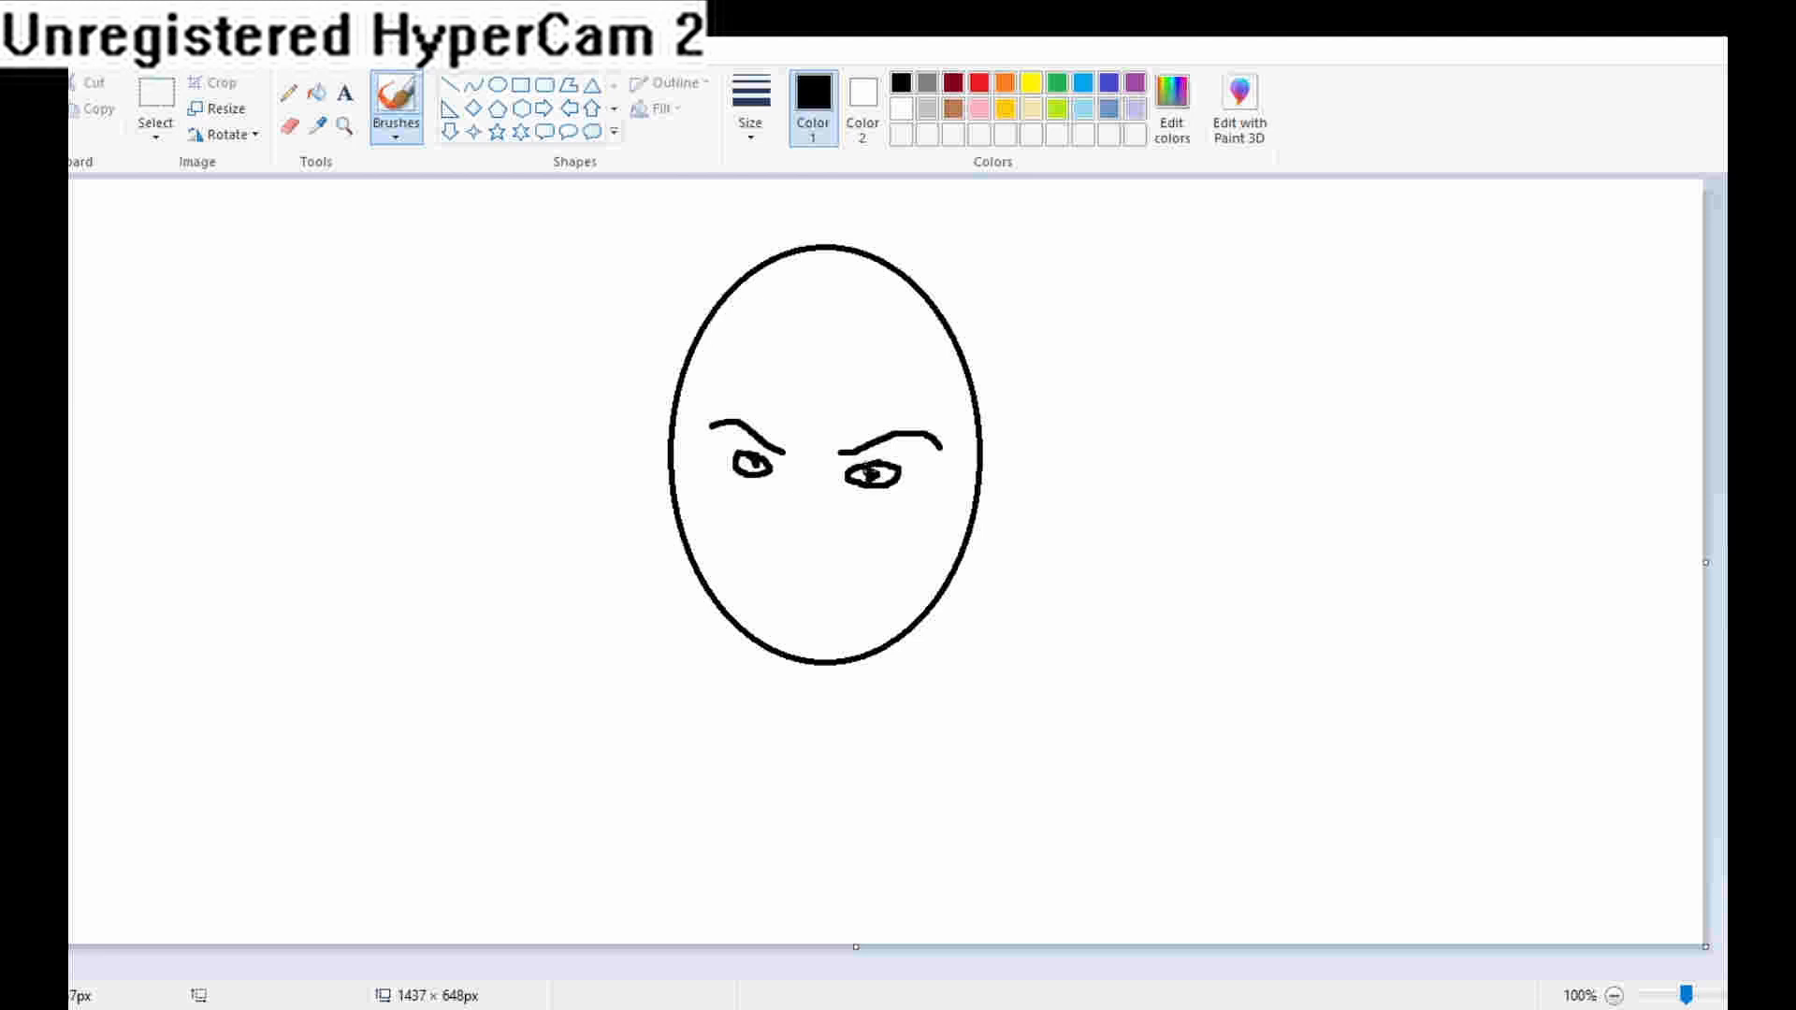
left_click(752, 464)
mouse_move(786, 476)
left_mouse_down()
mouse_move(780, 531)
mouse_move(798, 550)
mouse_move(838, 530)
left_mouse_up()
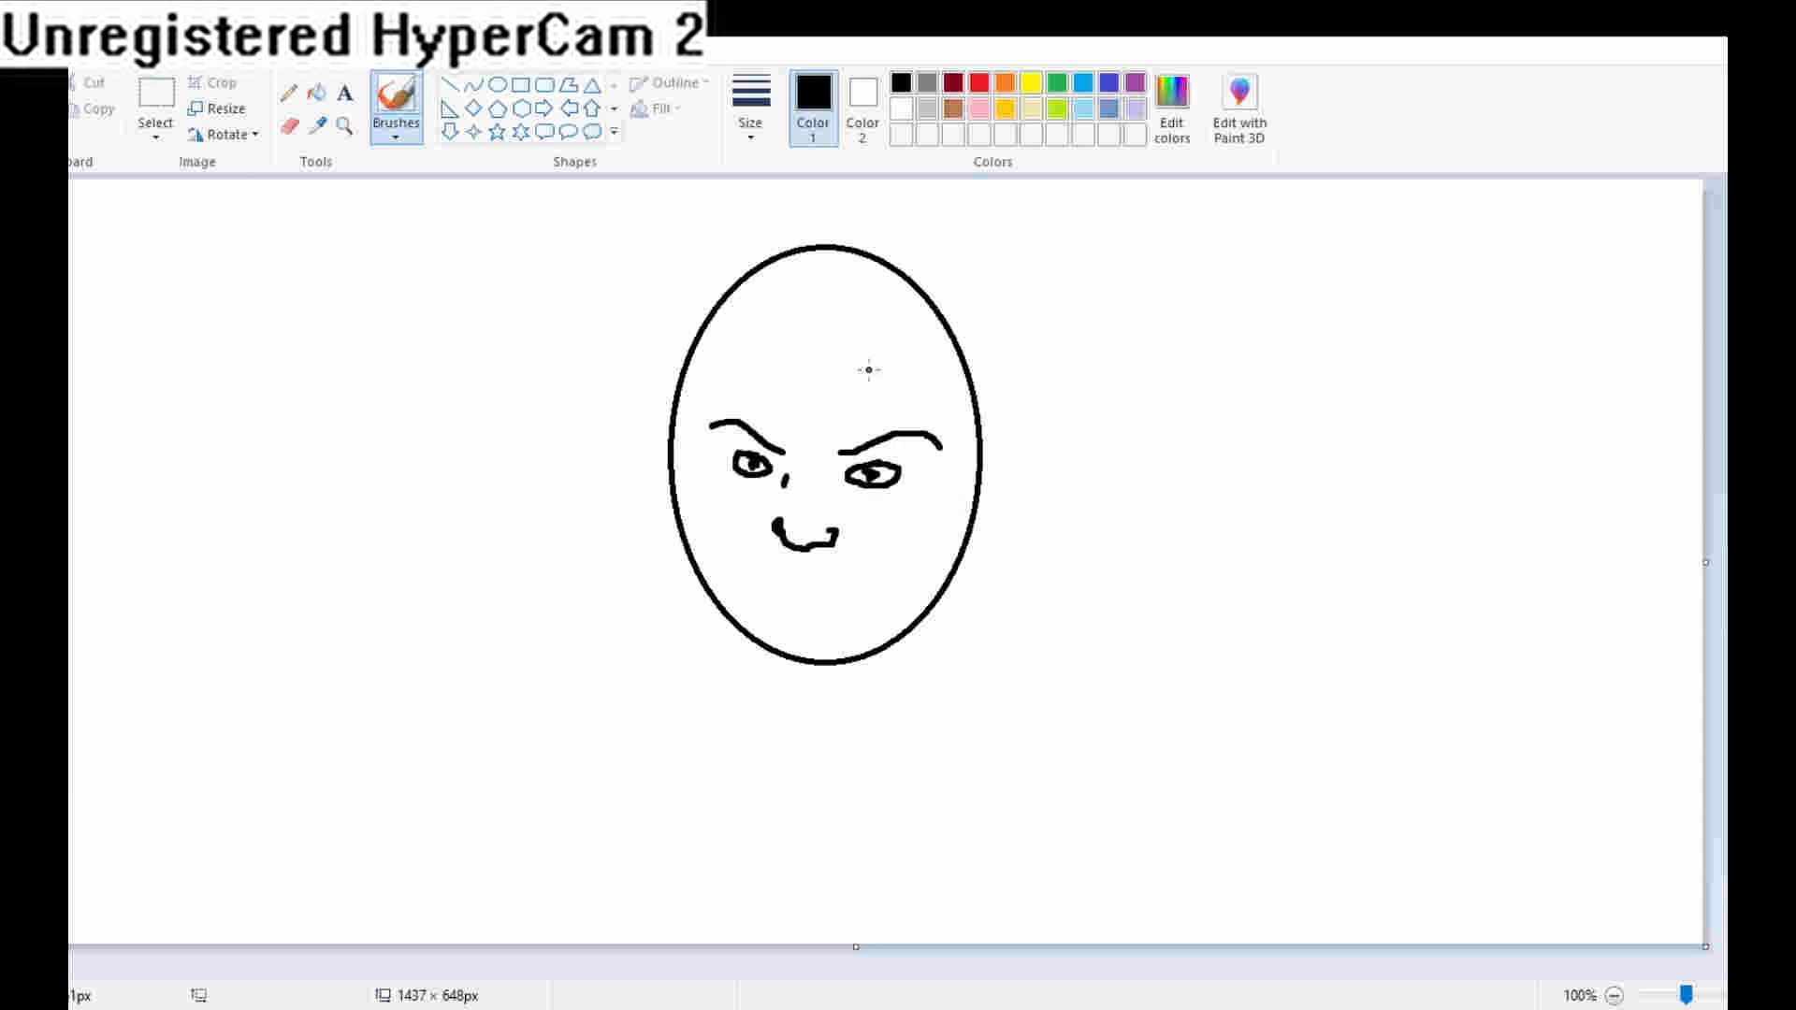
Step: Fill the face with light beige and recolour it light pink, leaving the eyes white
left_click(316, 91)
left_click(1031, 109)
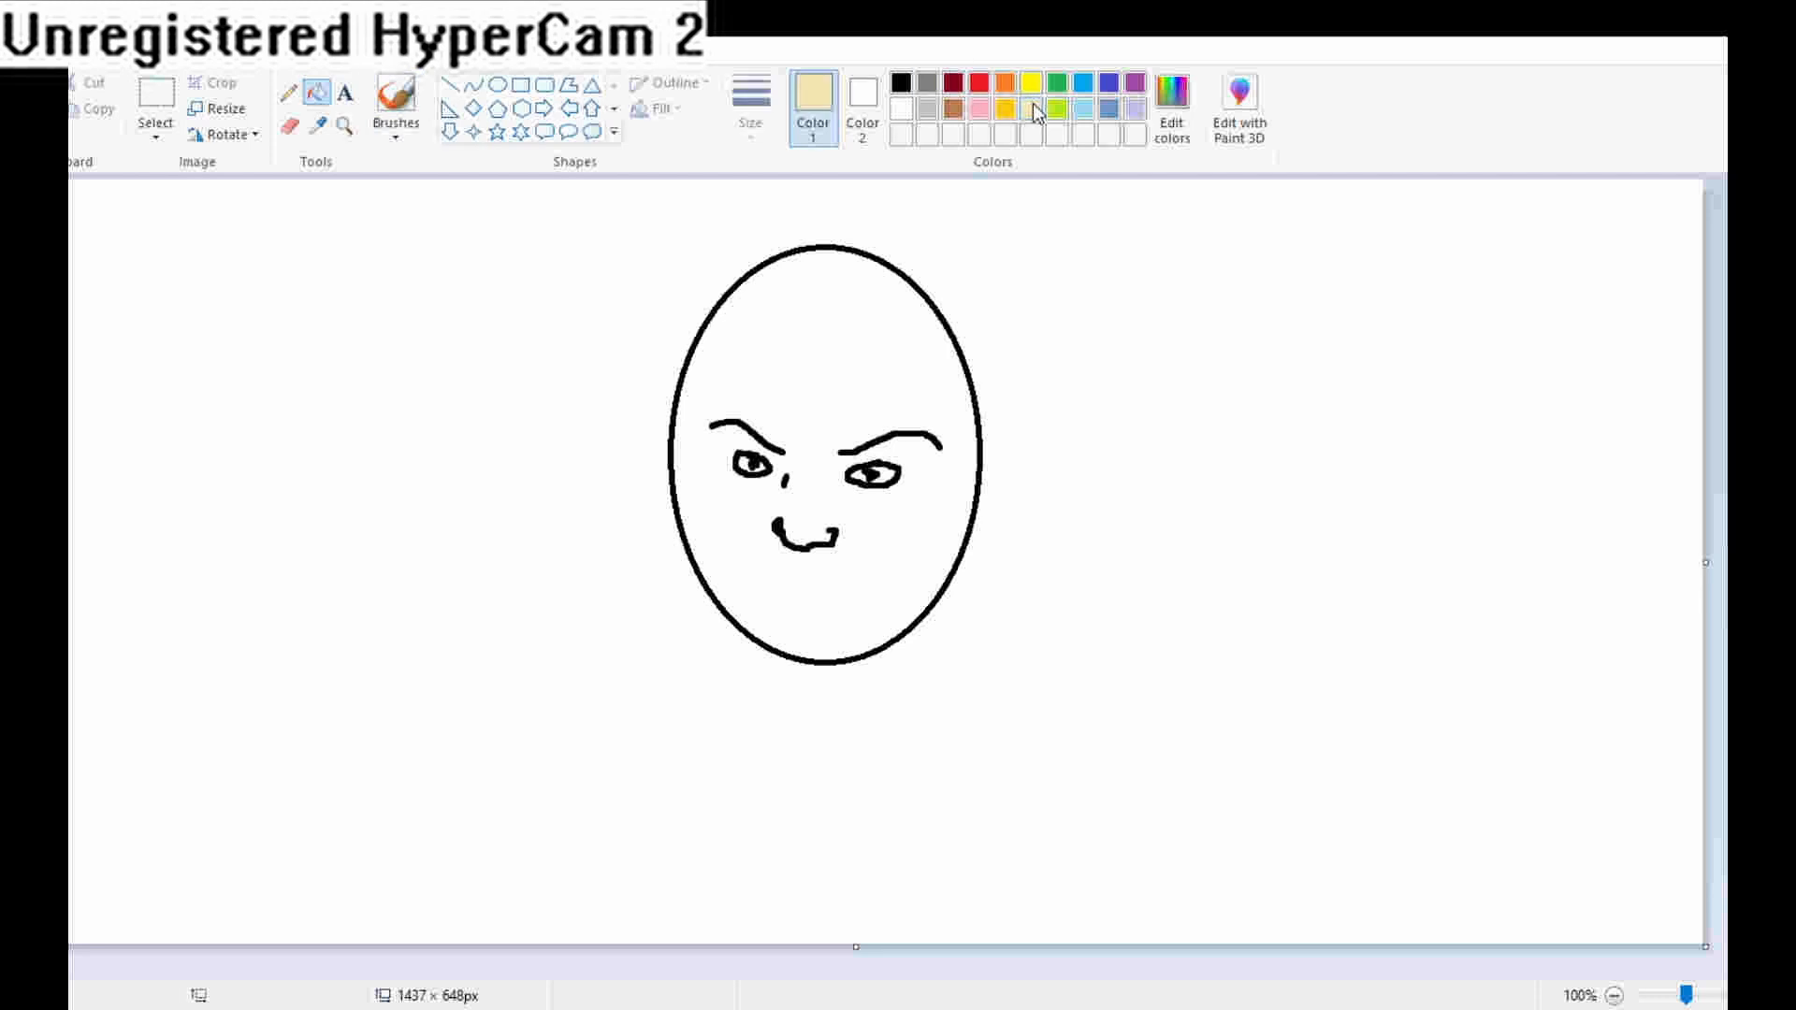
left_click(873, 310)
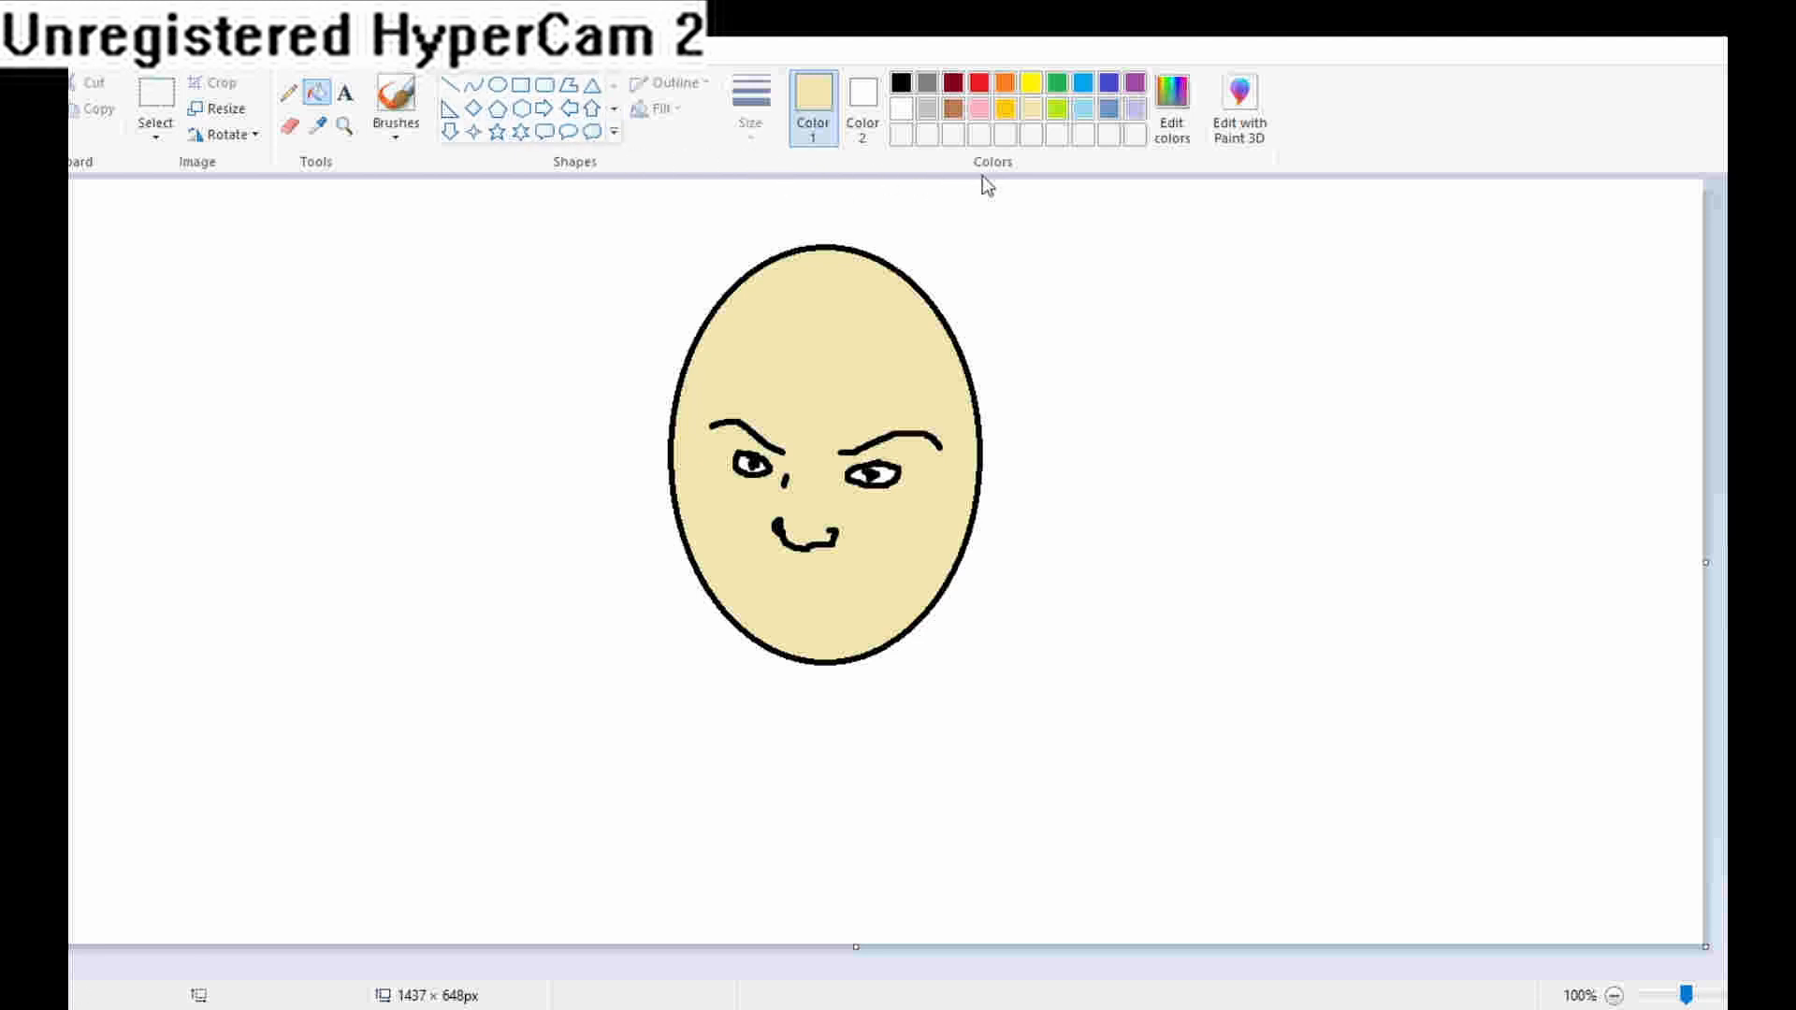
left_click(979, 110)
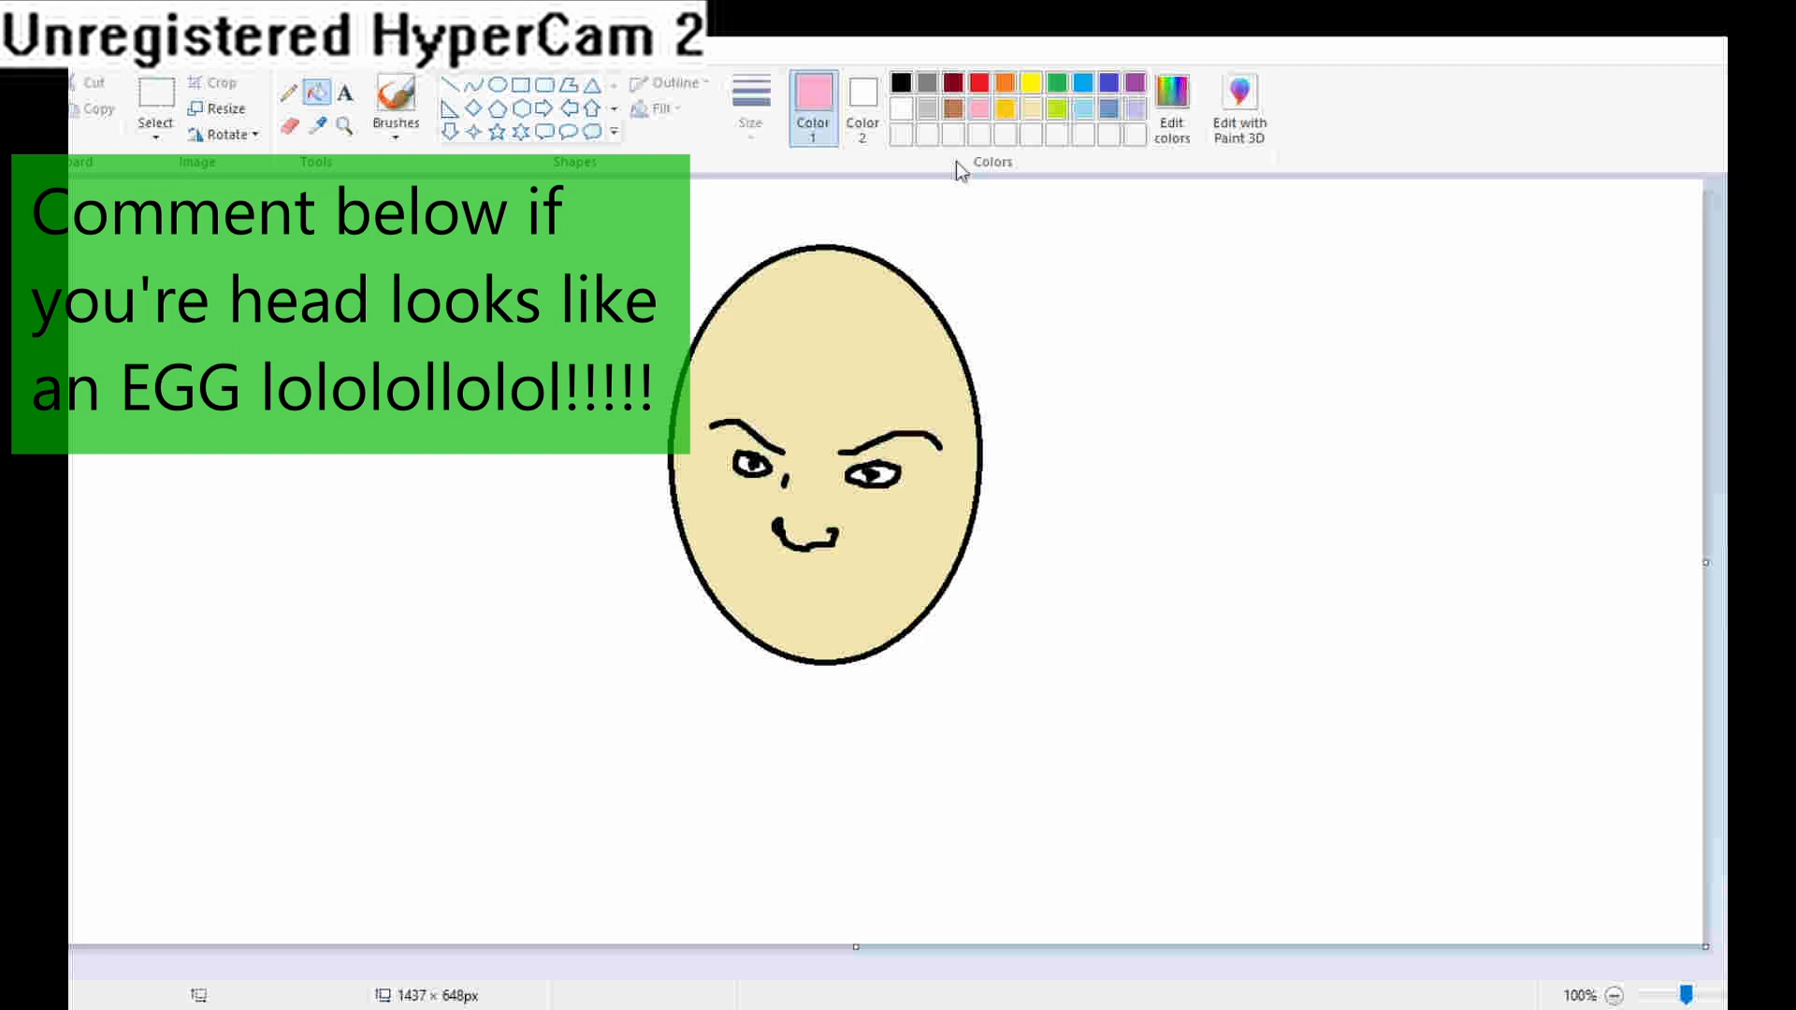
left_click(870, 352)
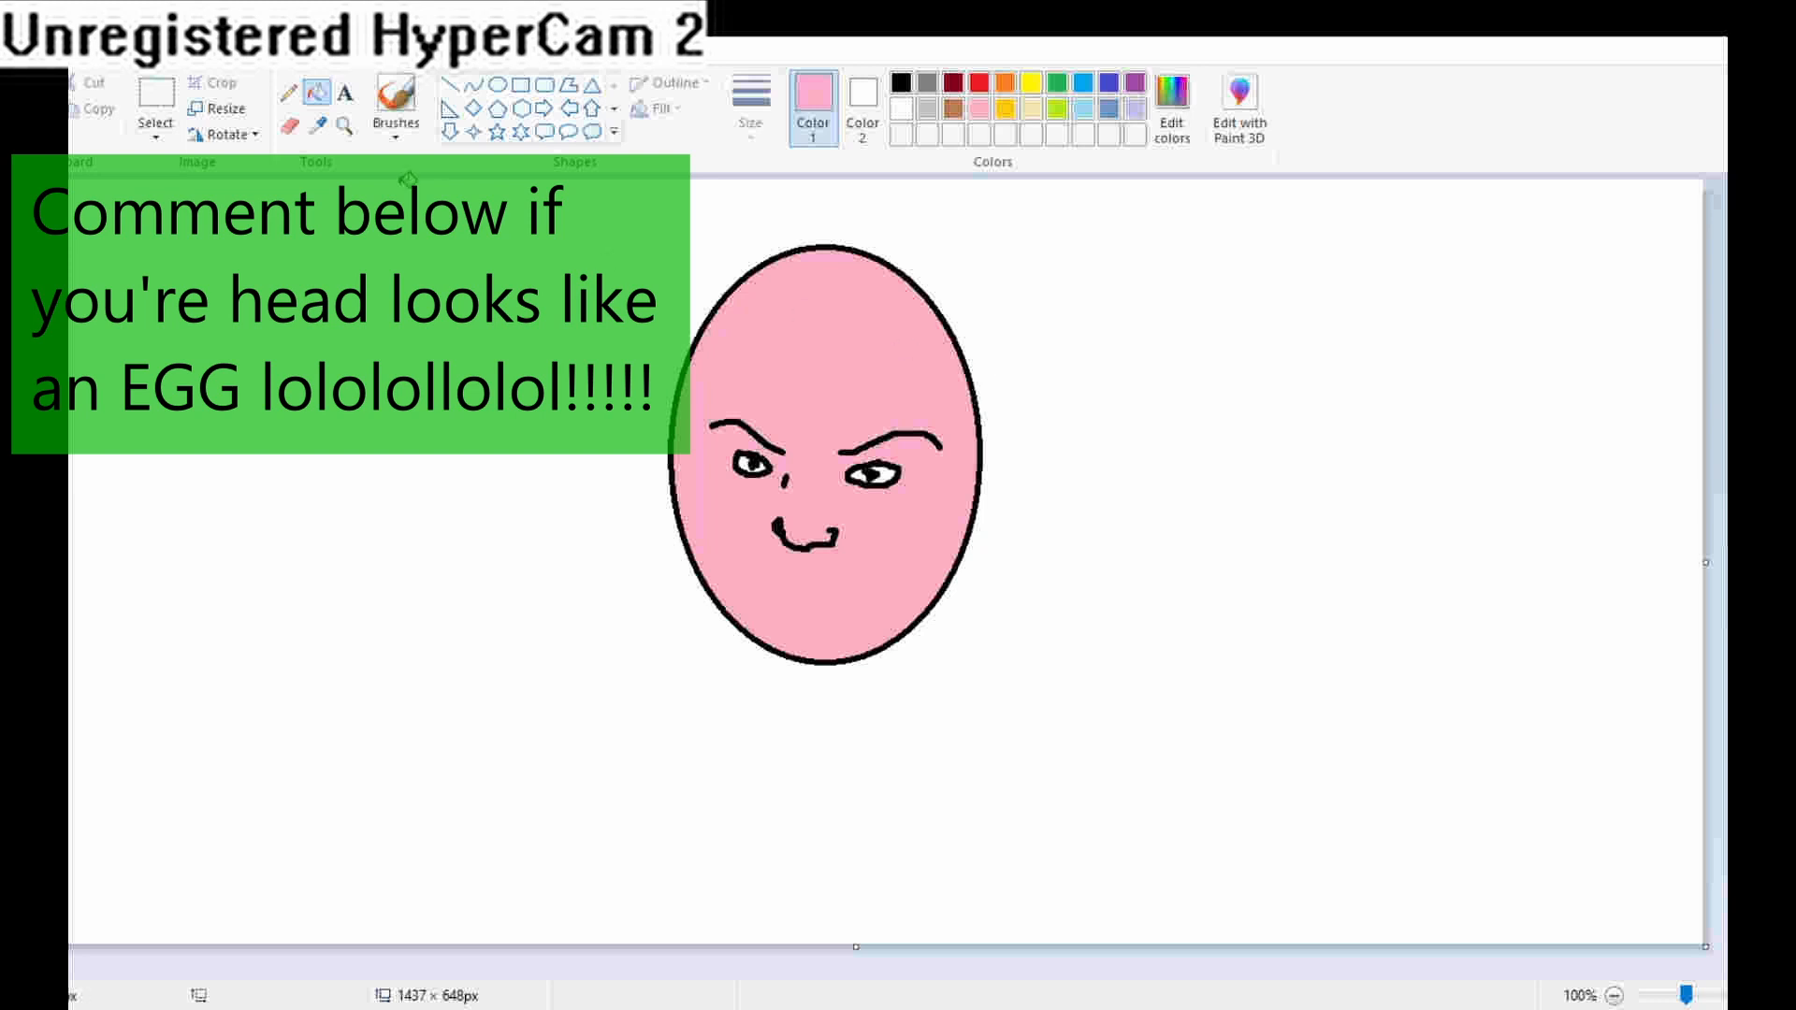
Step: Outline flared hair in black around the head, with a parted fringe and a lower pointed lock on each side of the face
left_click(400, 105)
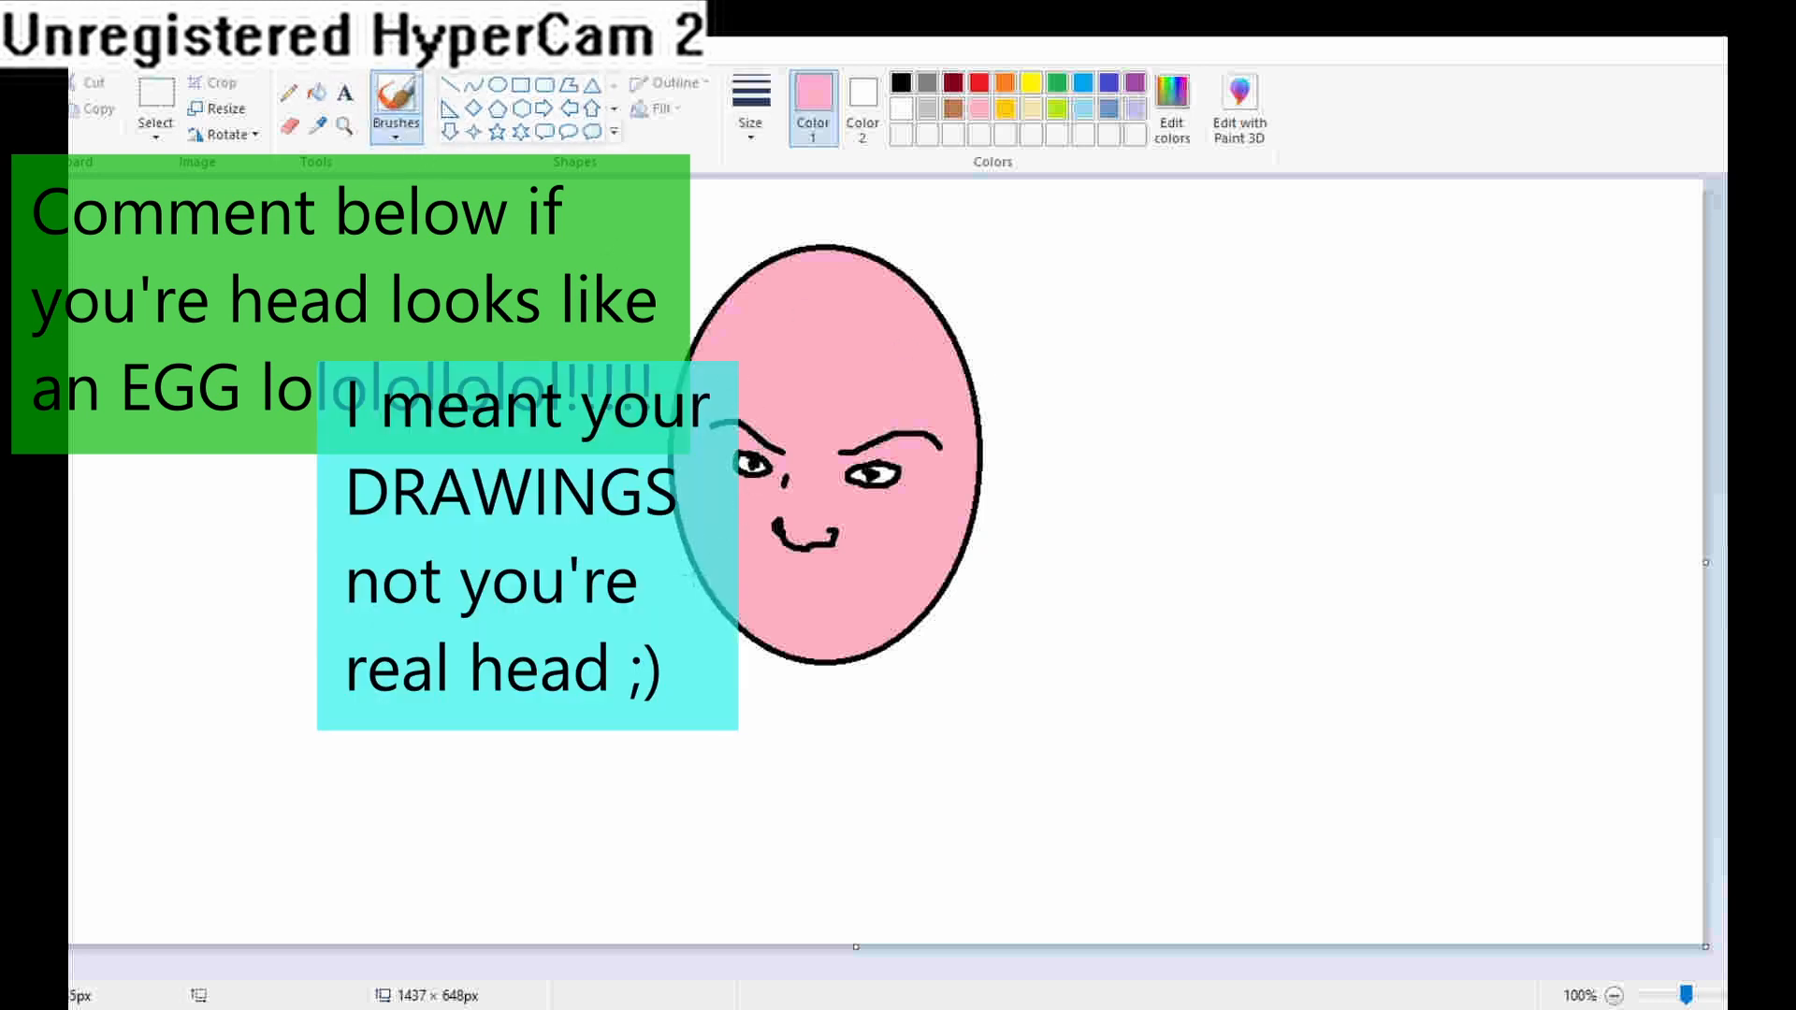
left_click(901, 82)
mouse_move(820, 331)
left_mouse_down()
mouse_move(835, 369)
mouse_move(893, 409)
mouse_move(993, 438)
mouse_move(1167, 441)
mouse_move(1264, 405)
mouse_move(1060, 372)
mouse_move(715, 381)
mouse_move(587, 412)
mouse_move(452, 346)
mouse_move(544, 354)
mouse_move(757, 199)
mouse_move(857, 234)
mouse_move(909, 220)
mouse_move(1020, 251)
mouse_move(1080, 318)
mouse_move(1066, 371)
left_mouse_up()
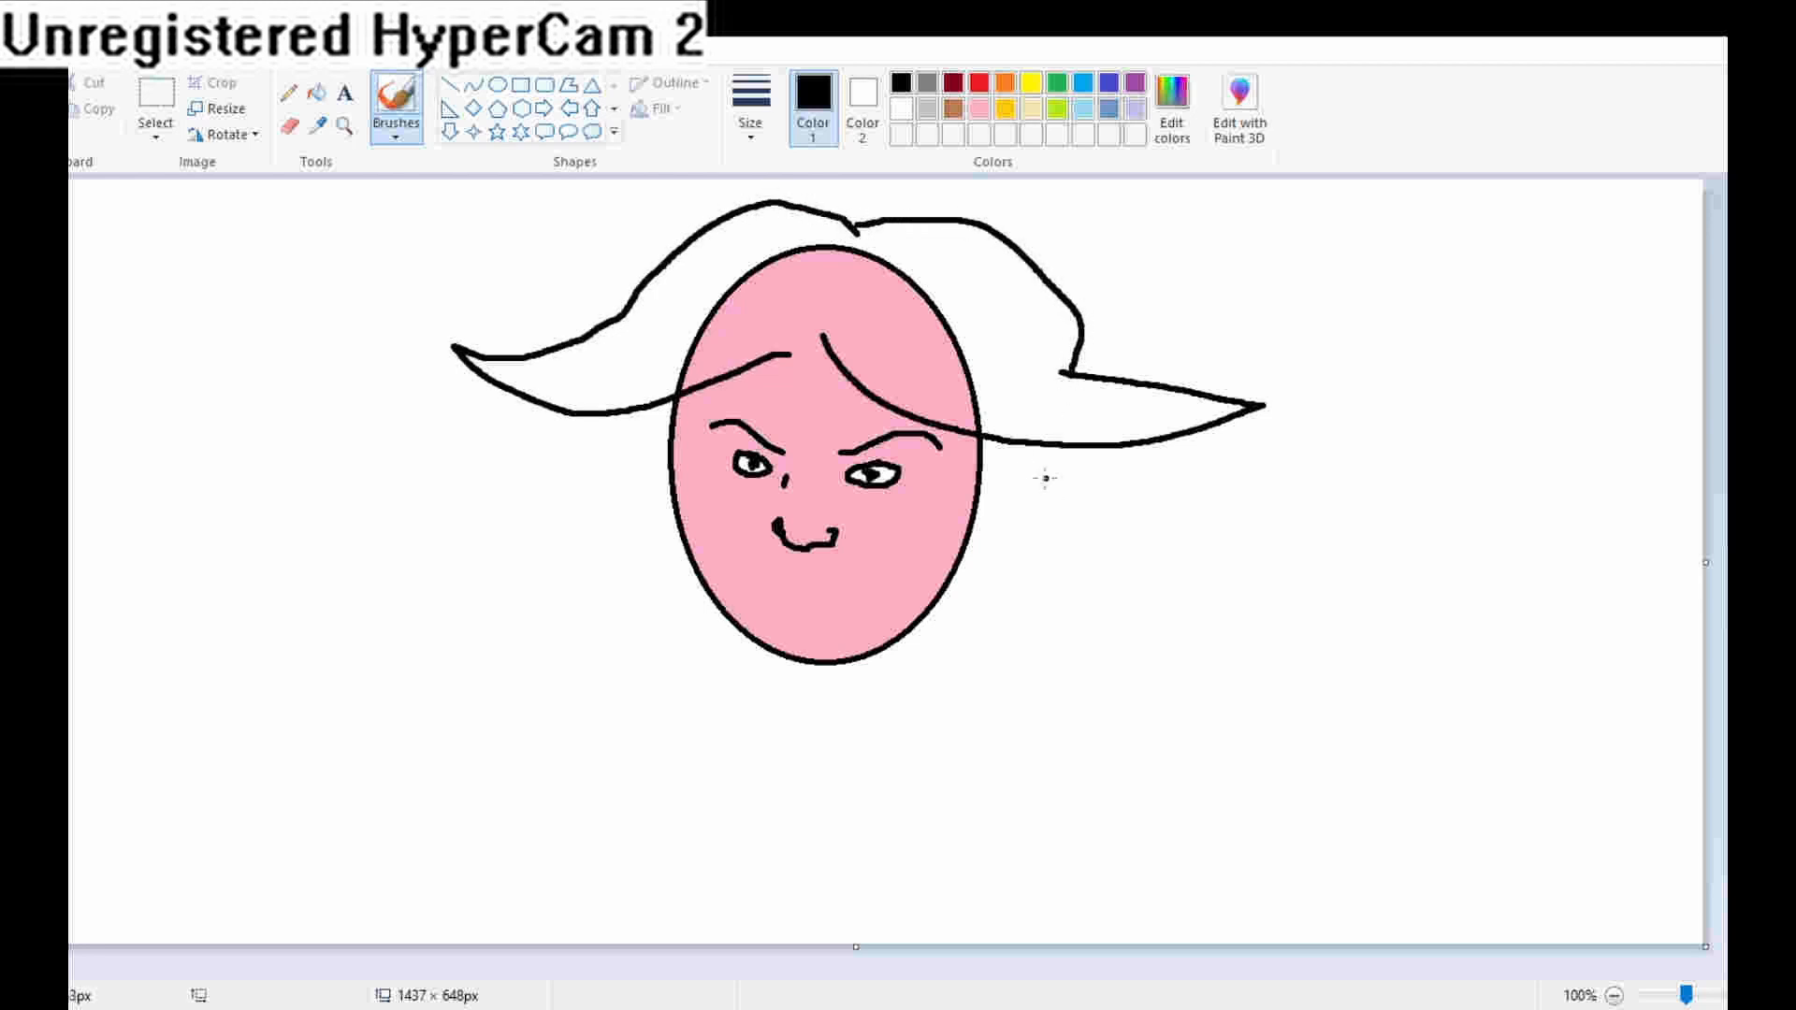
mouse_move(1014, 437)
left_mouse_down()
mouse_move(1025, 545)
mouse_move(1211, 549)
mouse_move(1103, 638)
mouse_move(992, 648)
mouse_move(924, 613)
left_mouse_up()
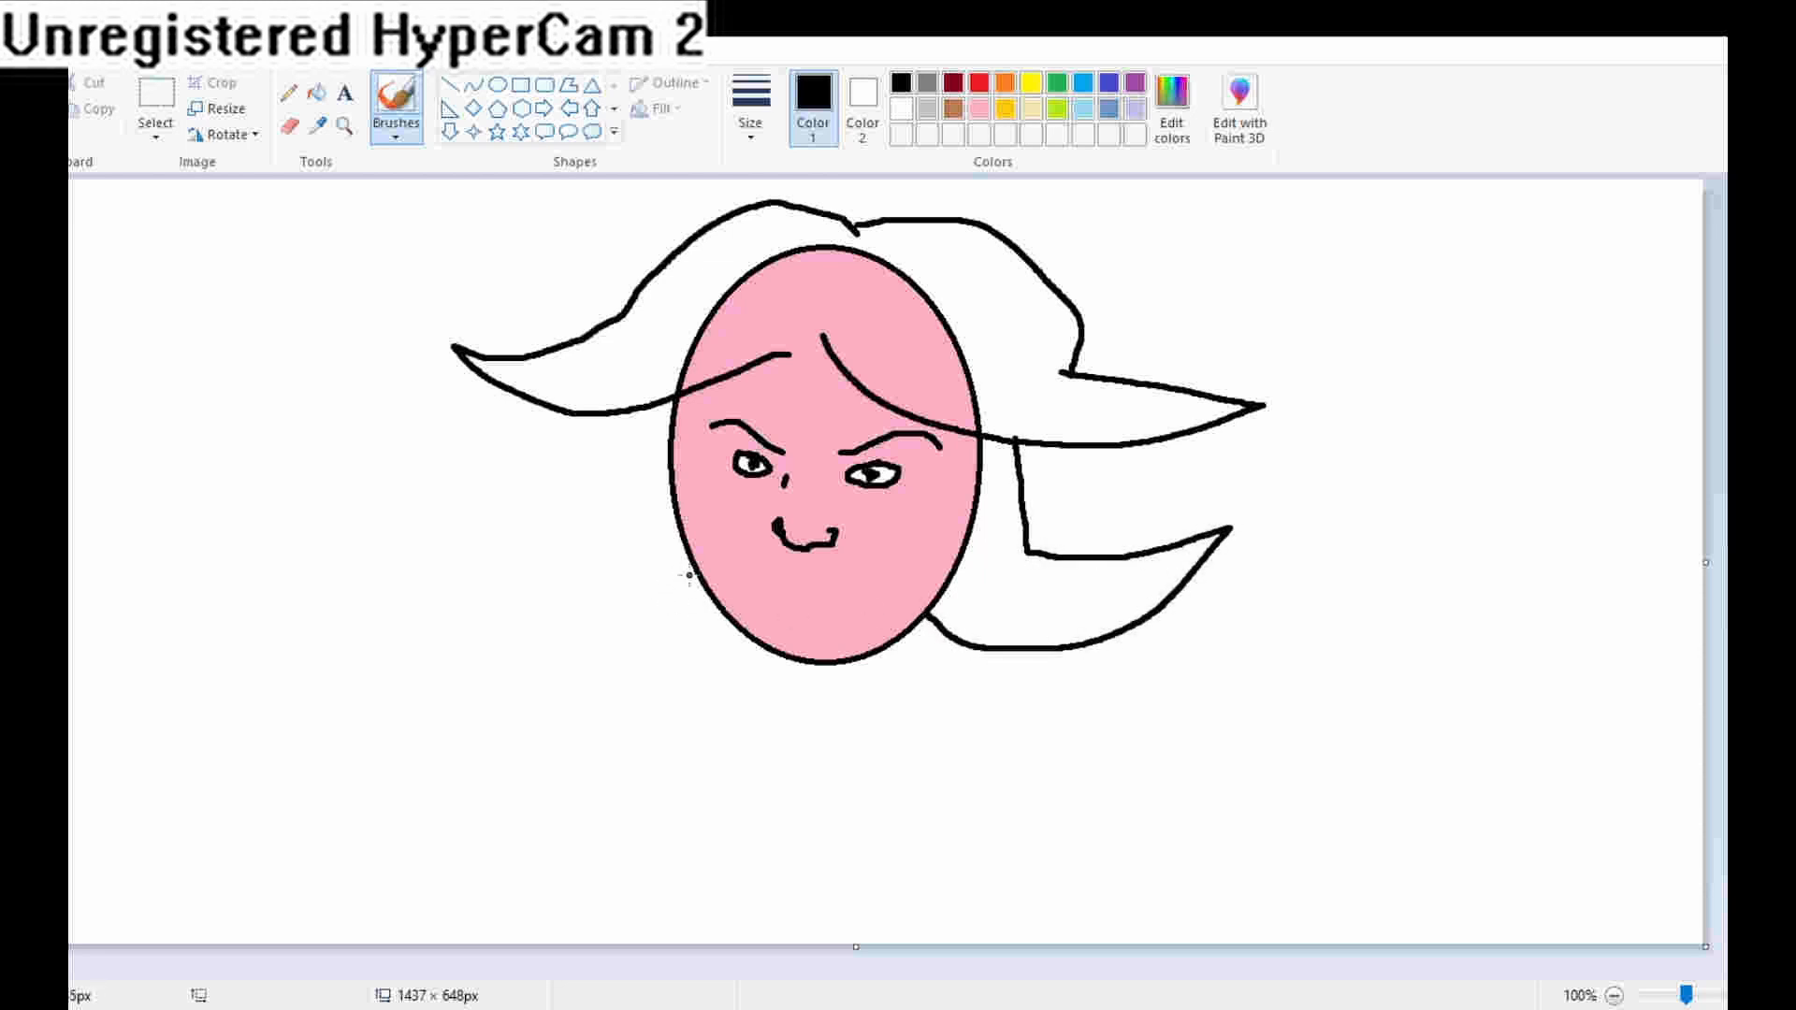
mouse_move(702, 579)
left_mouse_down()
mouse_move(576, 575)
mouse_move(515, 506)
mouse_move(629, 511)
mouse_move(667, 422)
left_mouse_up()
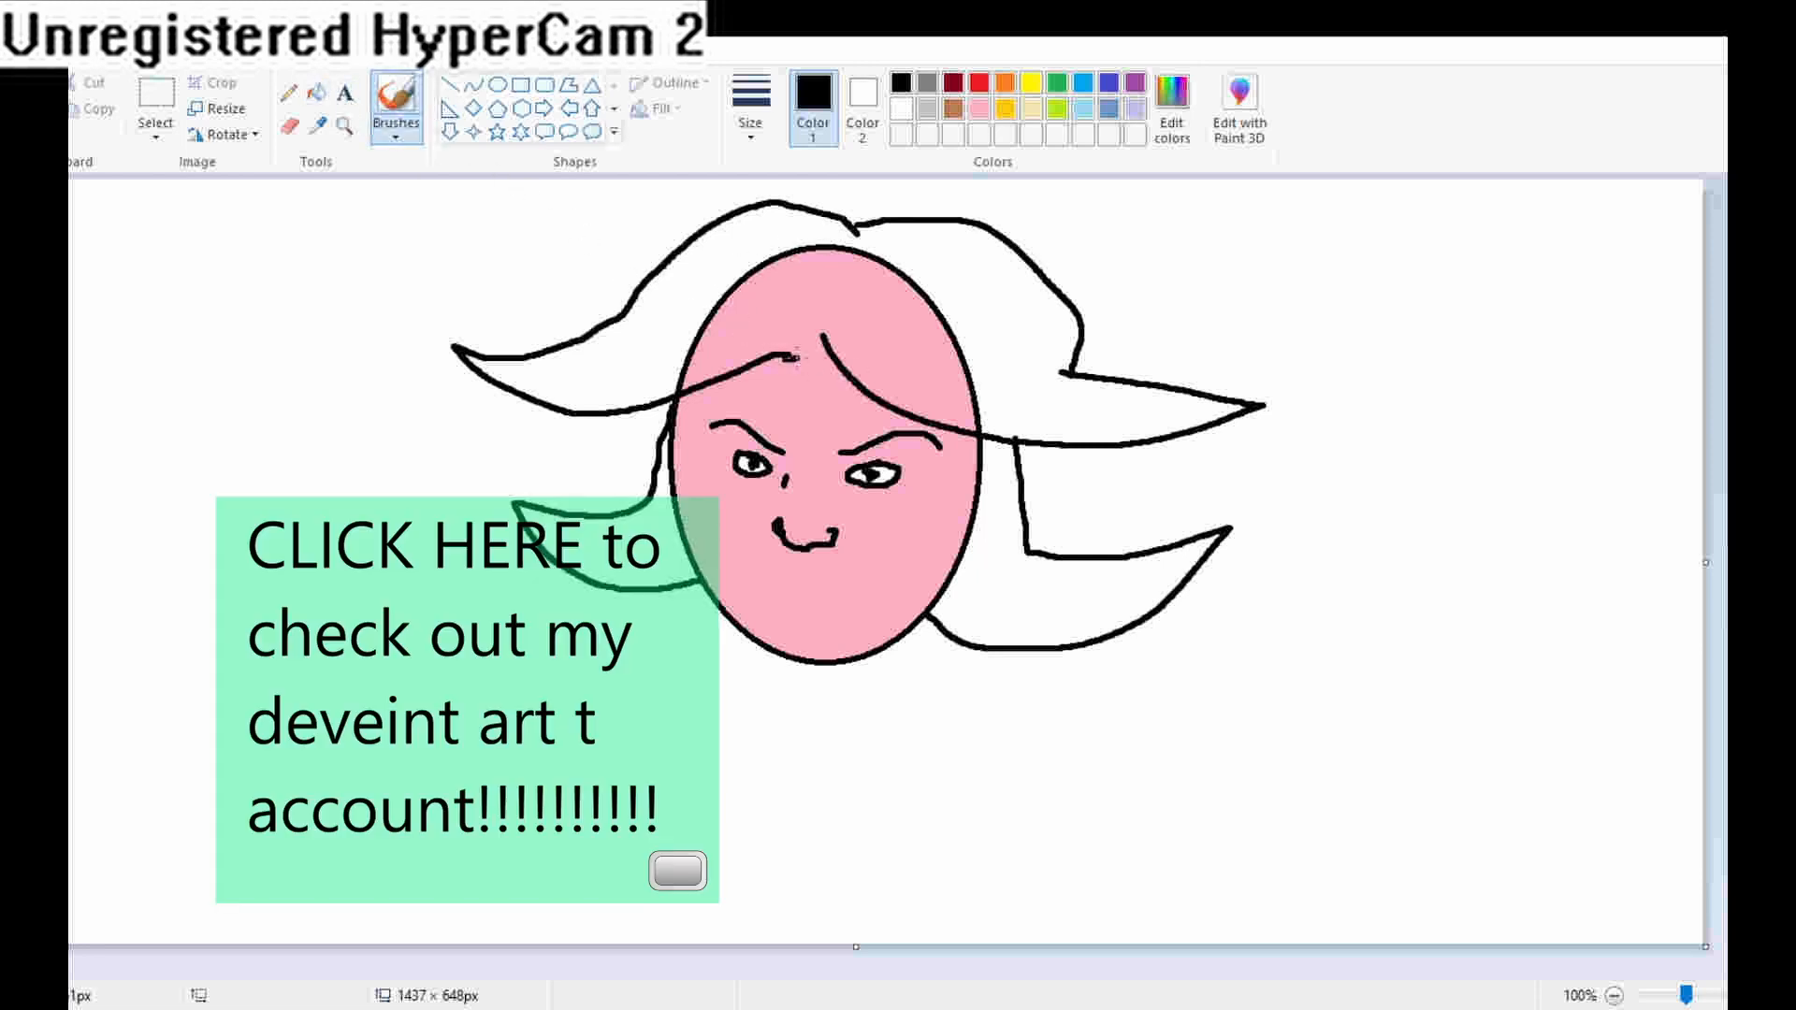
left_click_drag(794, 357, 846, 342)
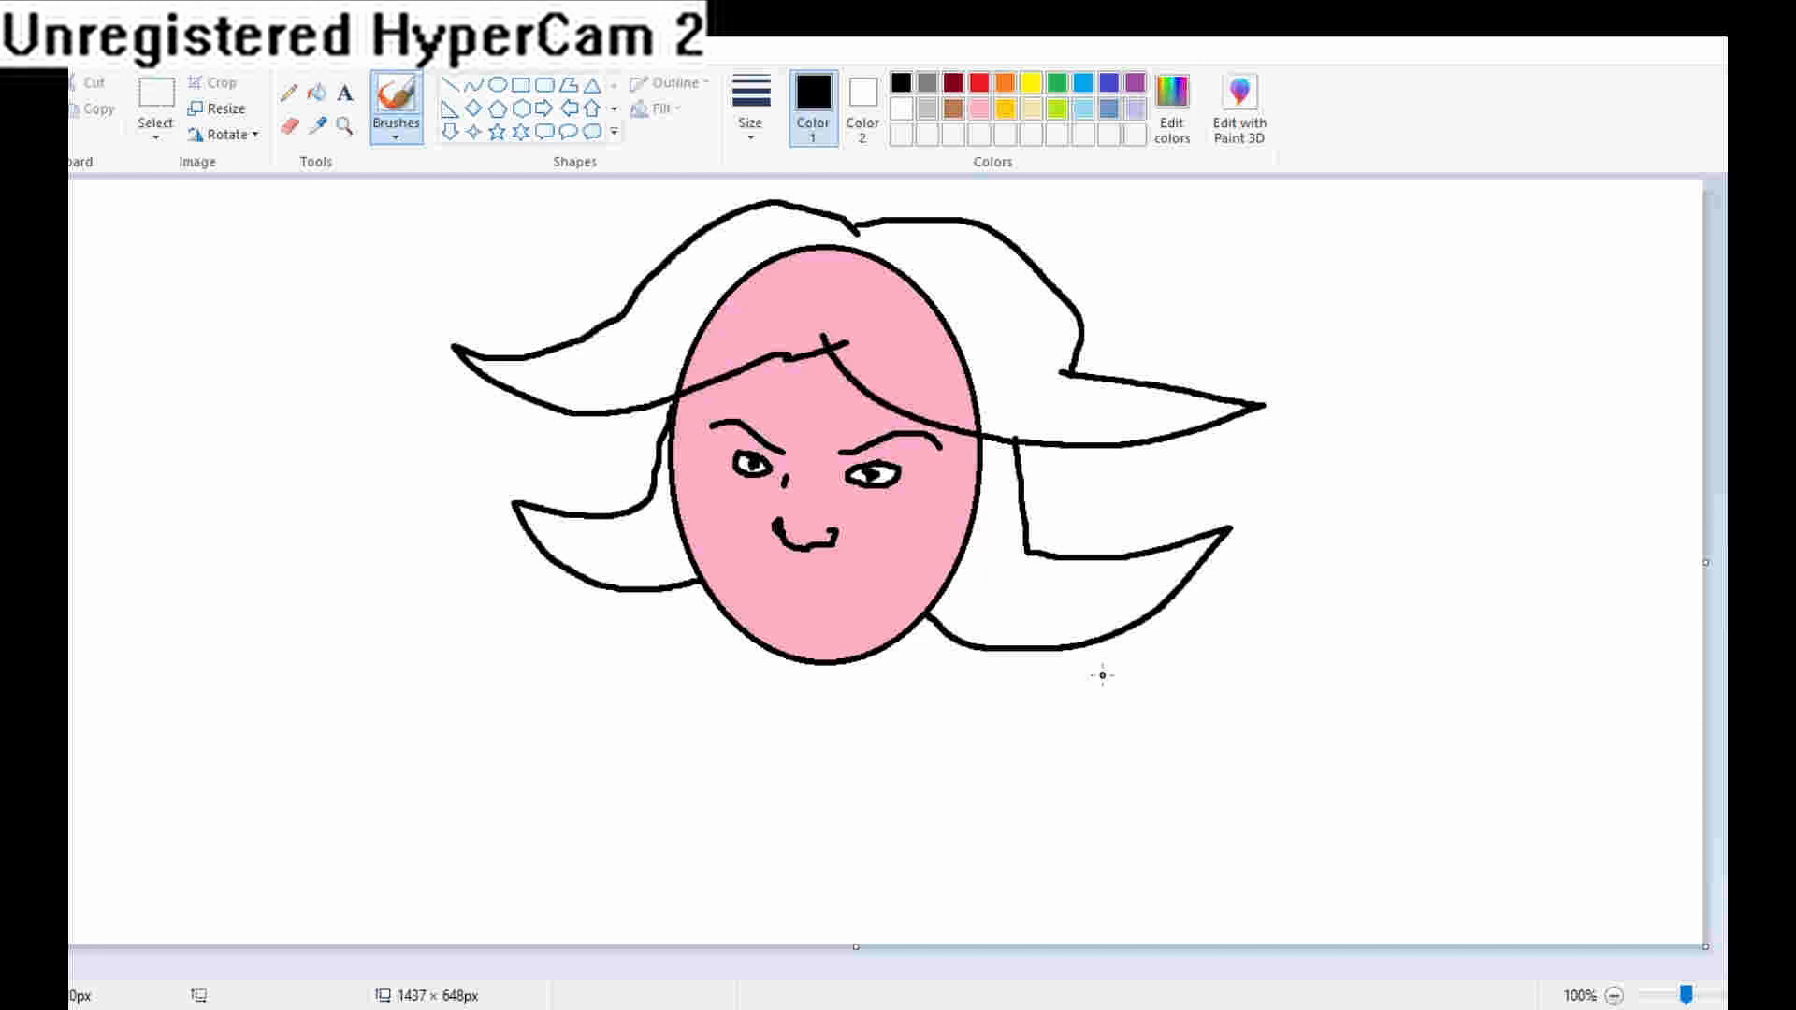
Step: Fill the top hair sections and both lower side locks with black
left_click(319, 96)
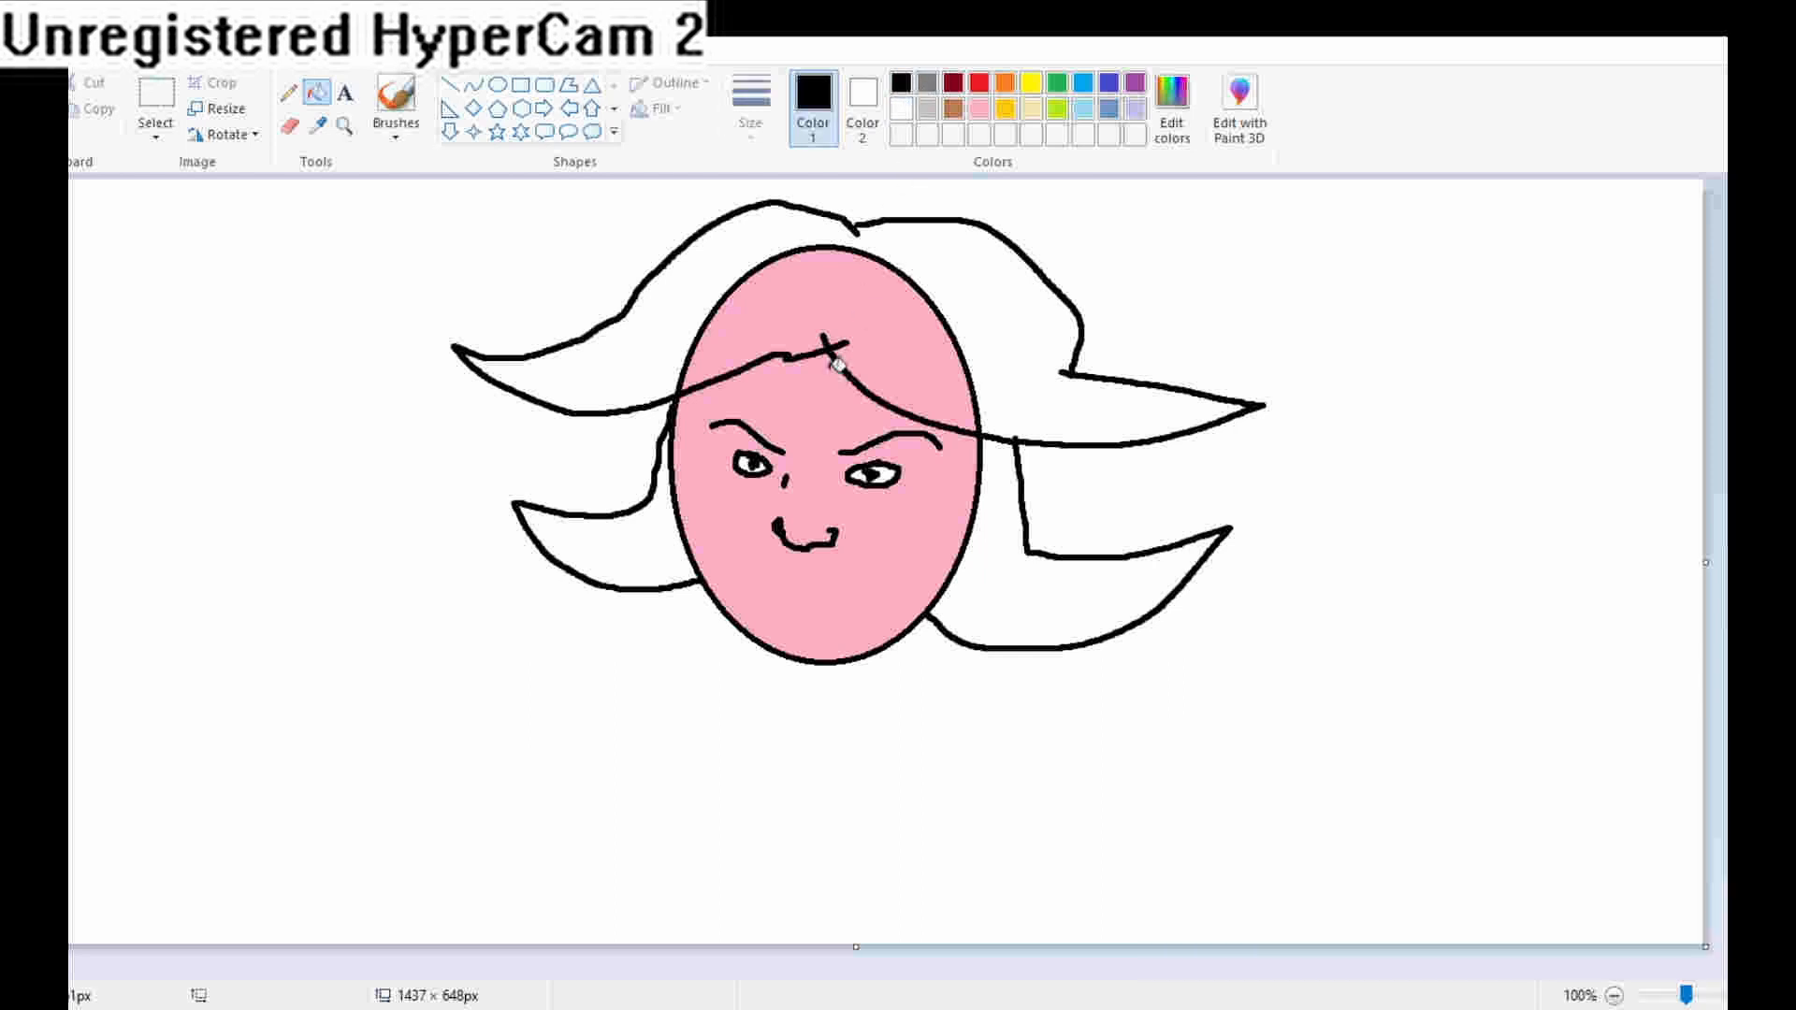
left_click(853, 293)
left_click(702, 279)
left_click(667, 516)
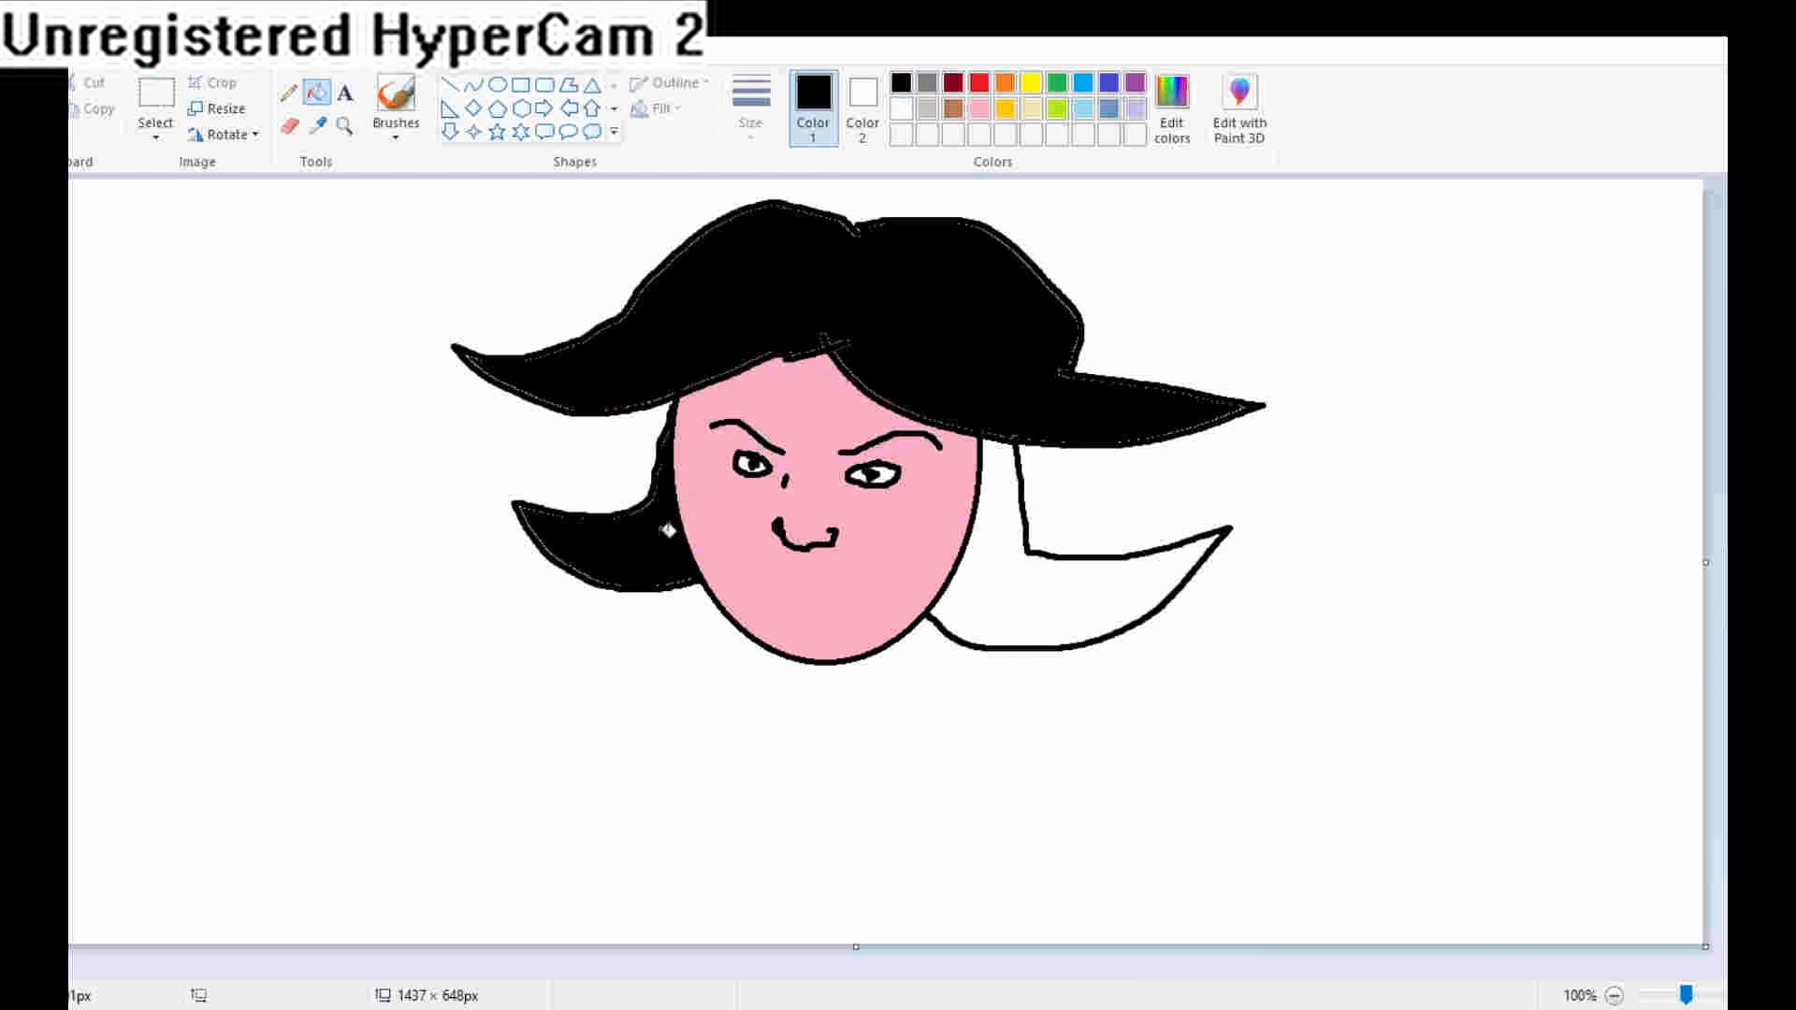
left_click(973, 587)
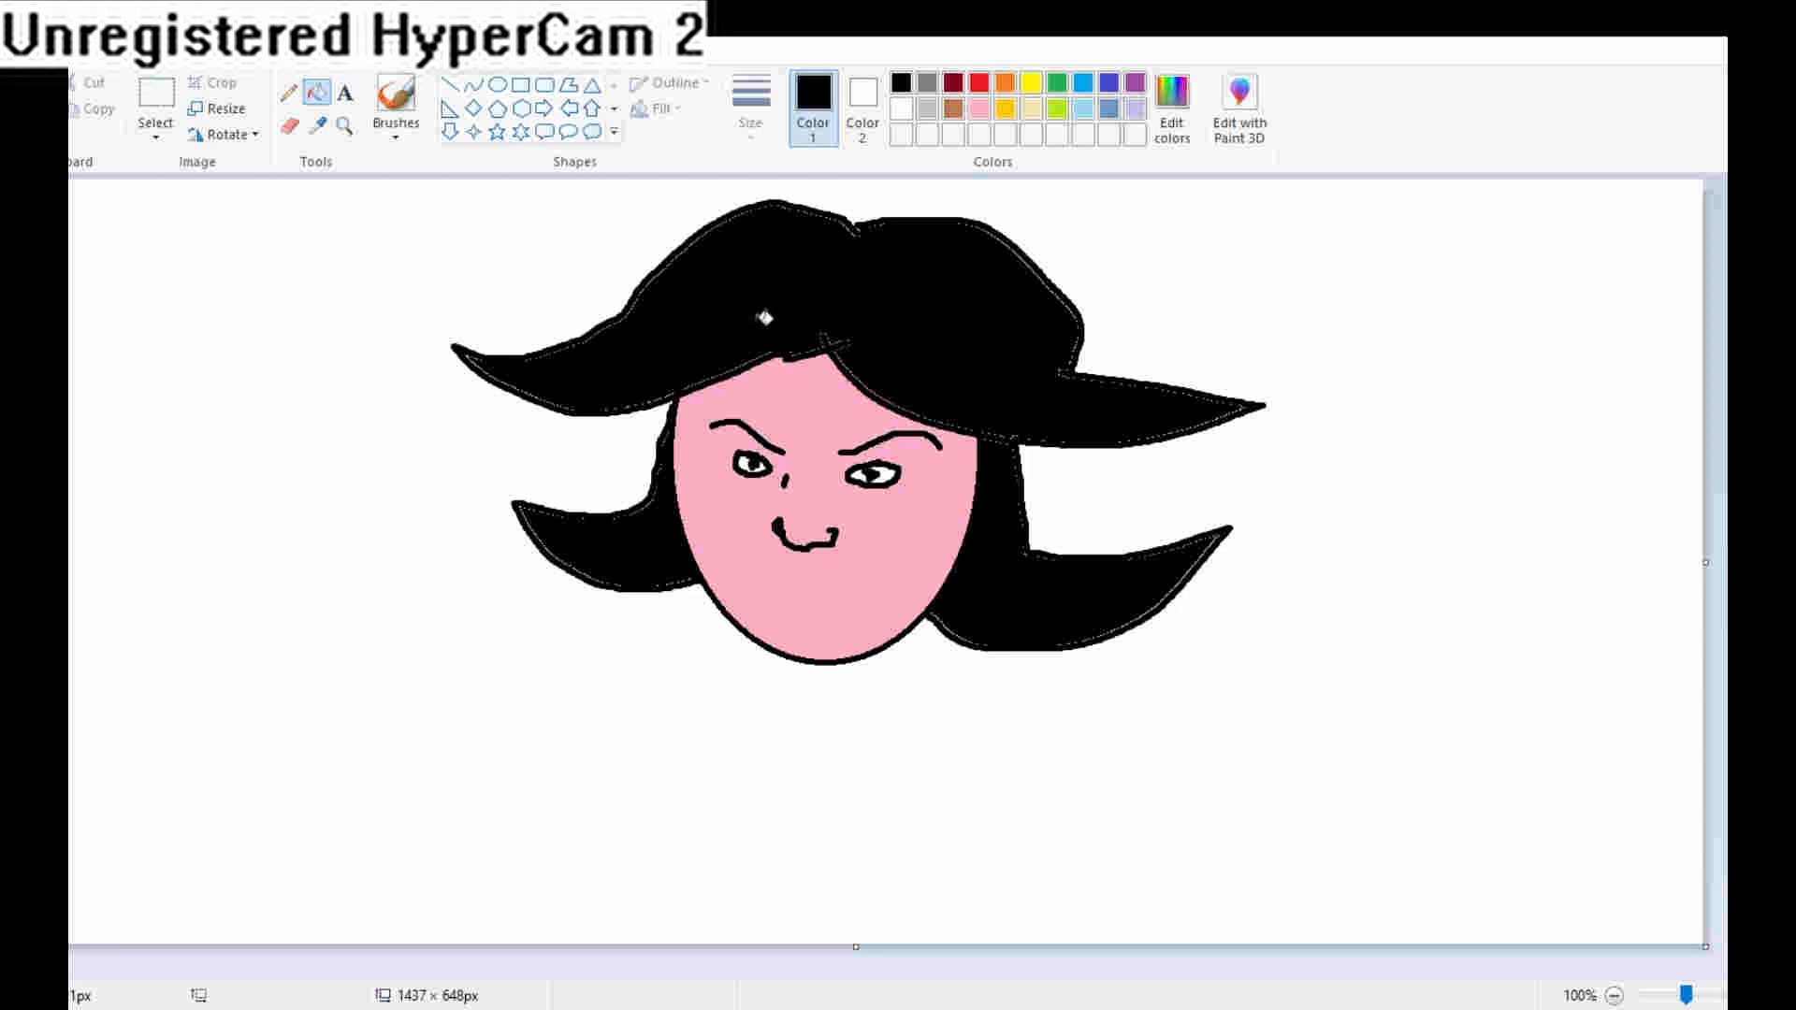
Step: Brush red highlight strokes along the upper edges of the top hair and both lower side locks
left_click(1005, 84)
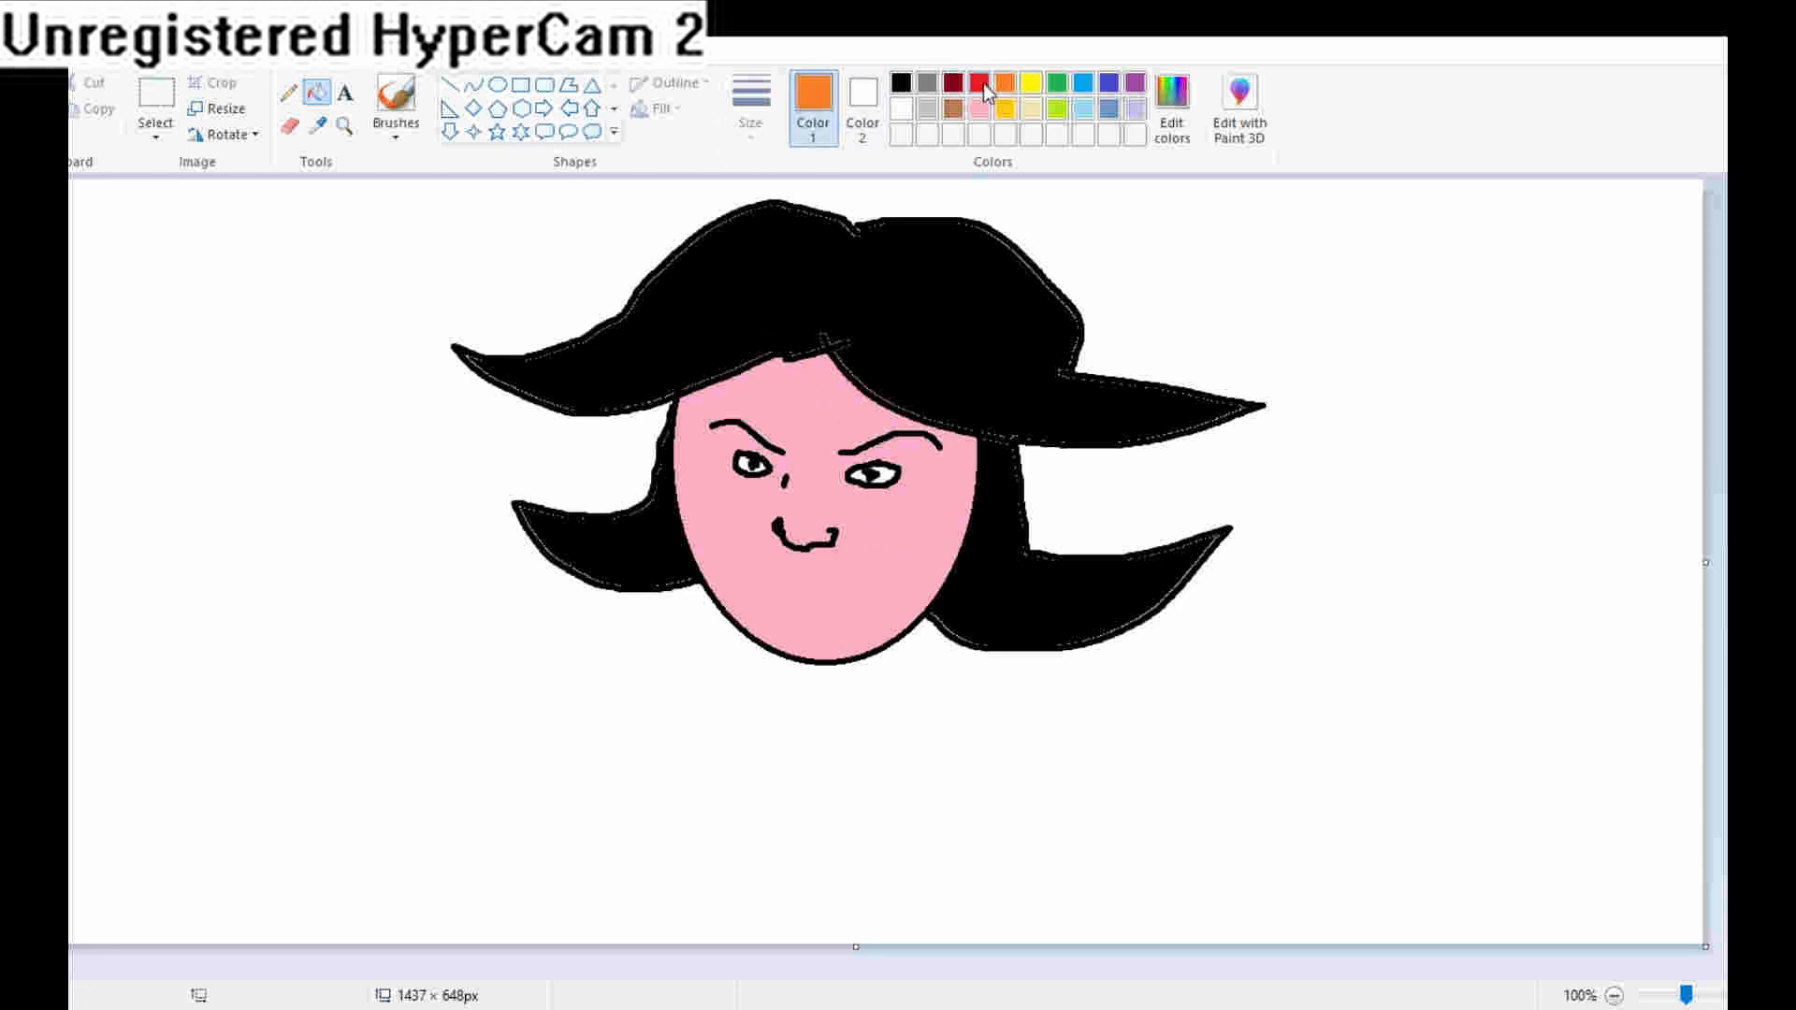
left_click(979, 83)
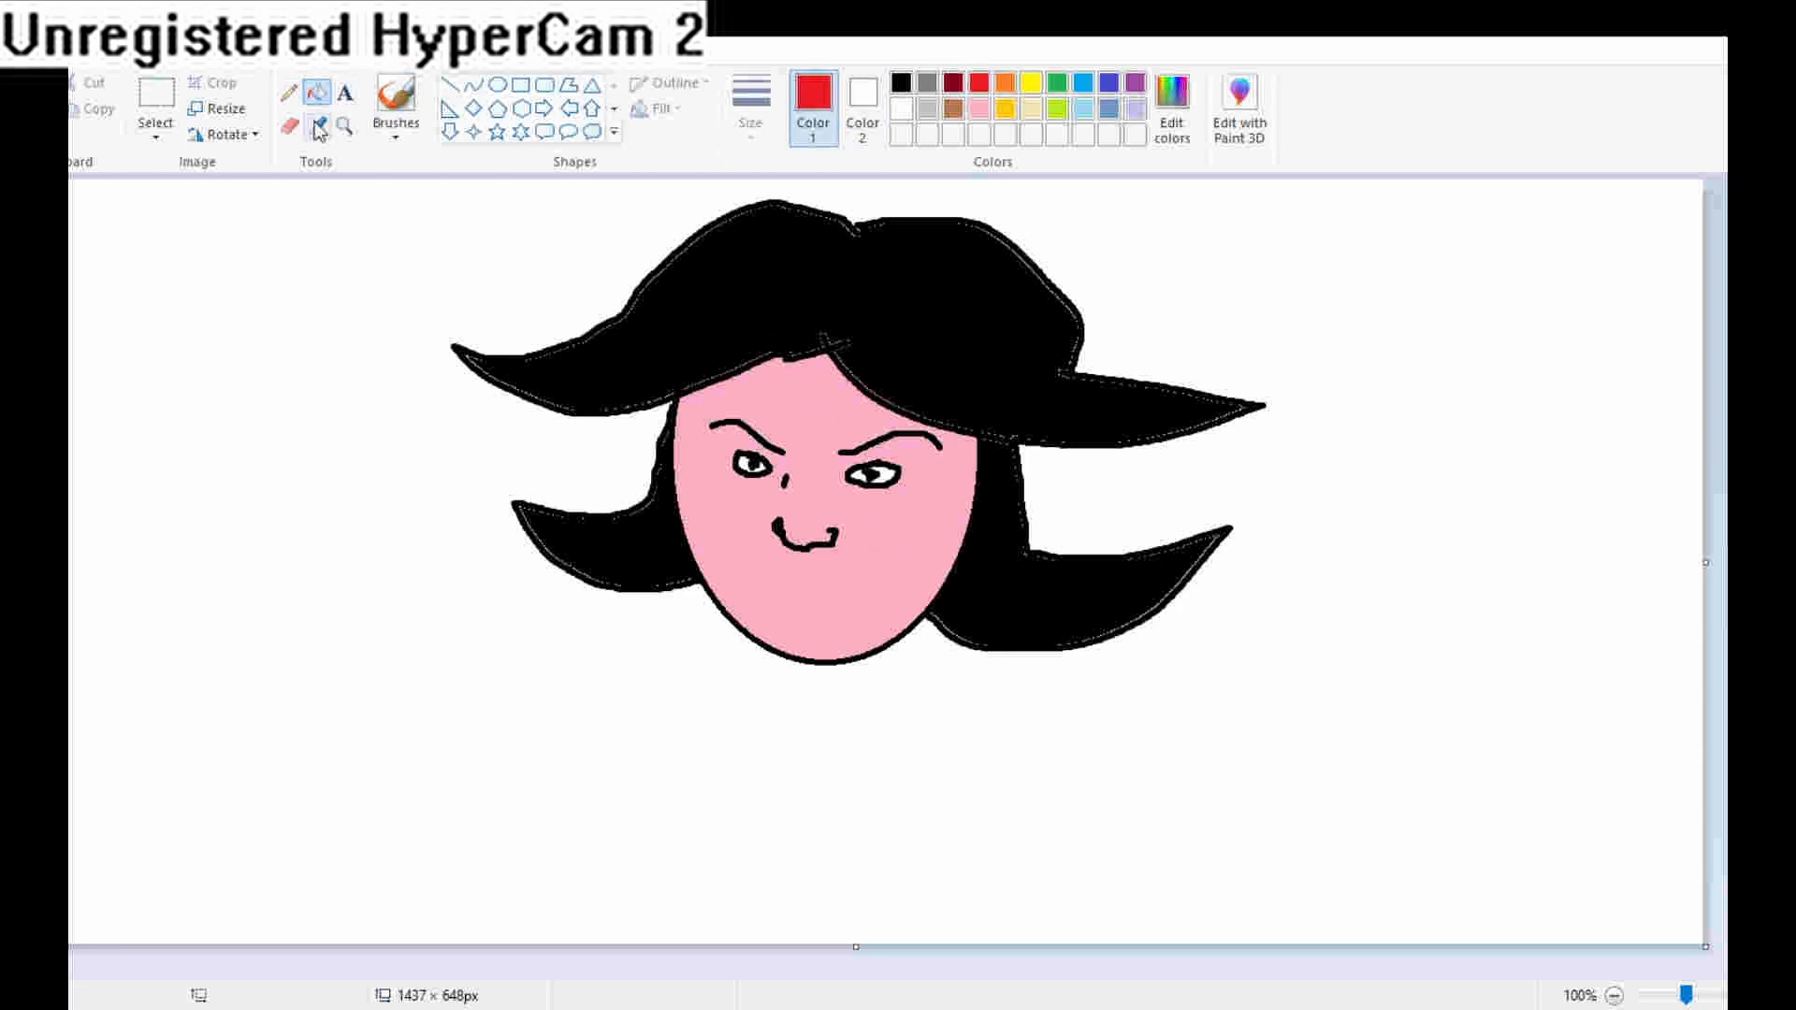
left_click(396, 101)
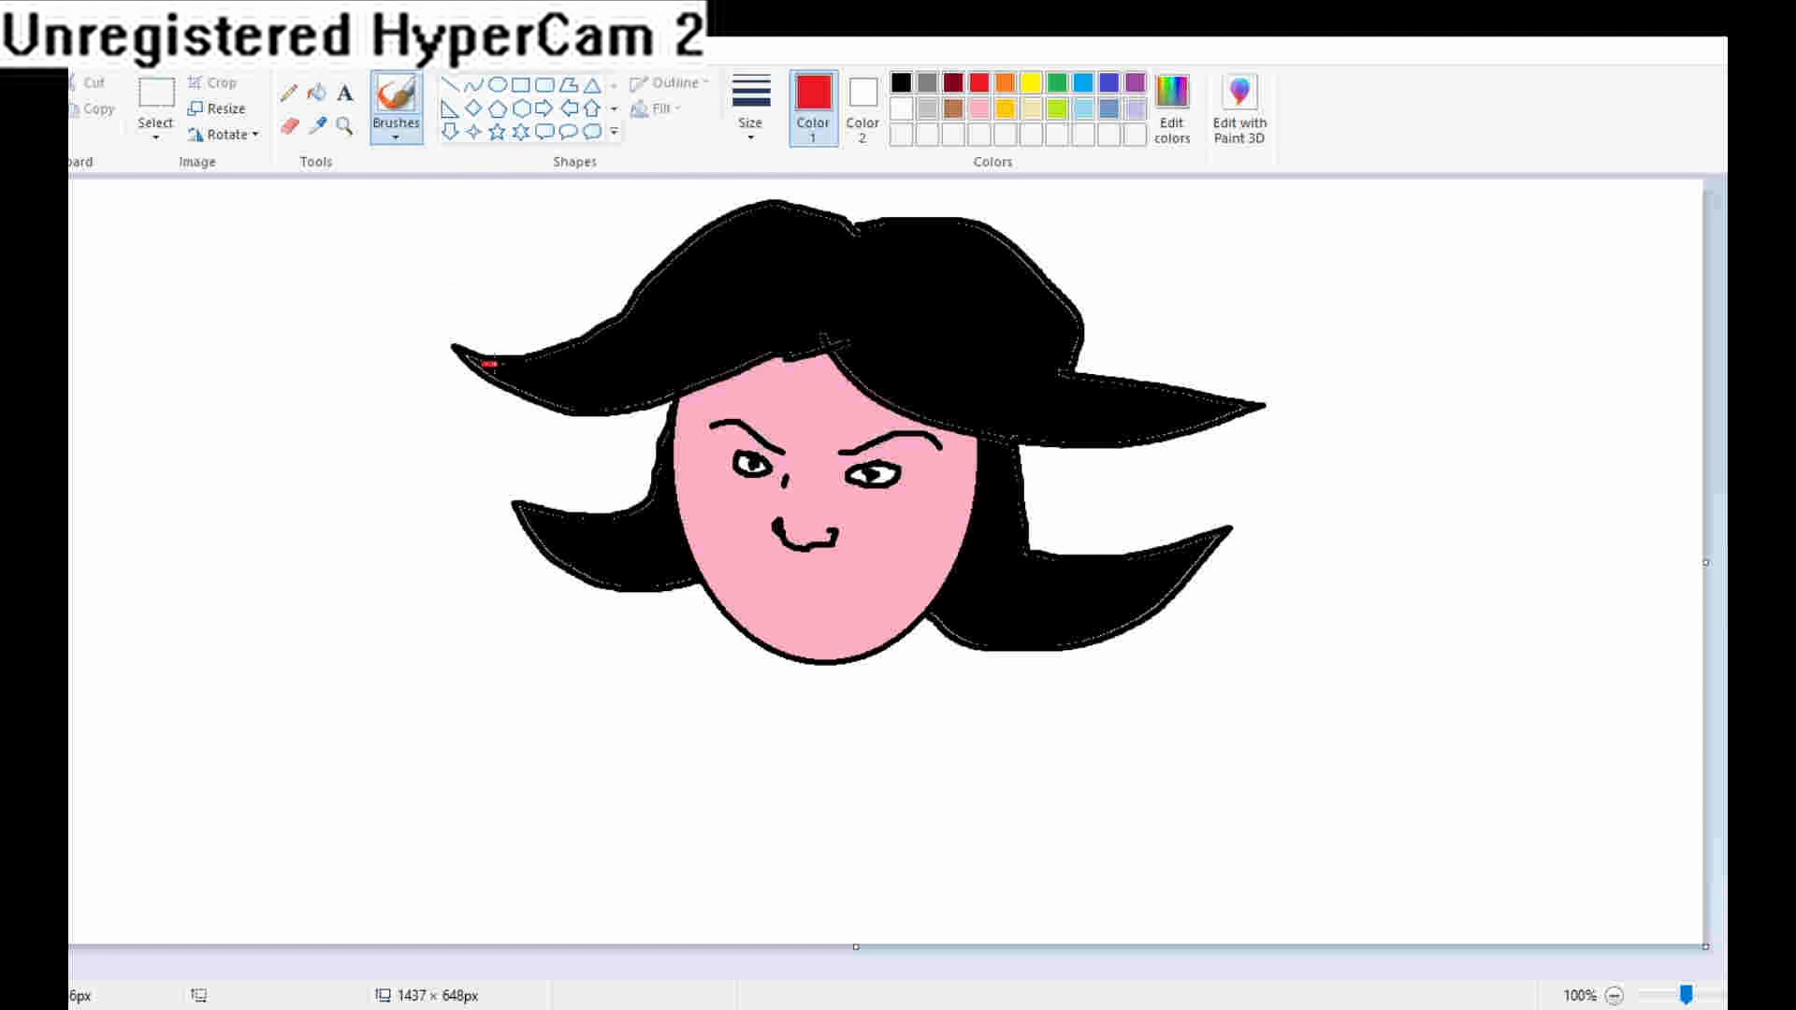
mouse_move(488, 363)
left_mouse_down()
mouse_move(620, 324)
mouse_move(741, 241)
mouse_move(827, 232)
mouse_move(971, 245)
mouse_move(1034, 274)
mouse_move(1078, 375)
mouse_move(1216, 404)
left_mouse_up()
left_click_drag(1021, 568, 1202, 557)
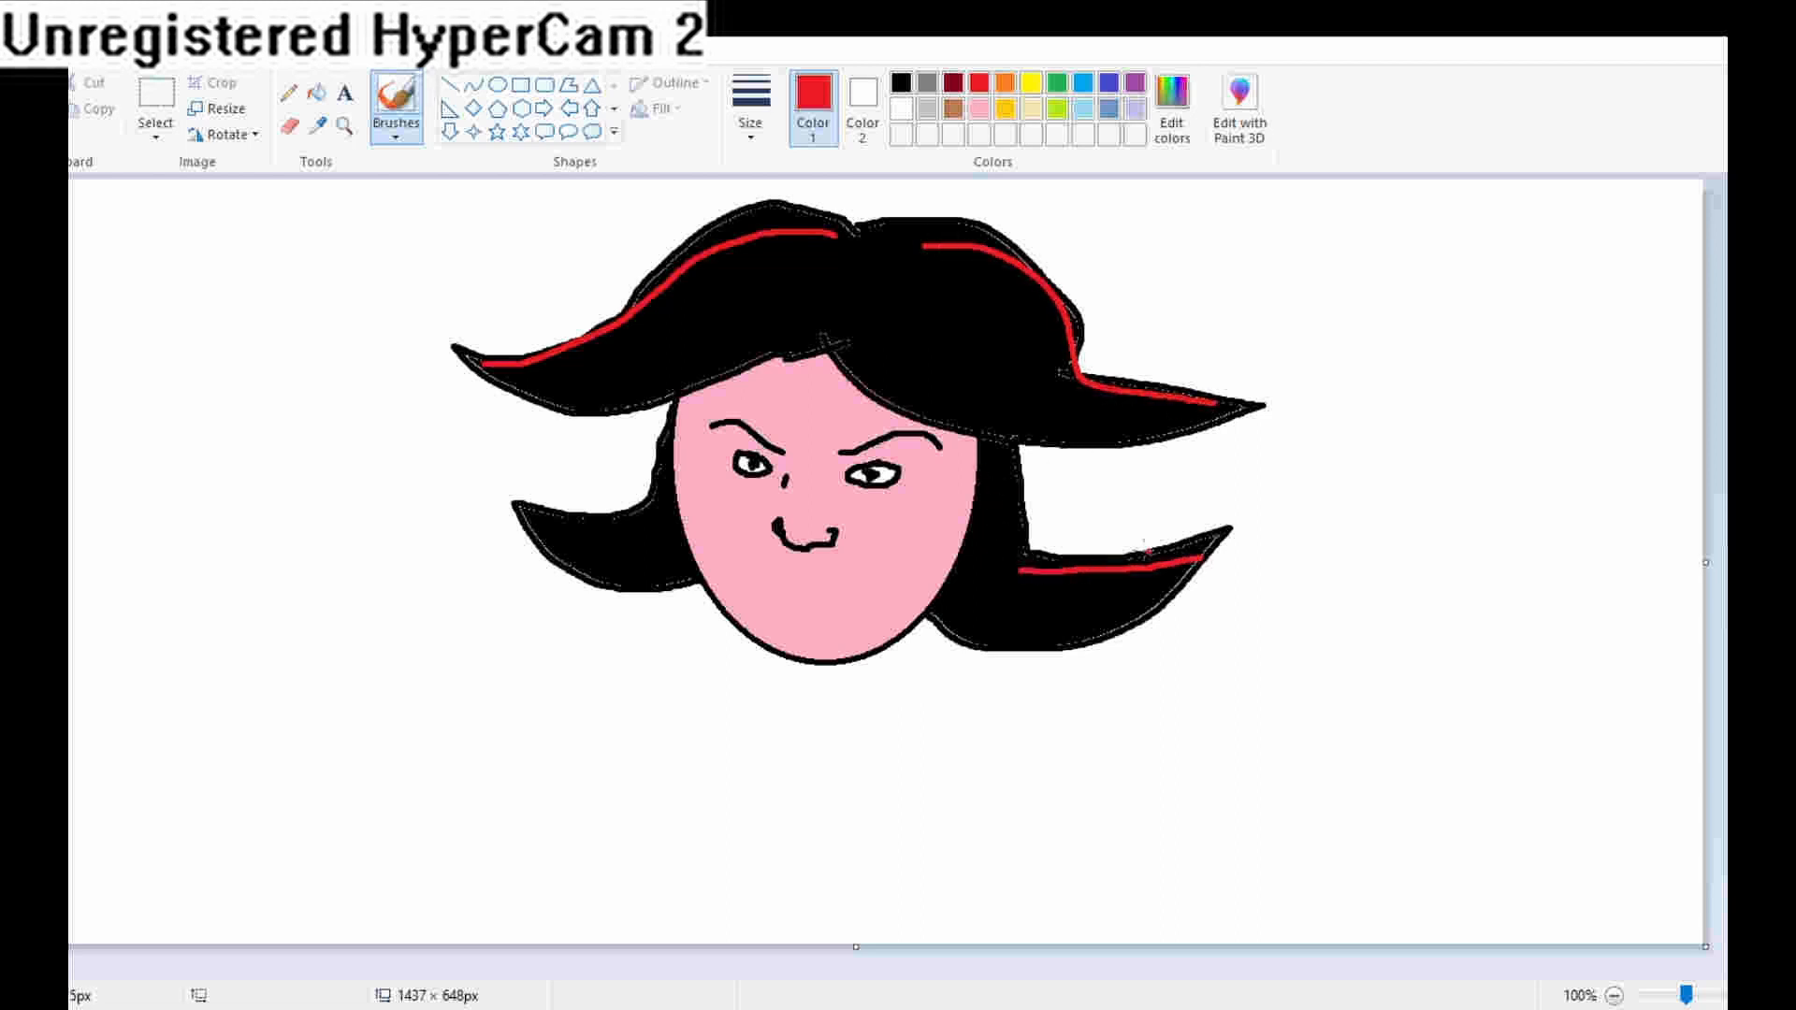
mouse_move(643, 512)
left_mouse_down()
mouse_move(574, 532)
mouse_move(514, 512)
left_mouse_up()
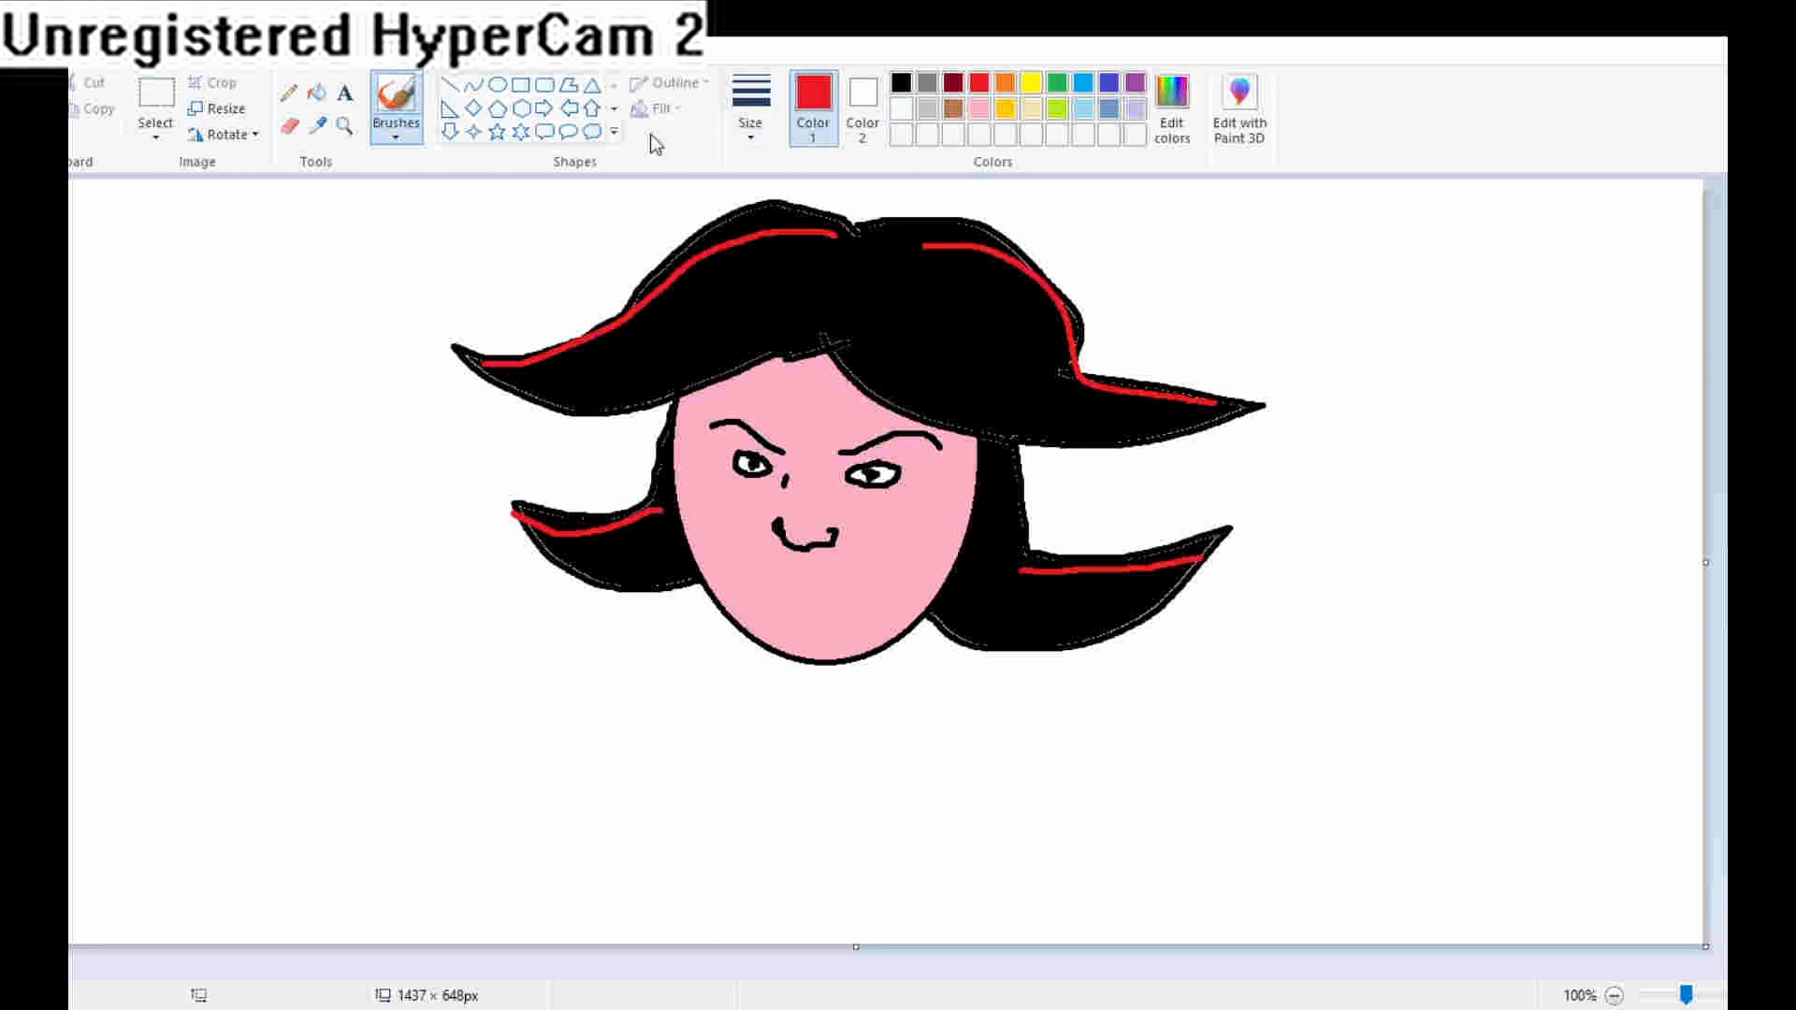
Step: Draw three overlapping light gray cloud callouts around and below the chin, about 471 × 251, 261 × 179 and 329 × 206 px
left_click(592, 135)
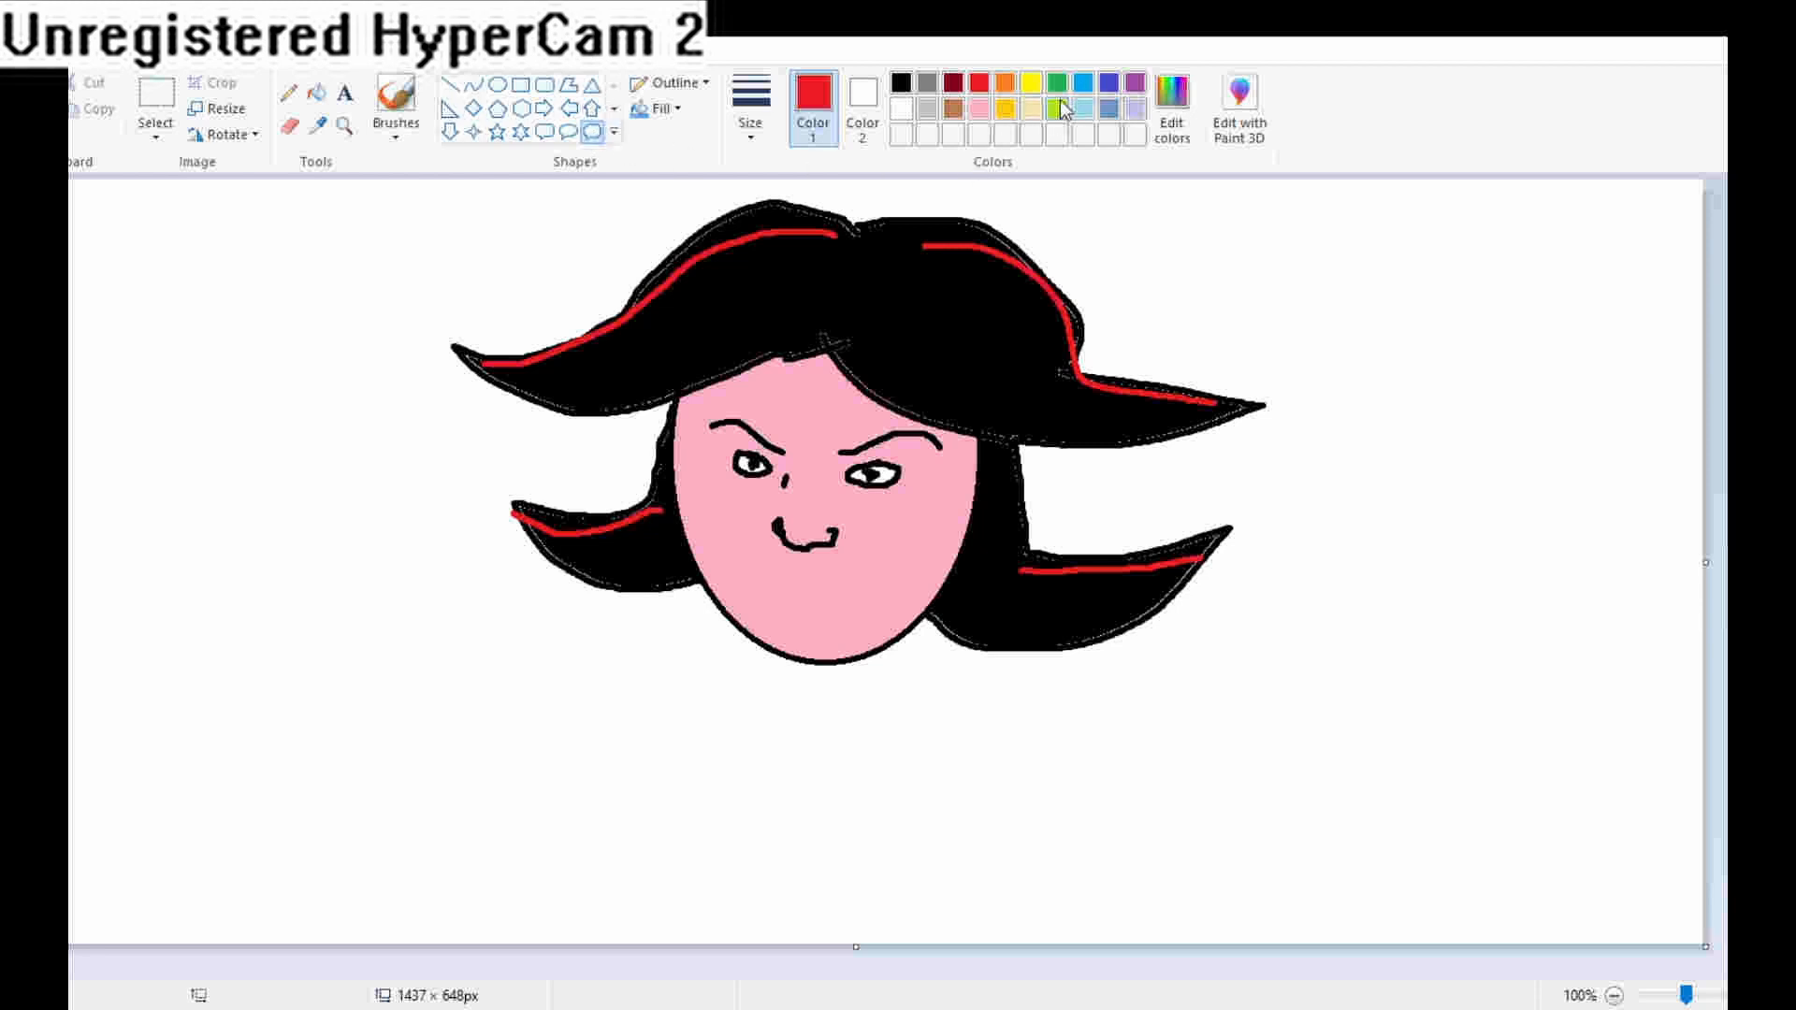
left_click(927, 108)
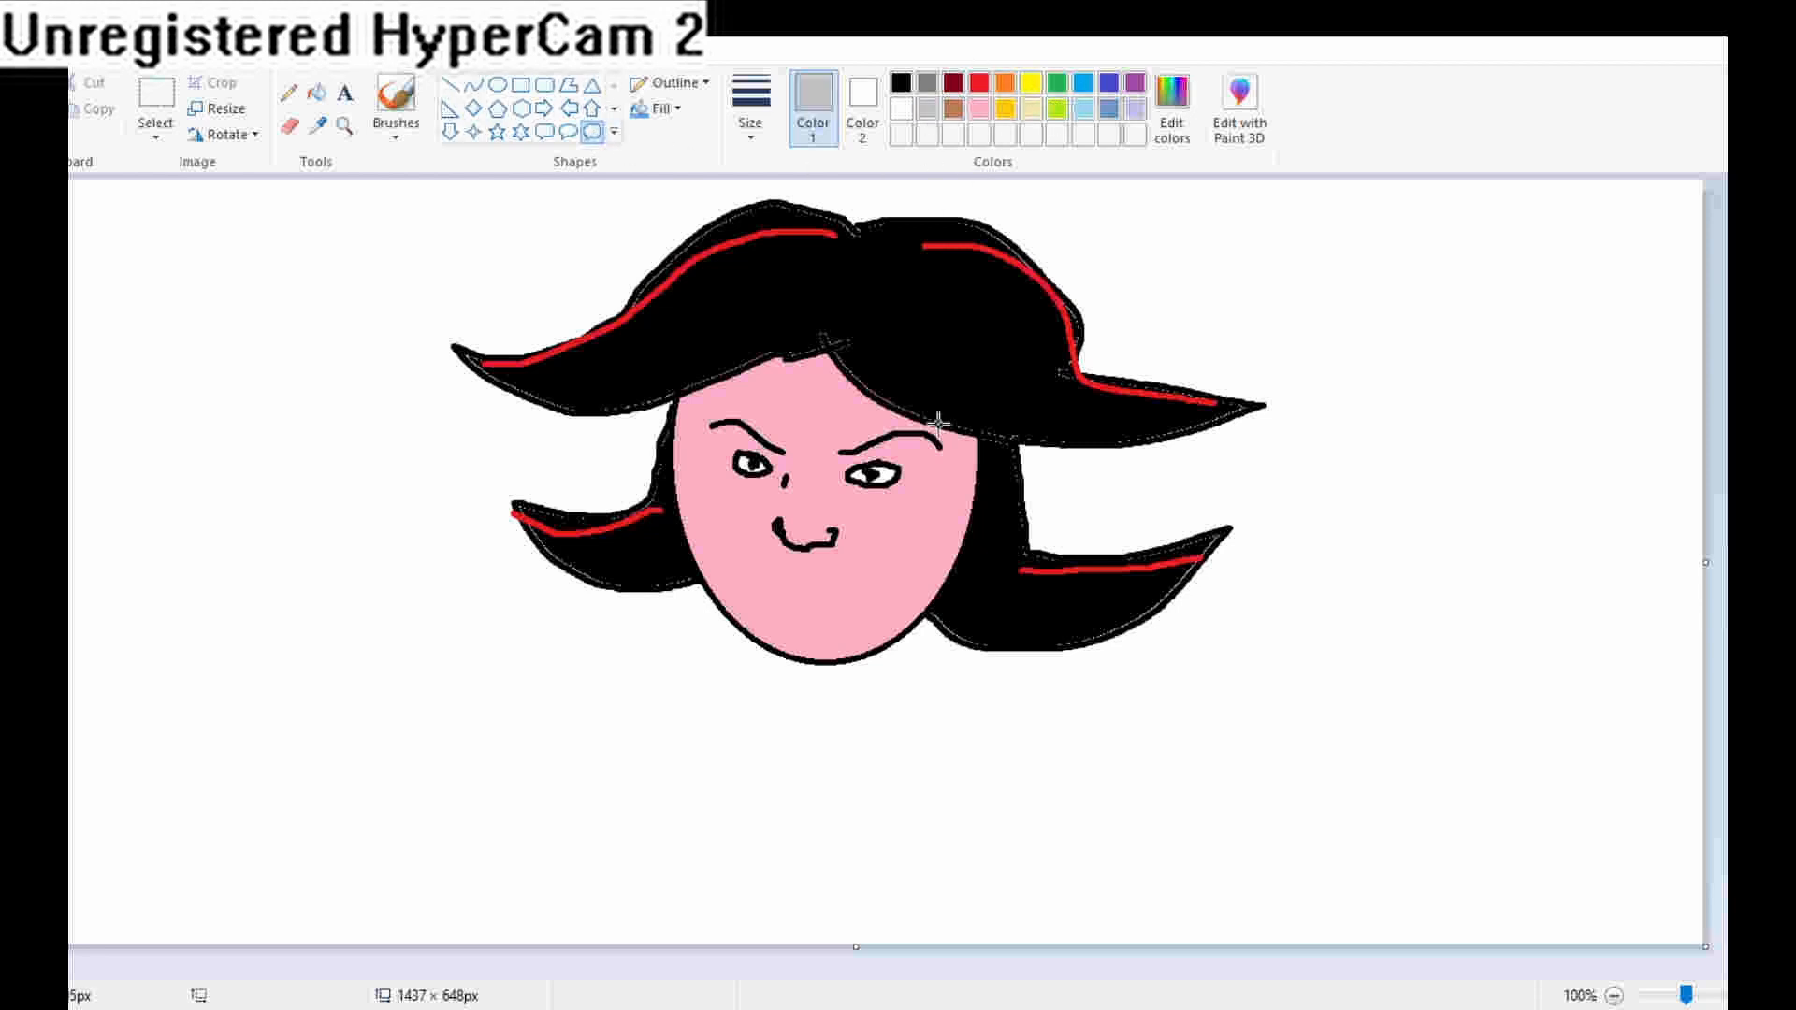
left_click_drag(1110, 659, 553, 955)
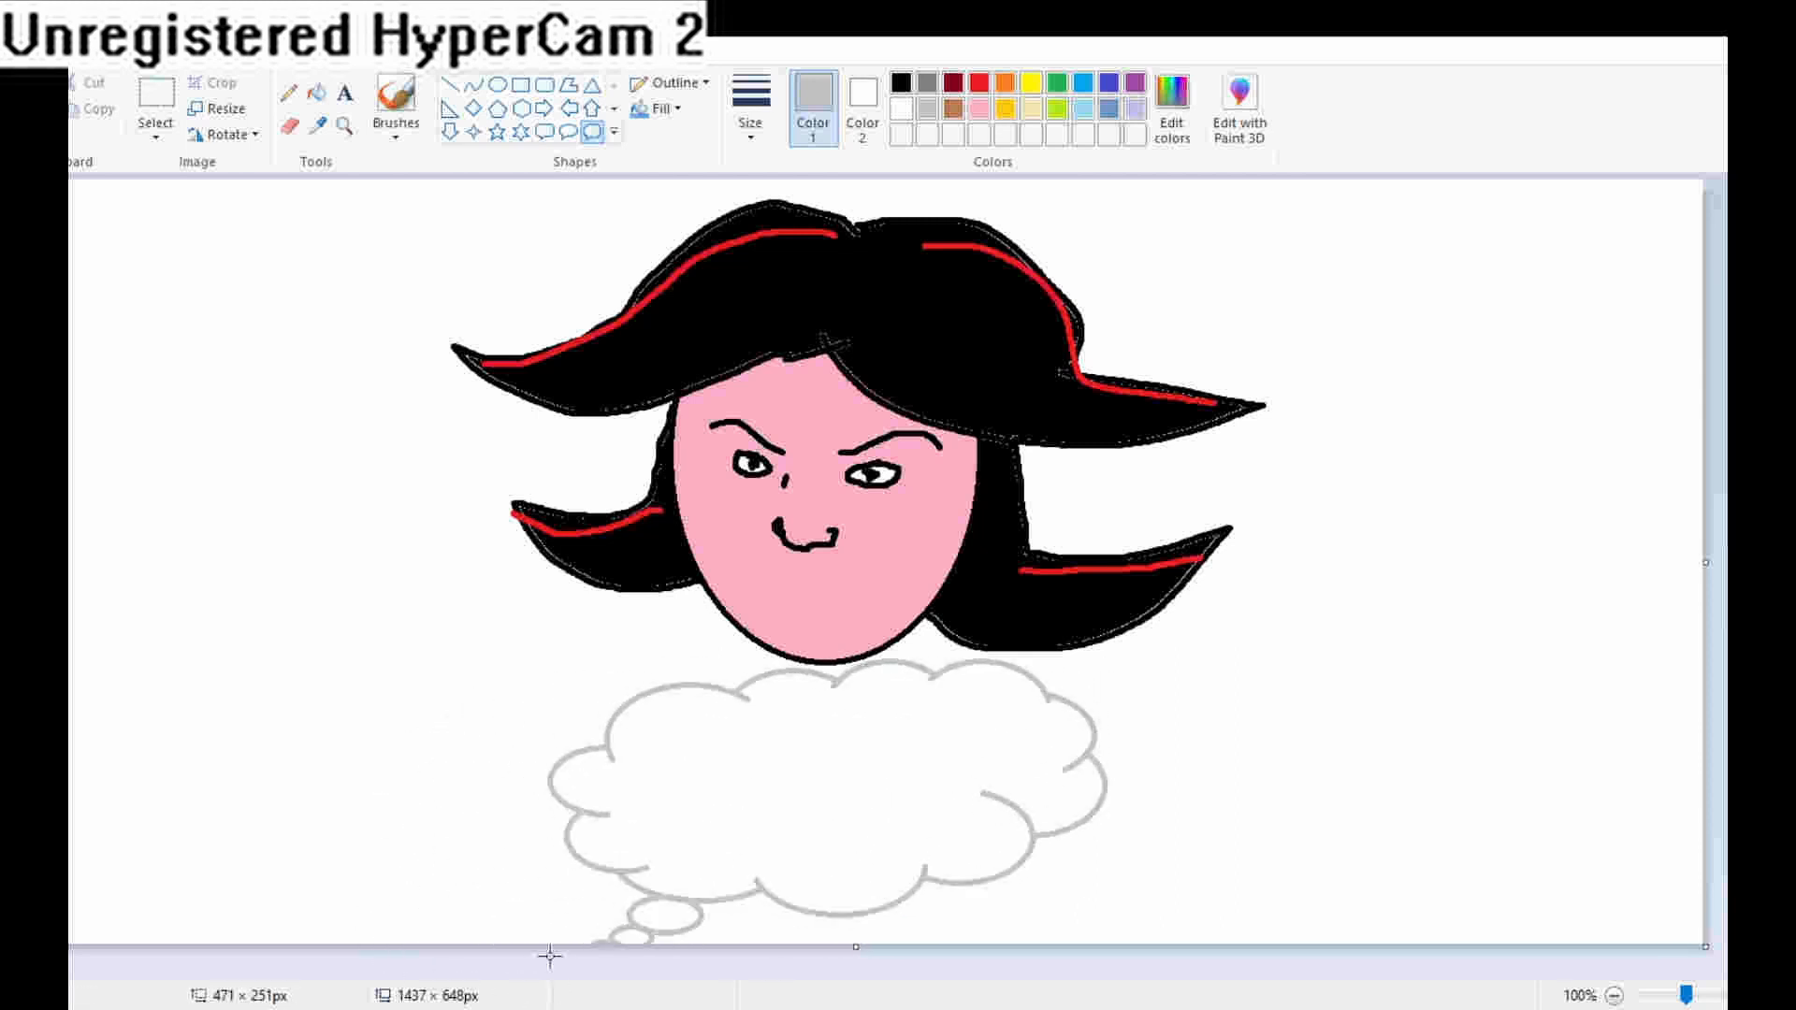
left_click_drag(540, 609, 851, 813)
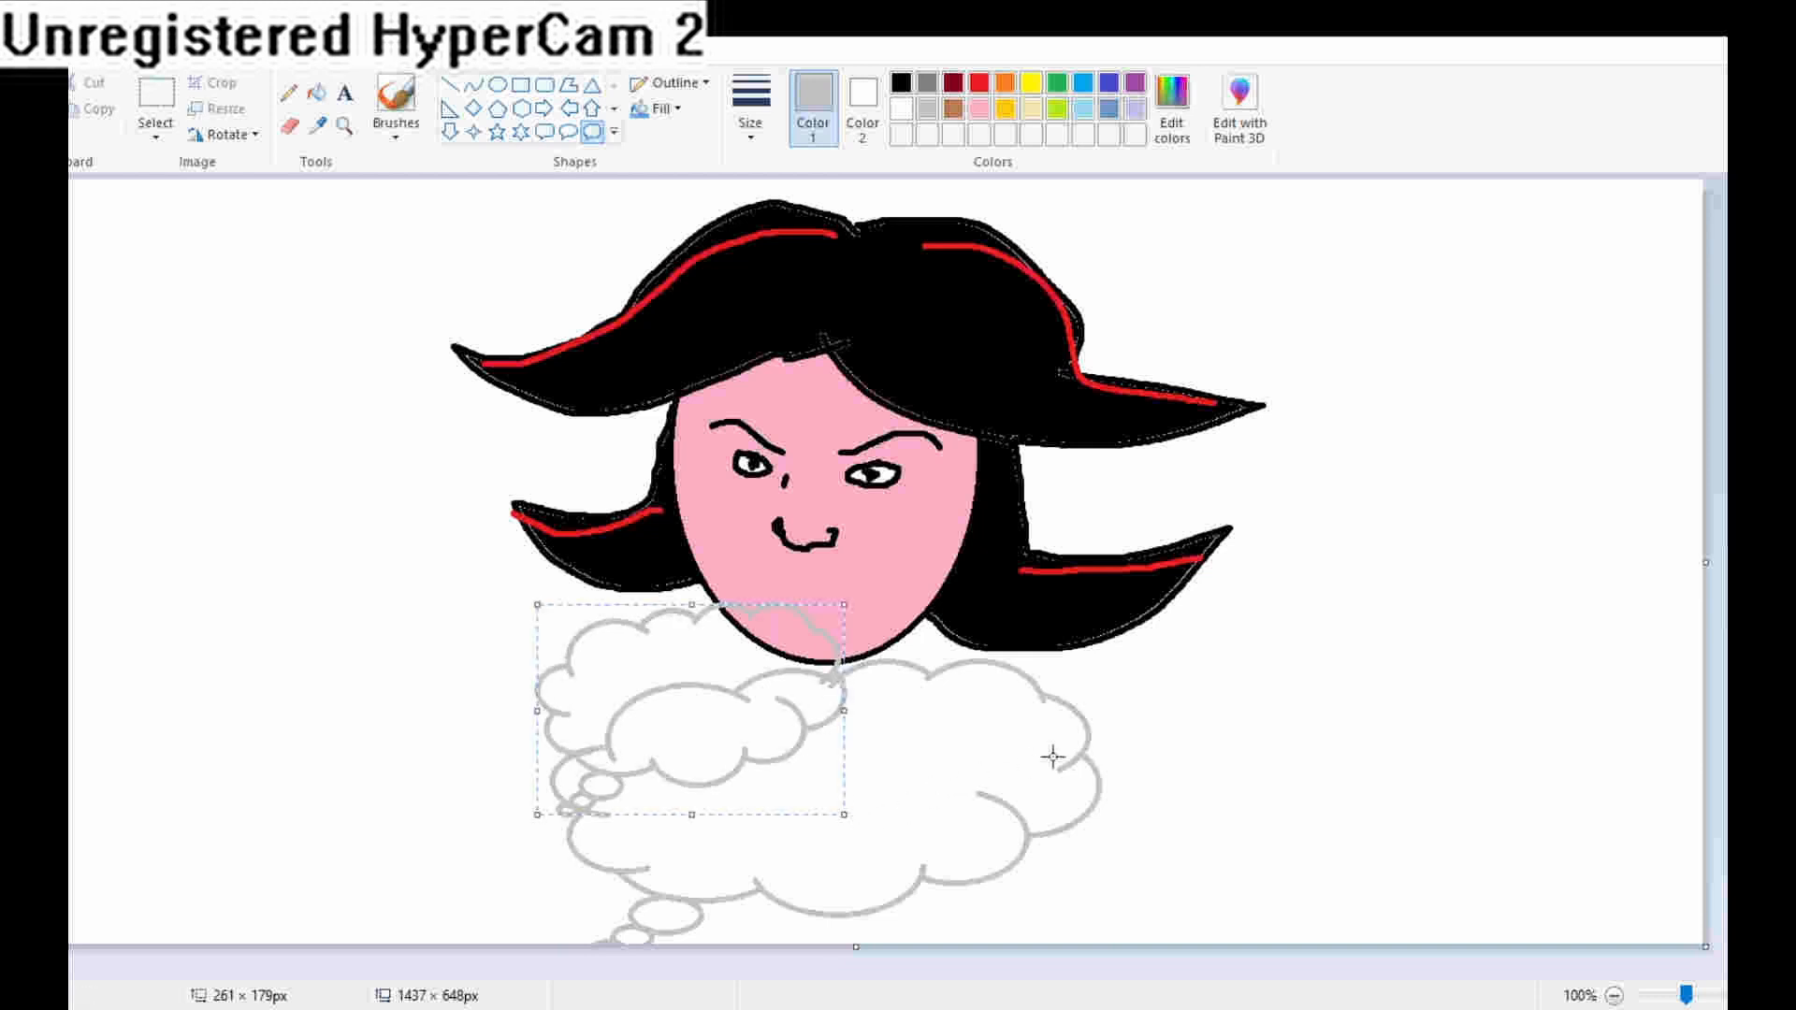
left_click_drag(1146, 593, 748, 834)
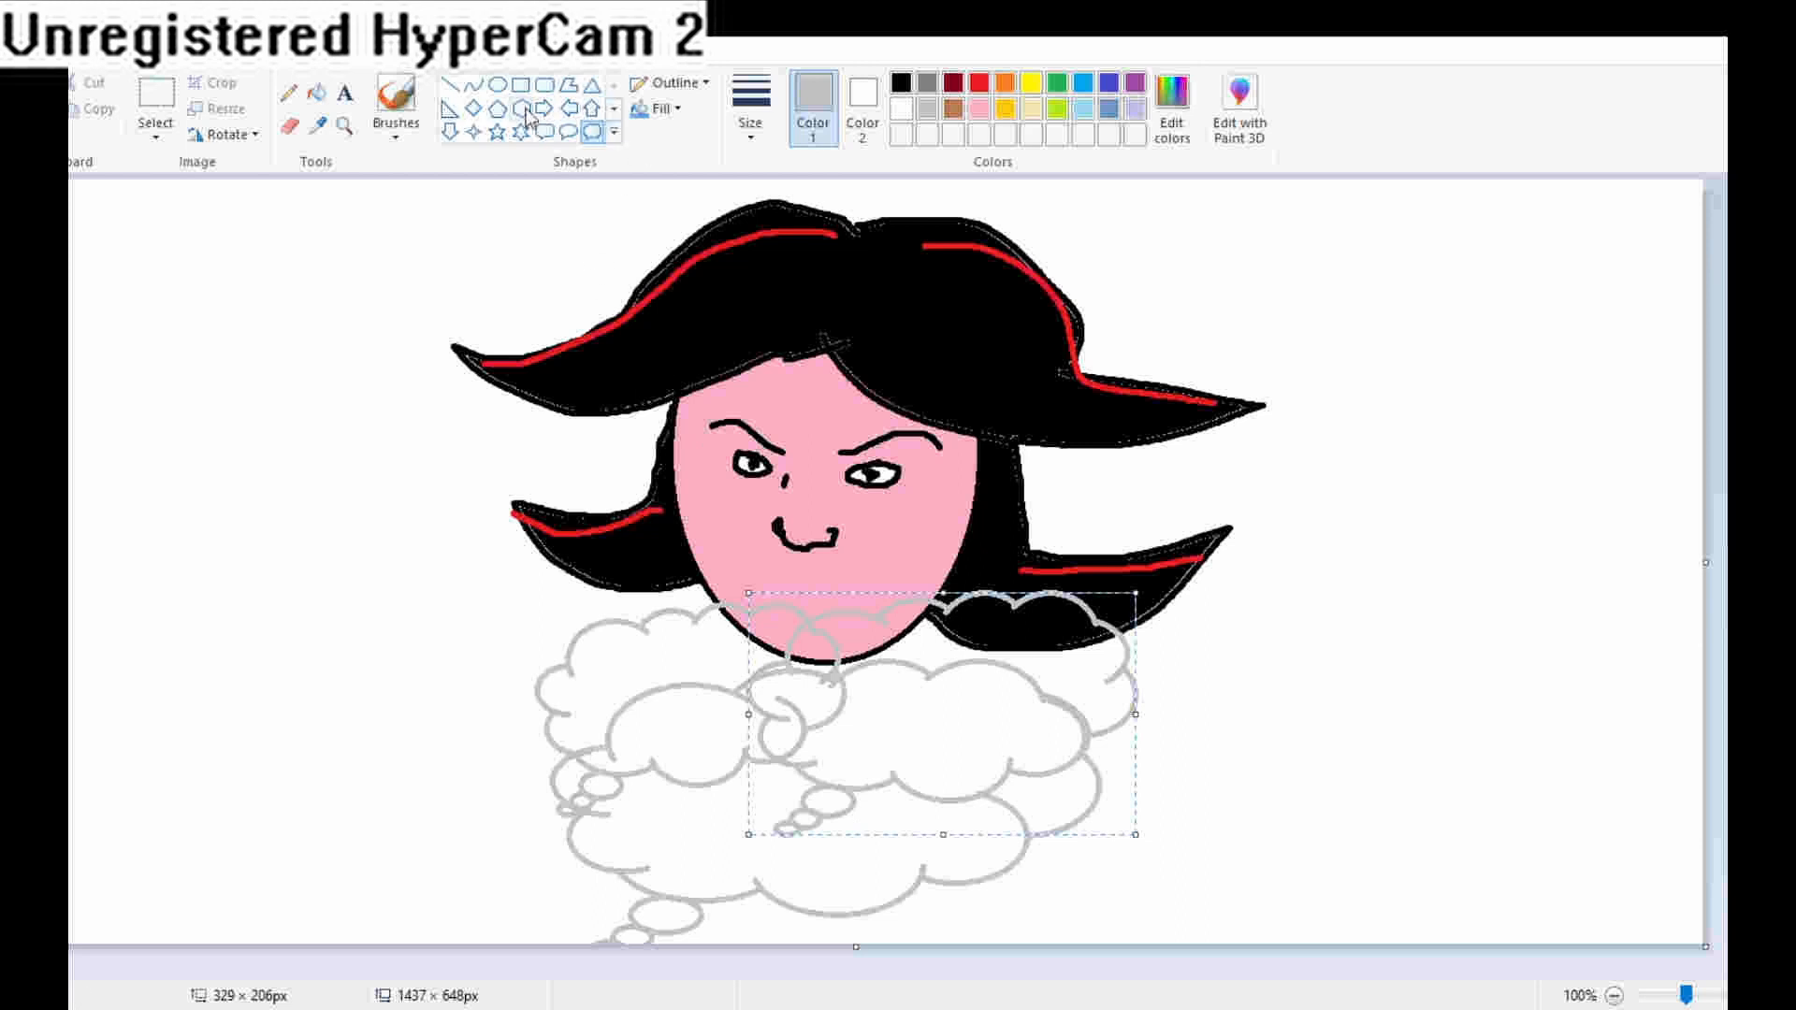
Step: Fill the chin, jawline and hair areas covered by the cloud collar with white
left_click(318, 96)
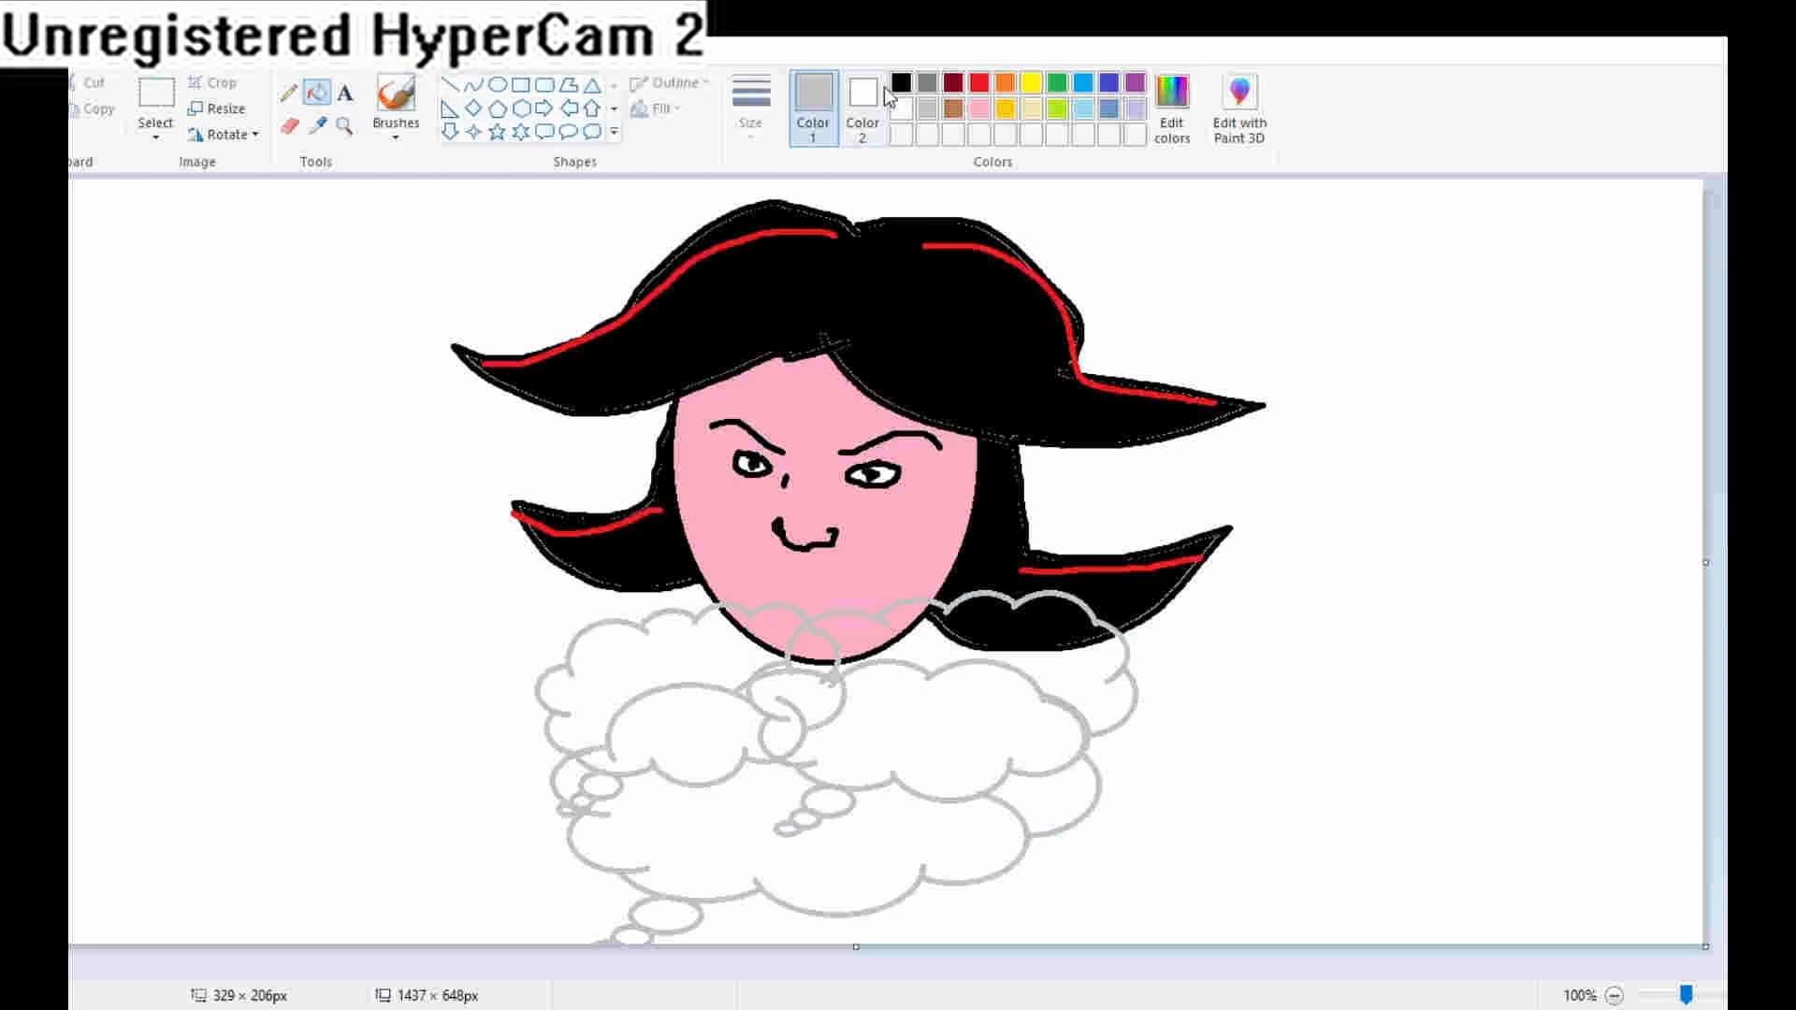
left_click(901, 108)
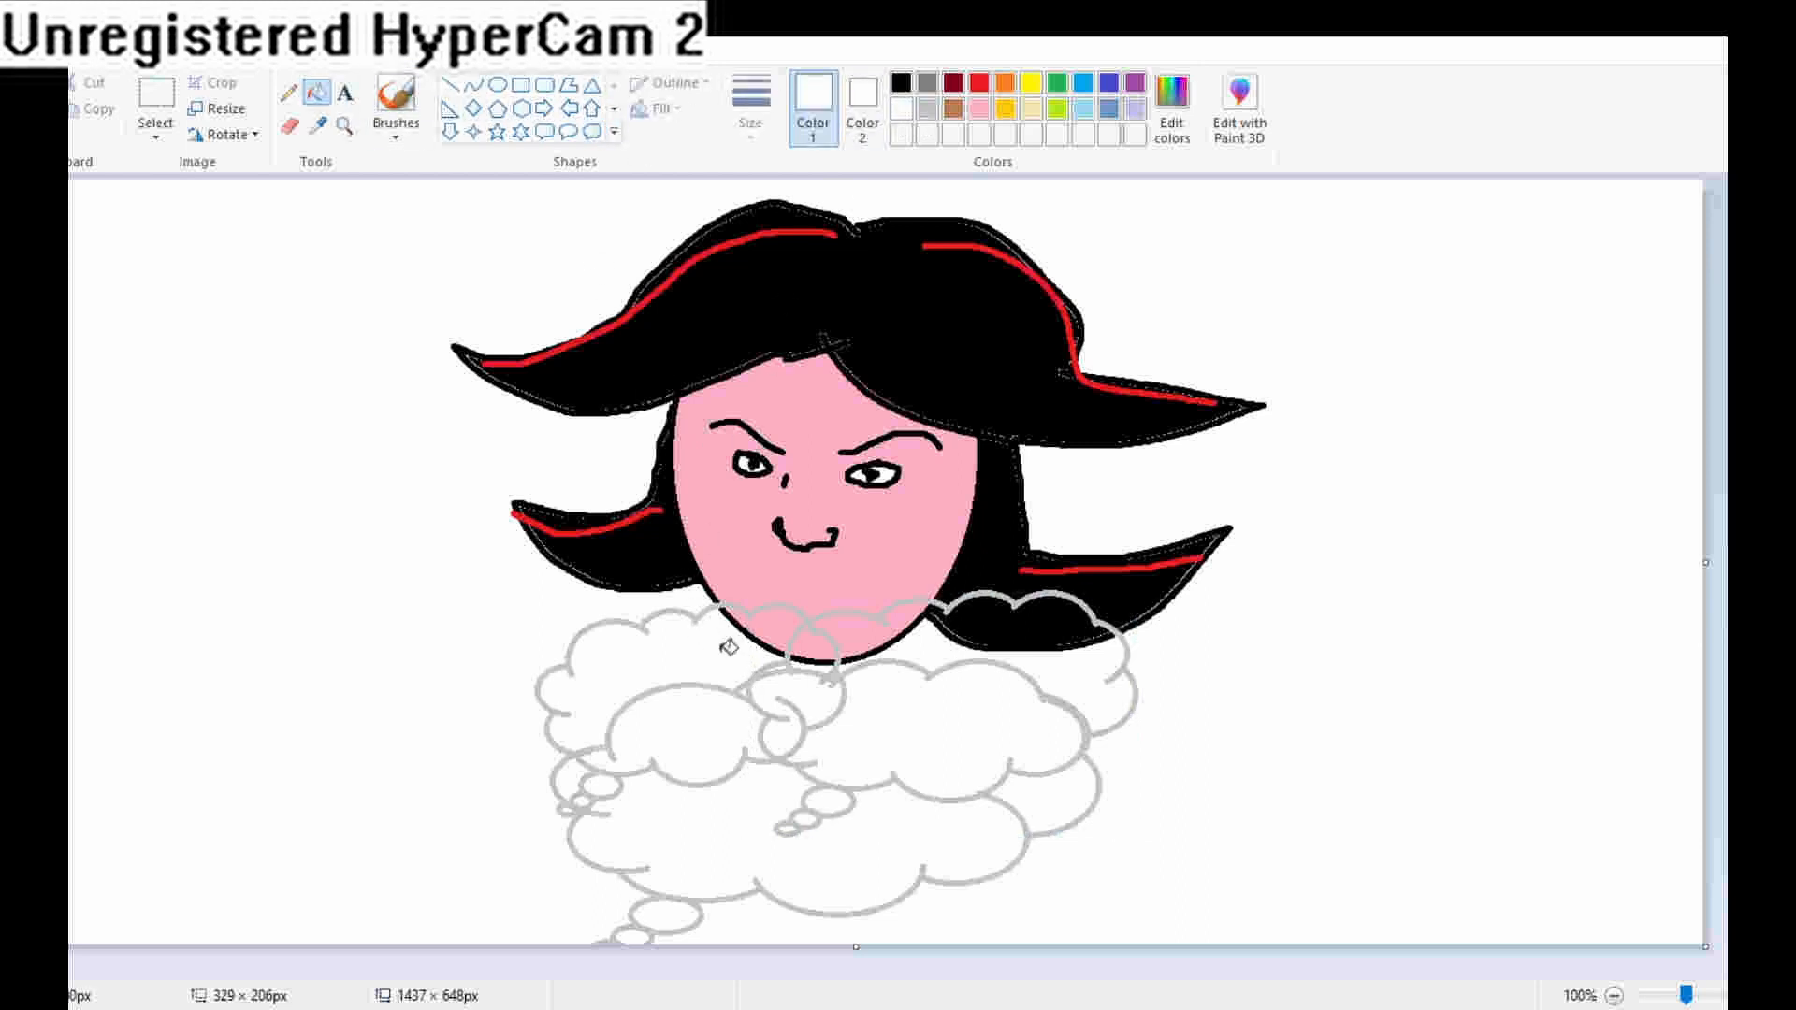
left_click(761, 641)
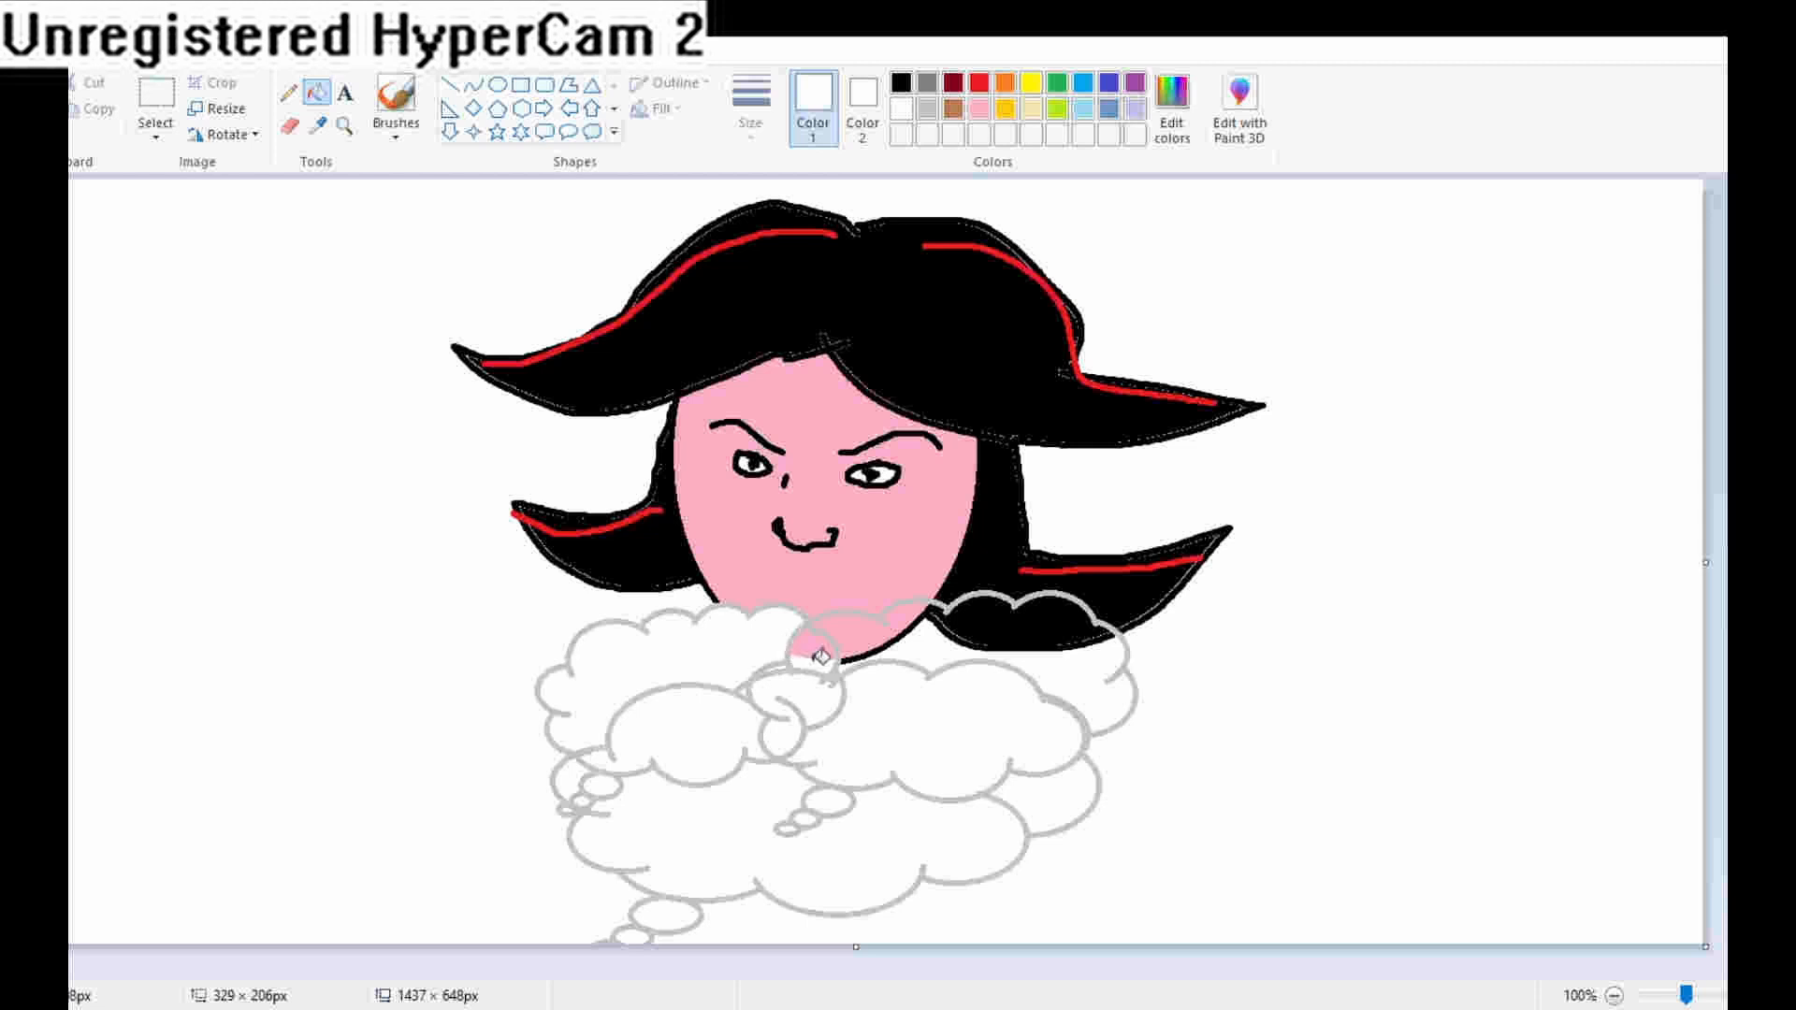
left_click(815, 643)
left_click(890, 637)
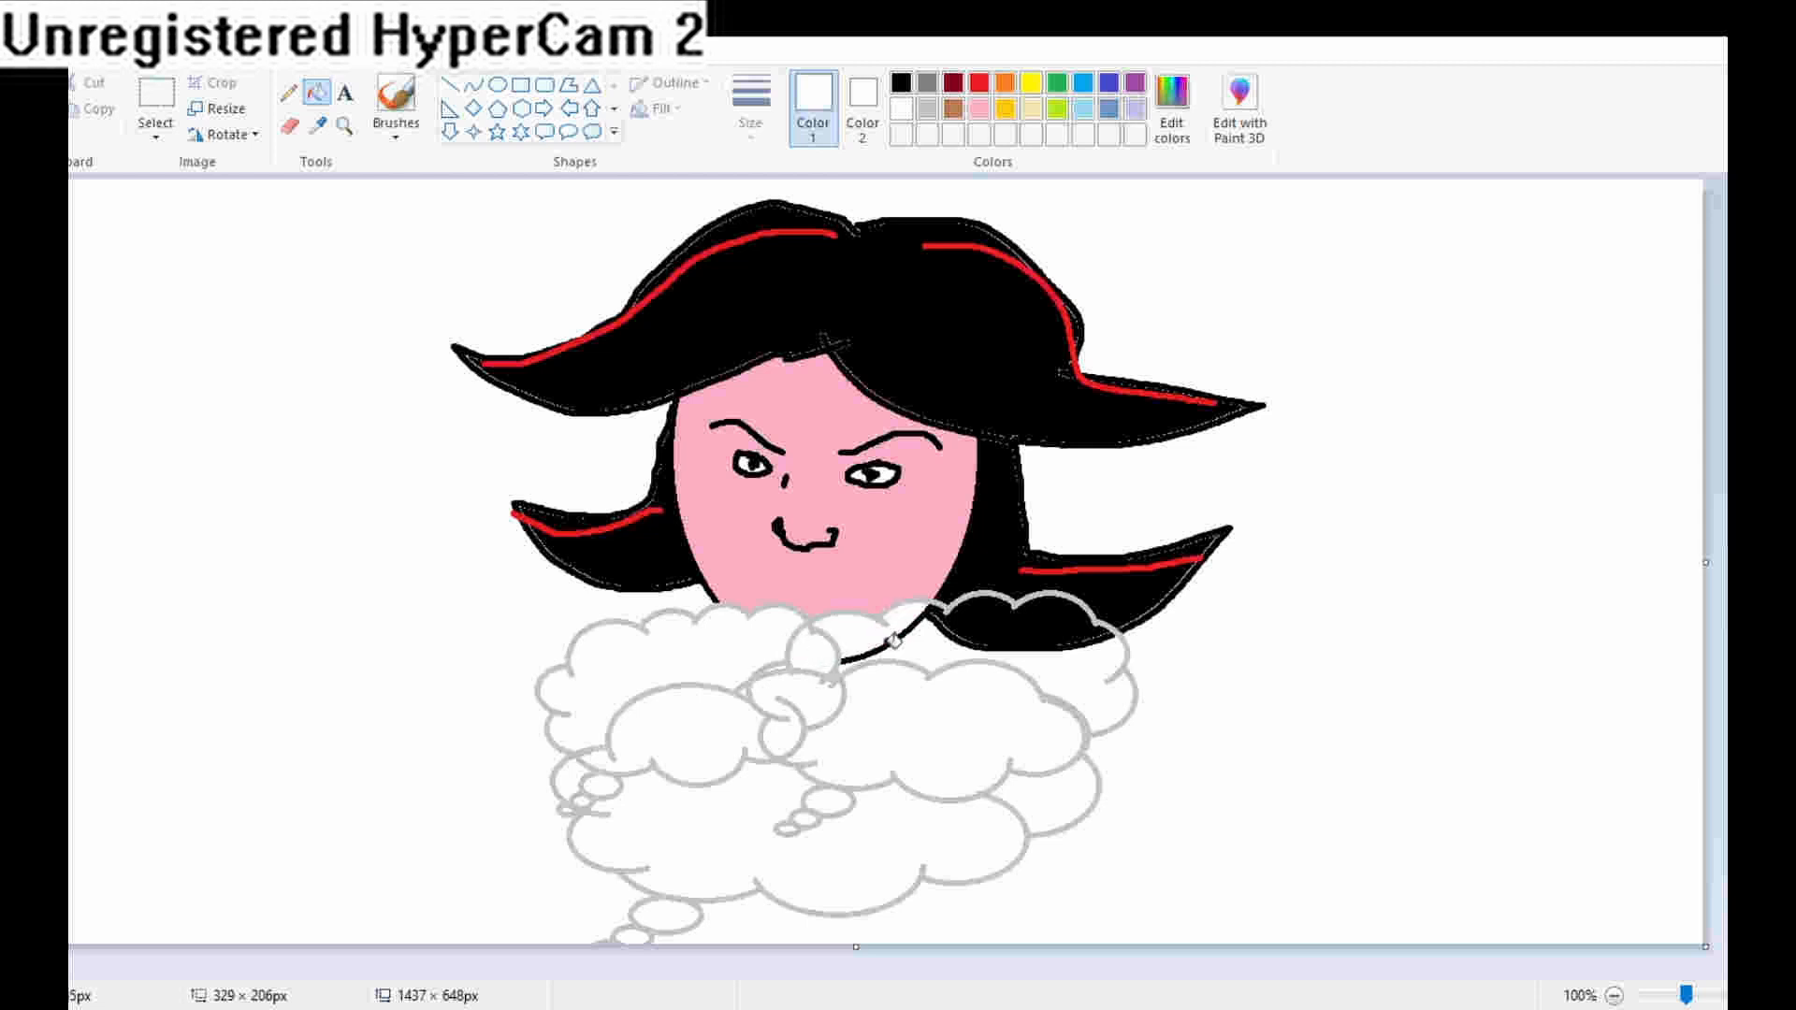
left_click(896, 642)
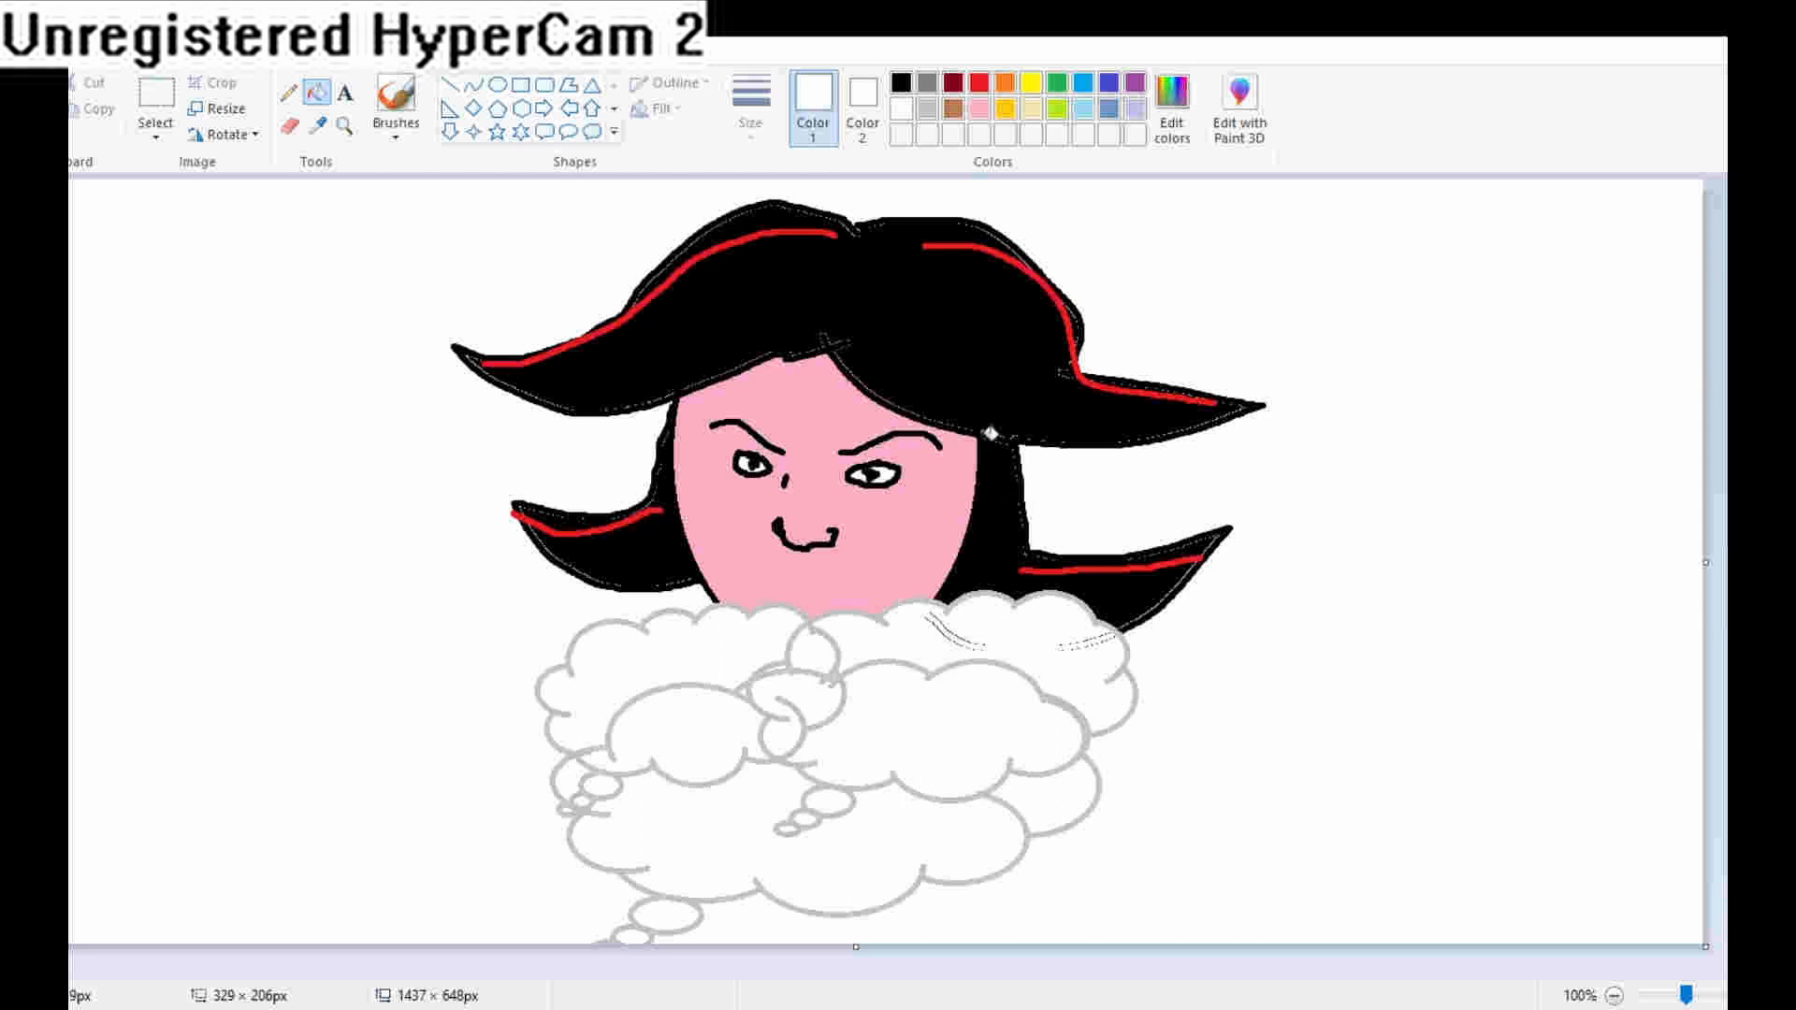
Step: Brush an indigo outline of the right shoulder, from the collar's right edge out and back under the clouds
left_click(900, 82)
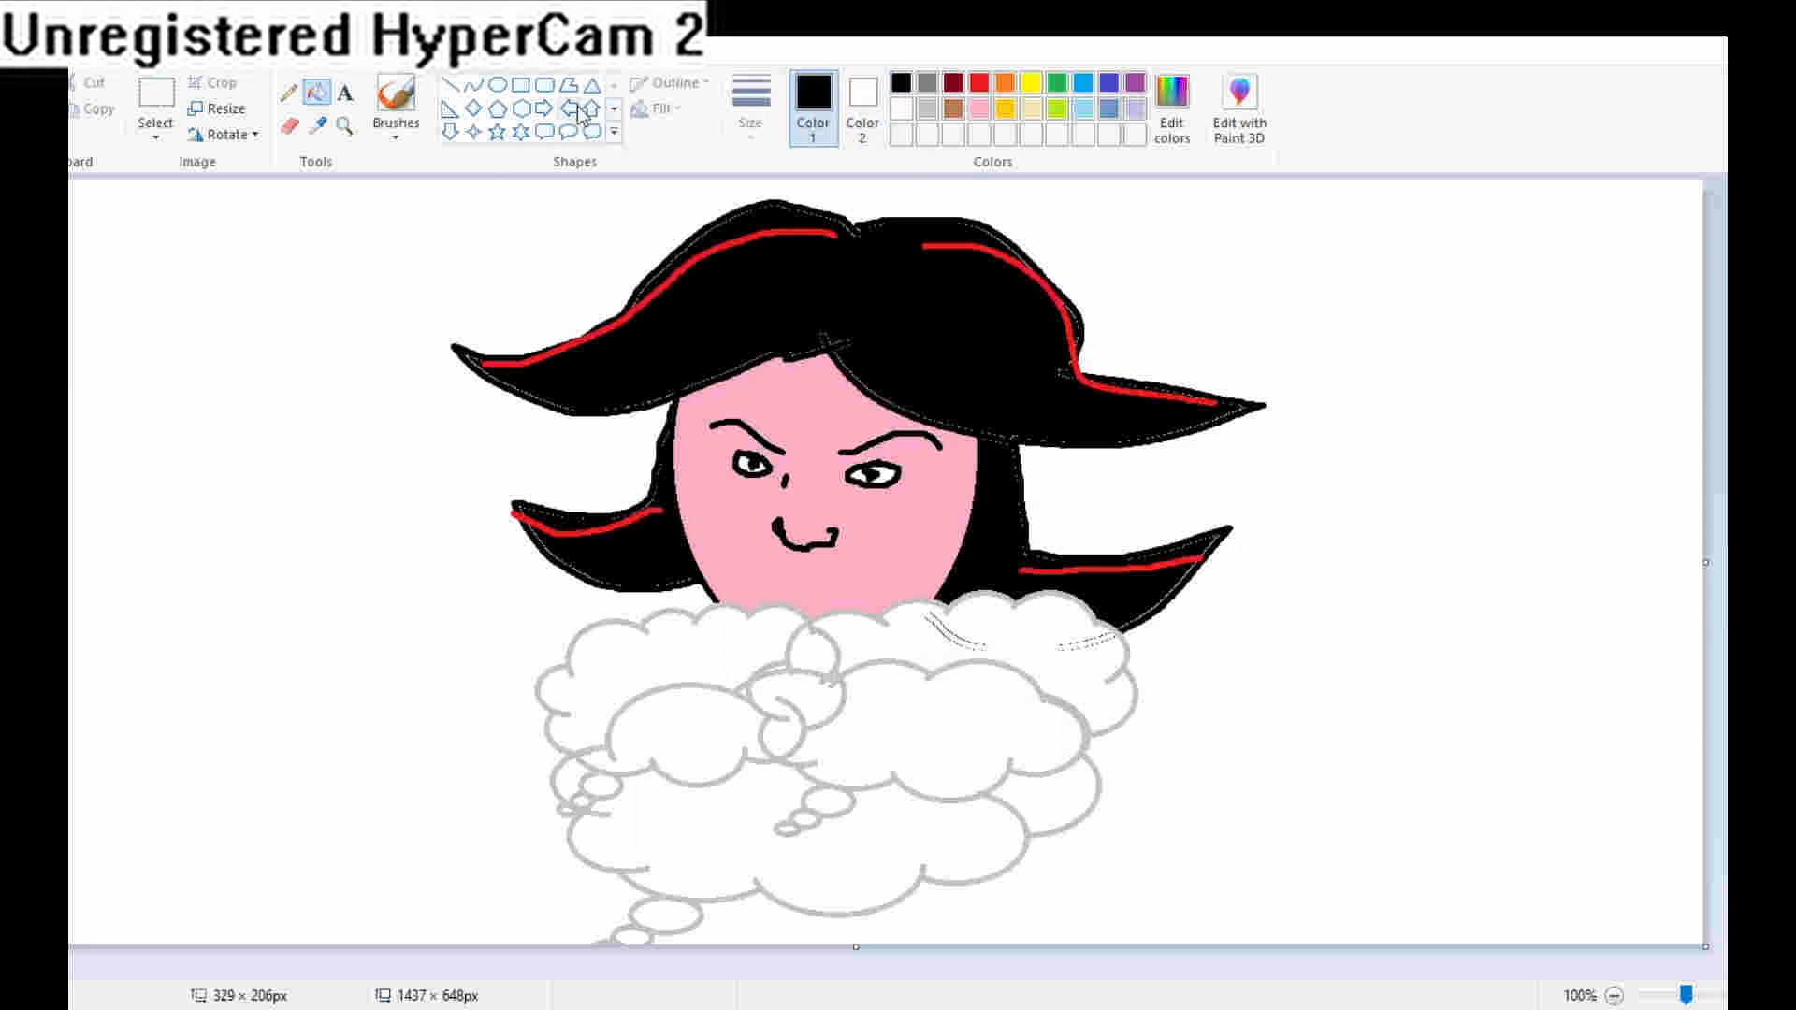
left_click(396, 101)
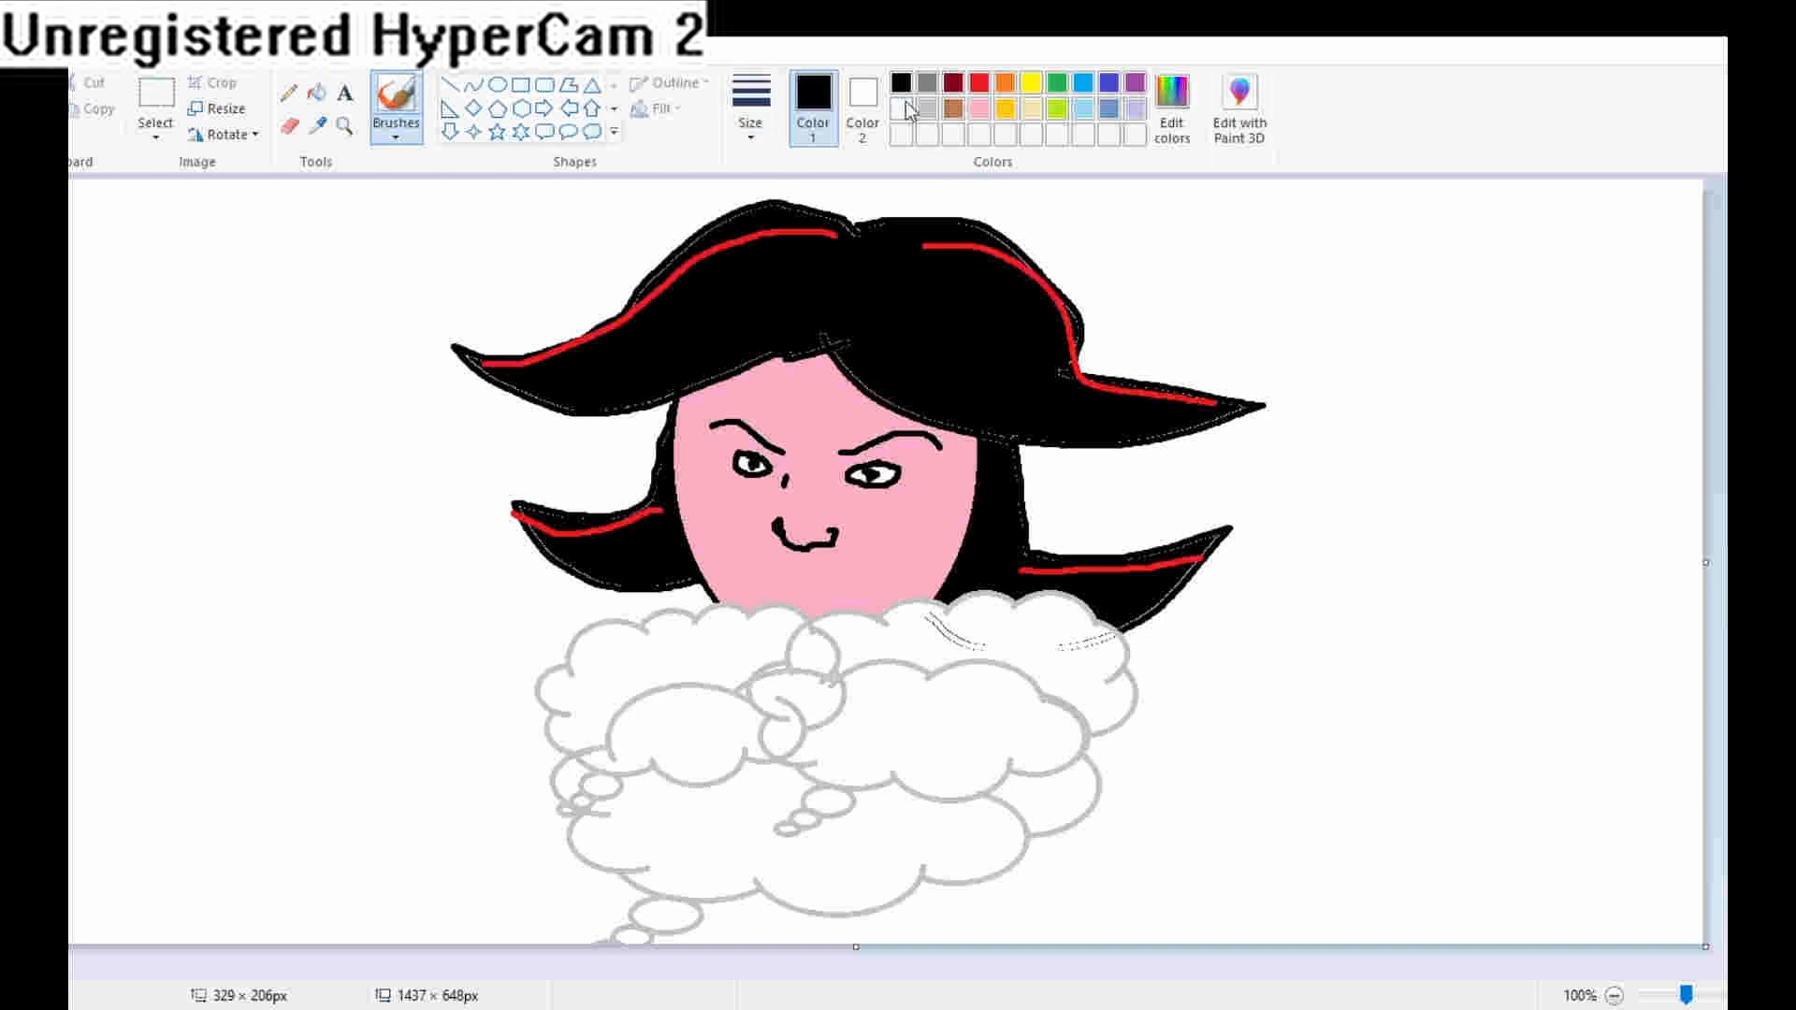
left_click(1110, 84)
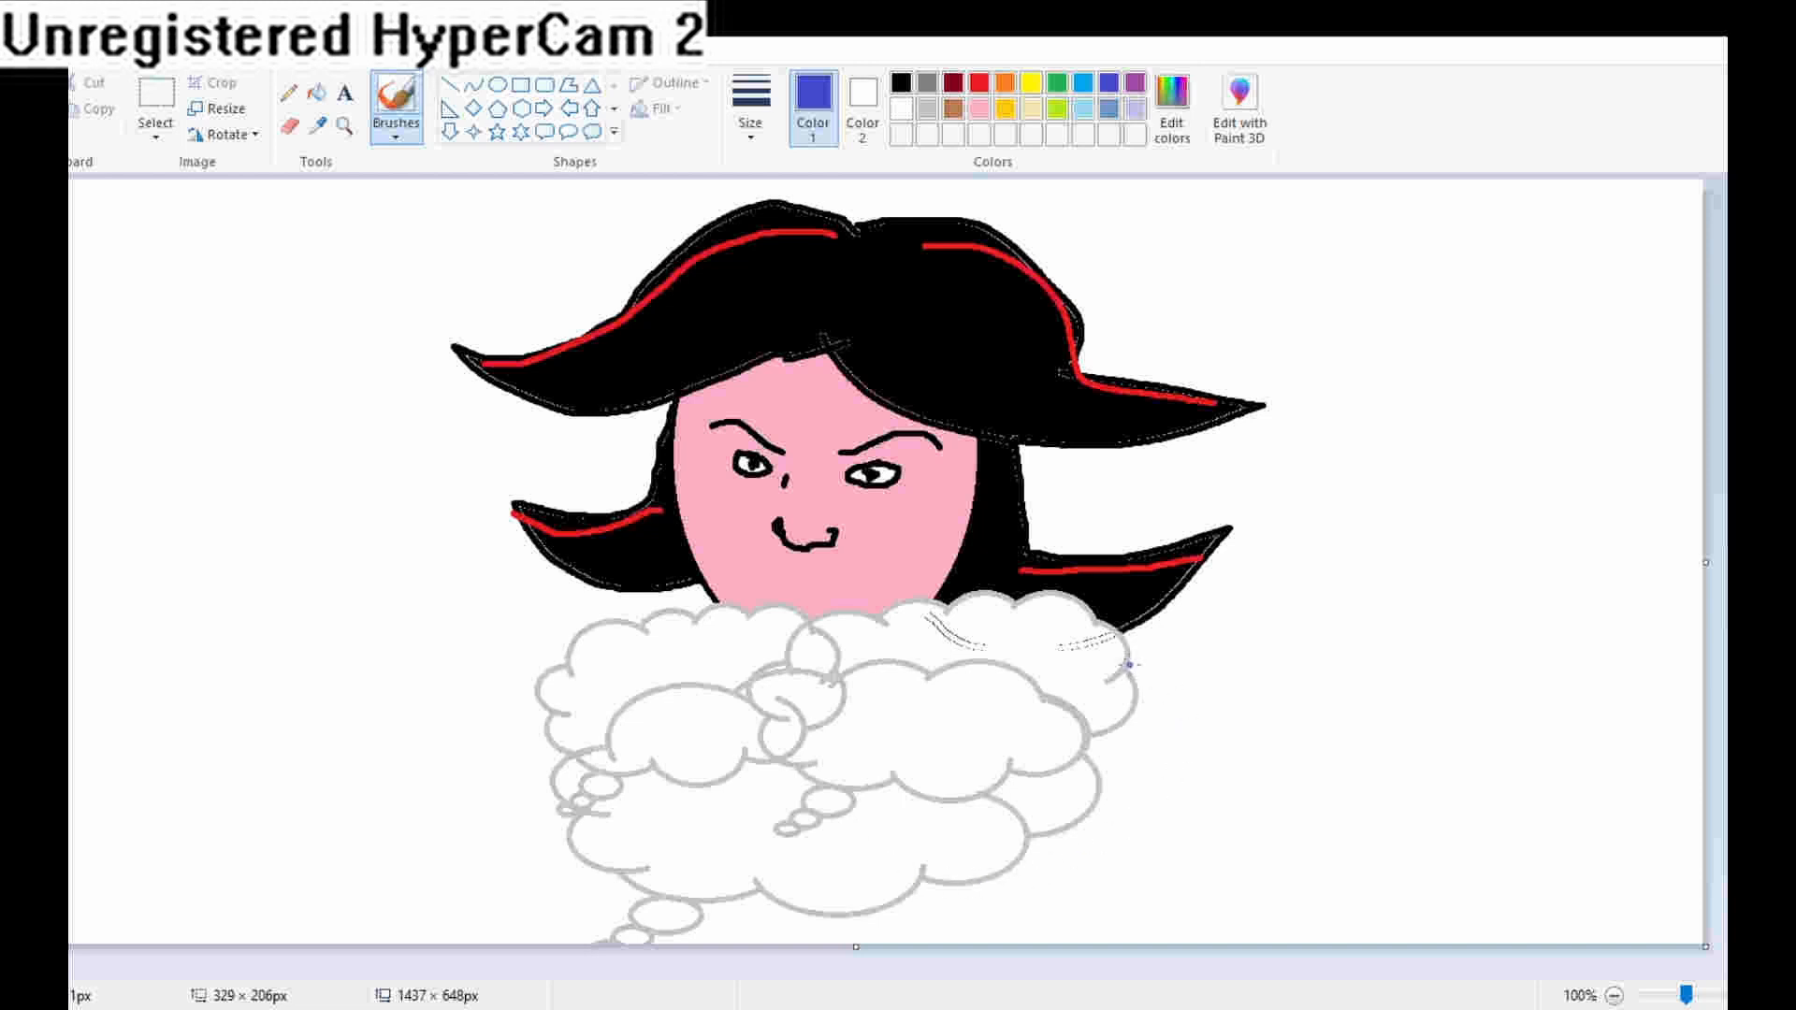
mouse_move(1128, 664)
left_mouse_down()
mouse_move(1396, 704)
mouse_move(1429, 724)
mouse_move(1425, 780)
mouse_move(1366, 865)
mouse_move(1214, 904)
mouse_move(1066, 930)
mouse_move(870, 923)
left_mouse_up()
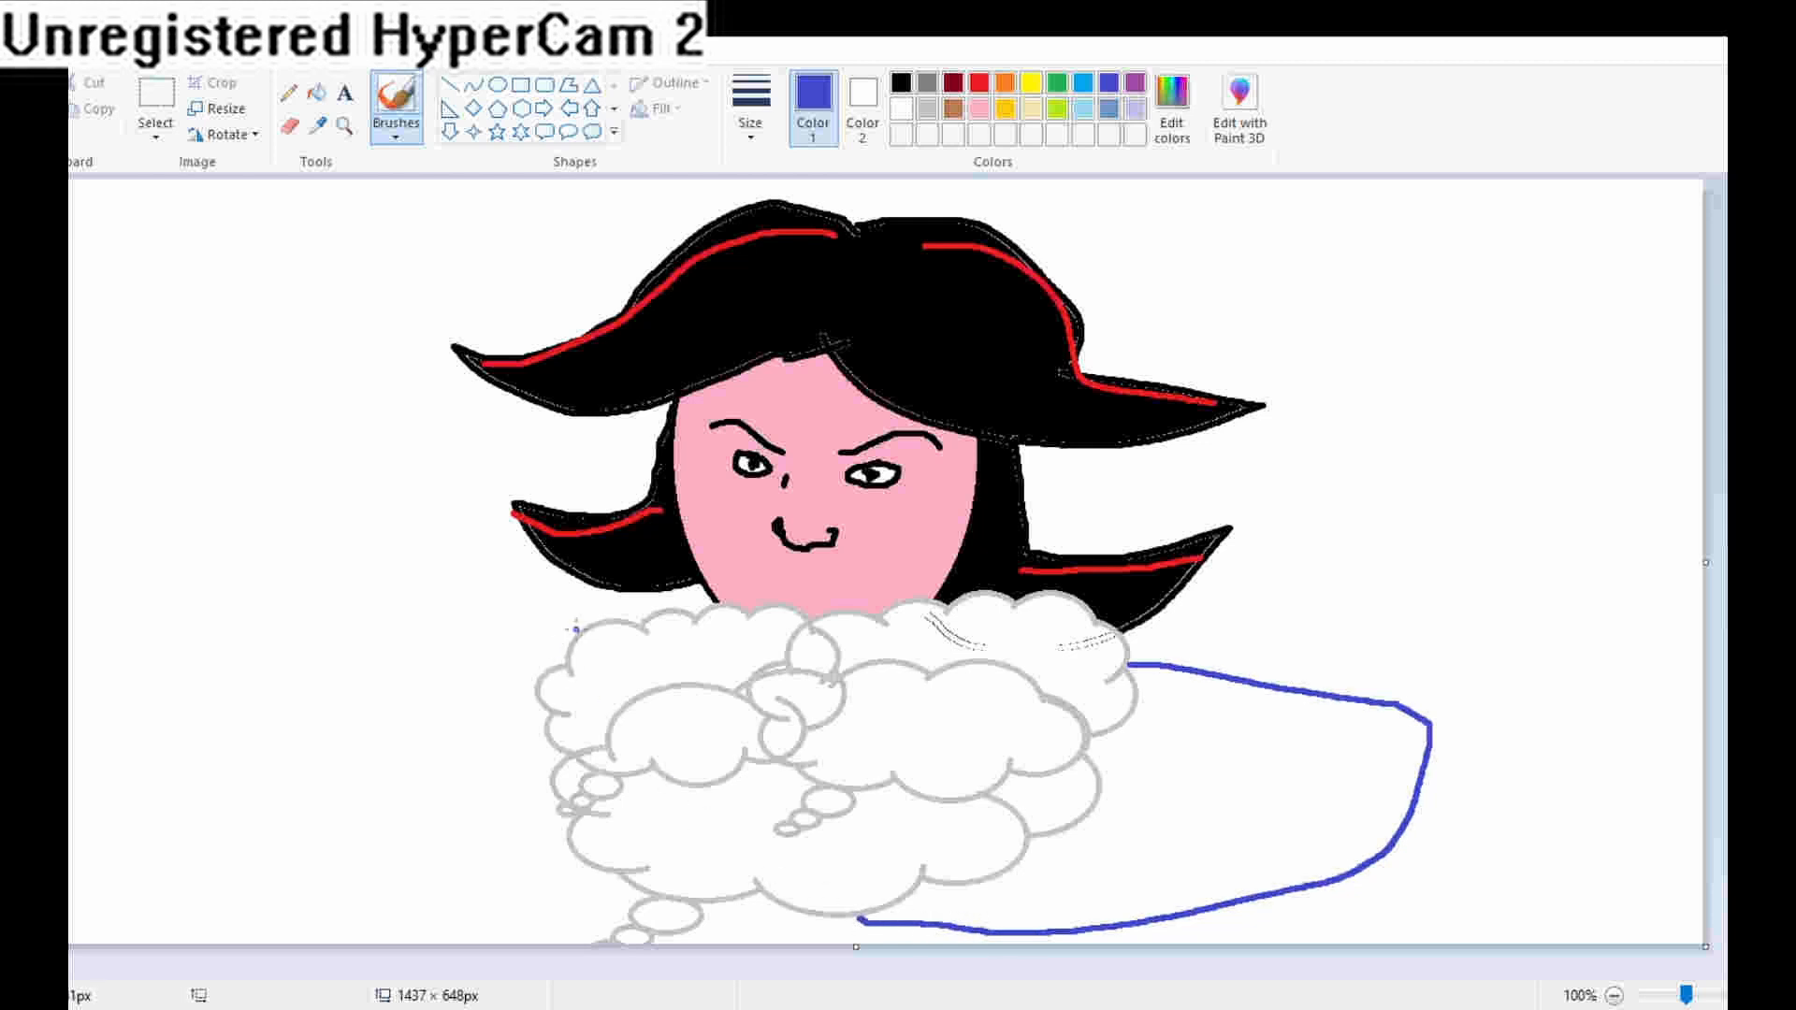
left_click_drag(576, 629, 392, 768)
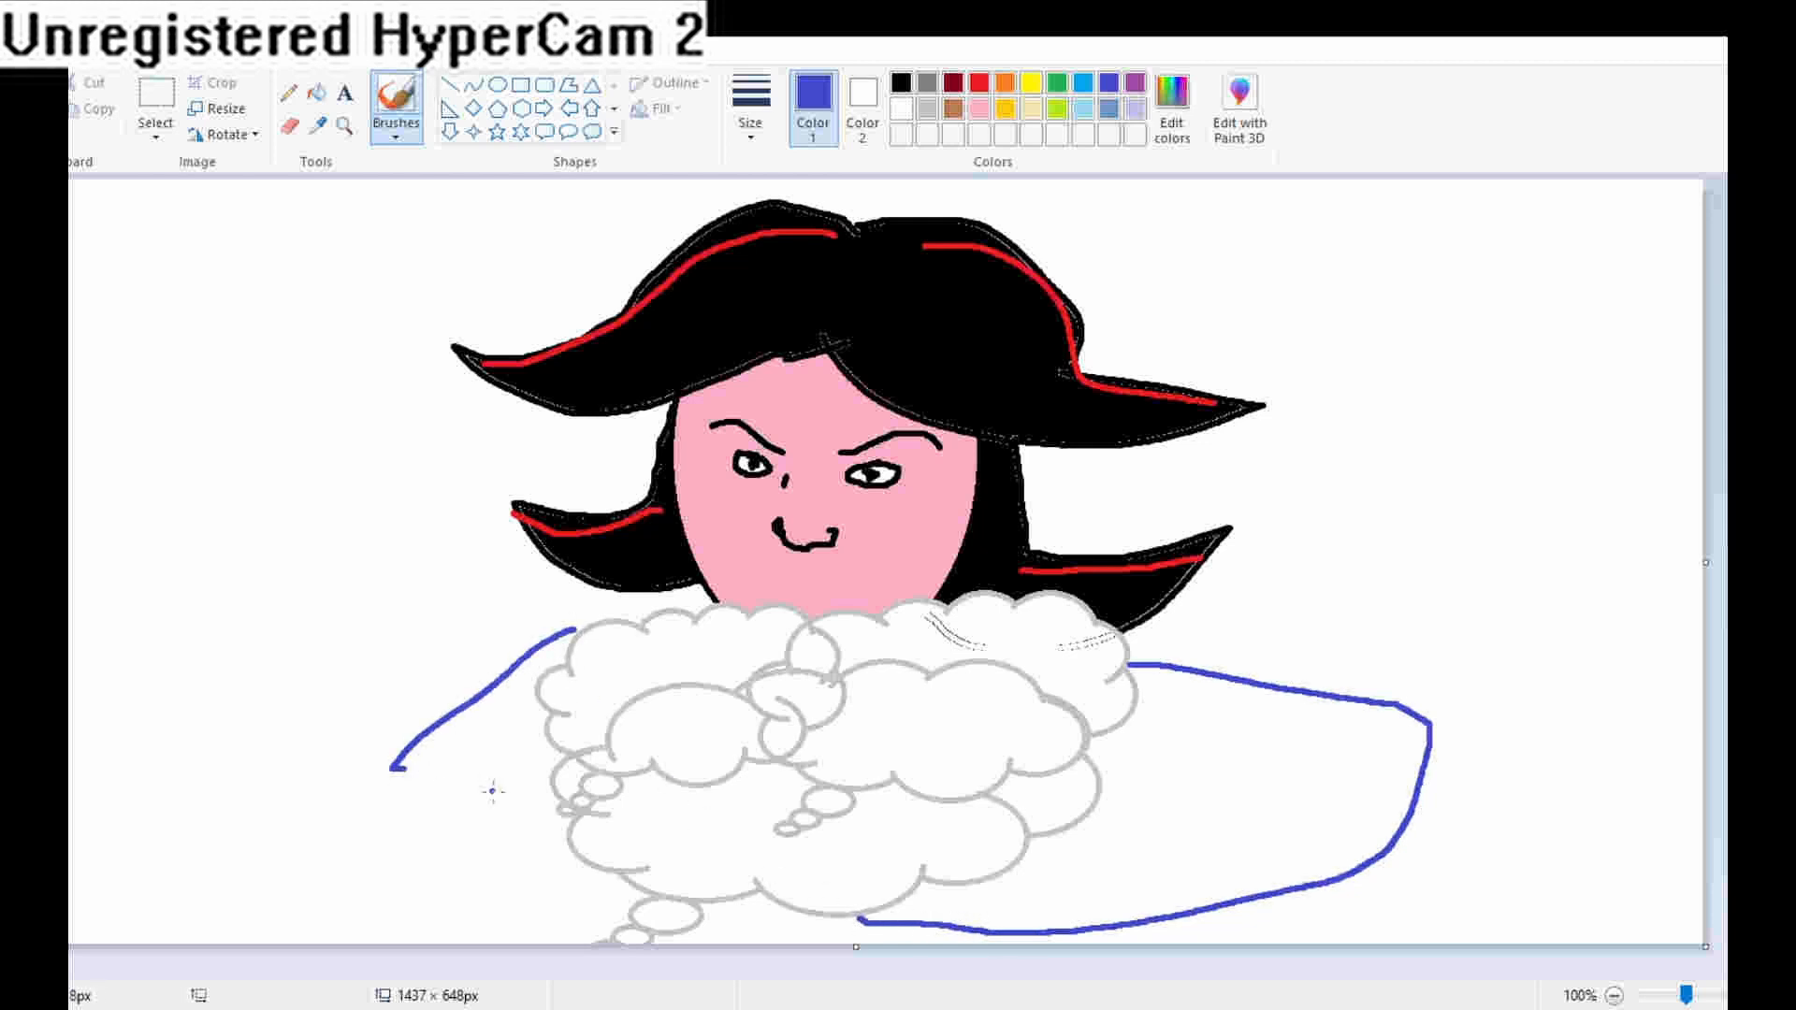
left_click(290, 126)
mouse_move(456, 646)
left_mouse_down()
mouse_move(521, 654)
mouse_move(518, 632)
mouse_move(378, 790)
mouse_move(560, 620)
mouse_move(535, 668)
mouse_move(472, 702)
left_mouse_up()
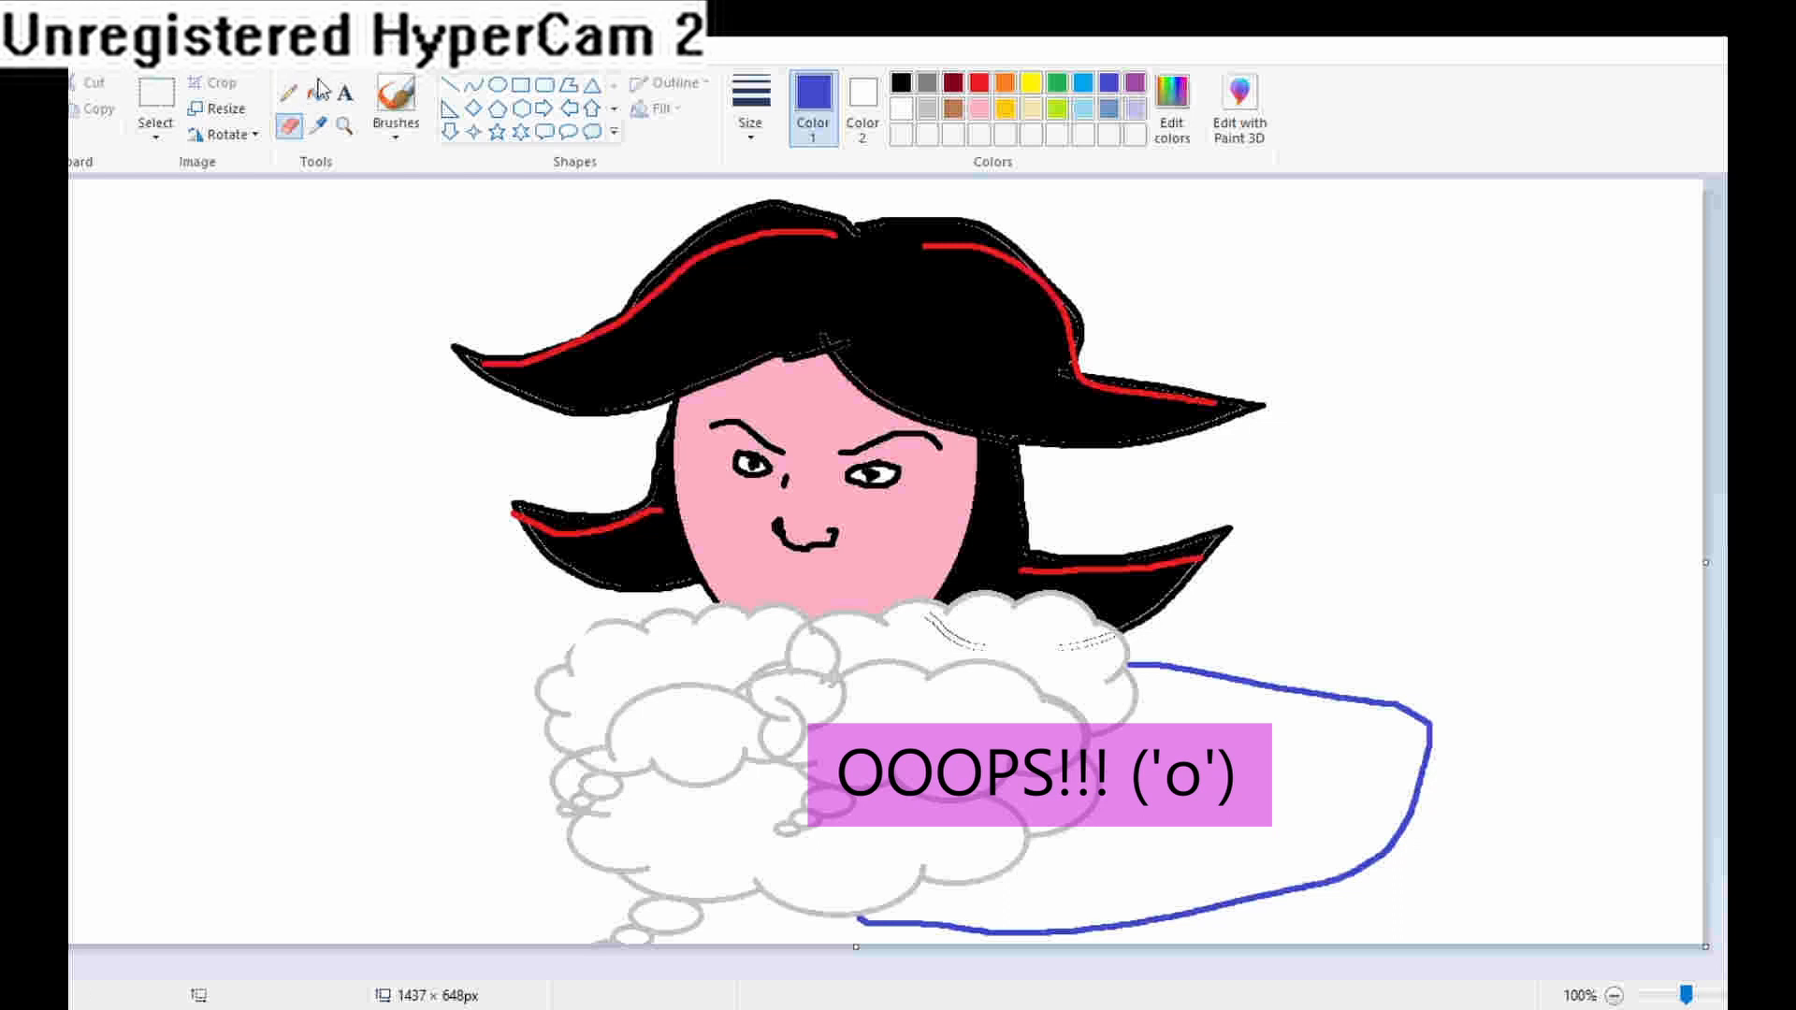
left_click(402, 108)
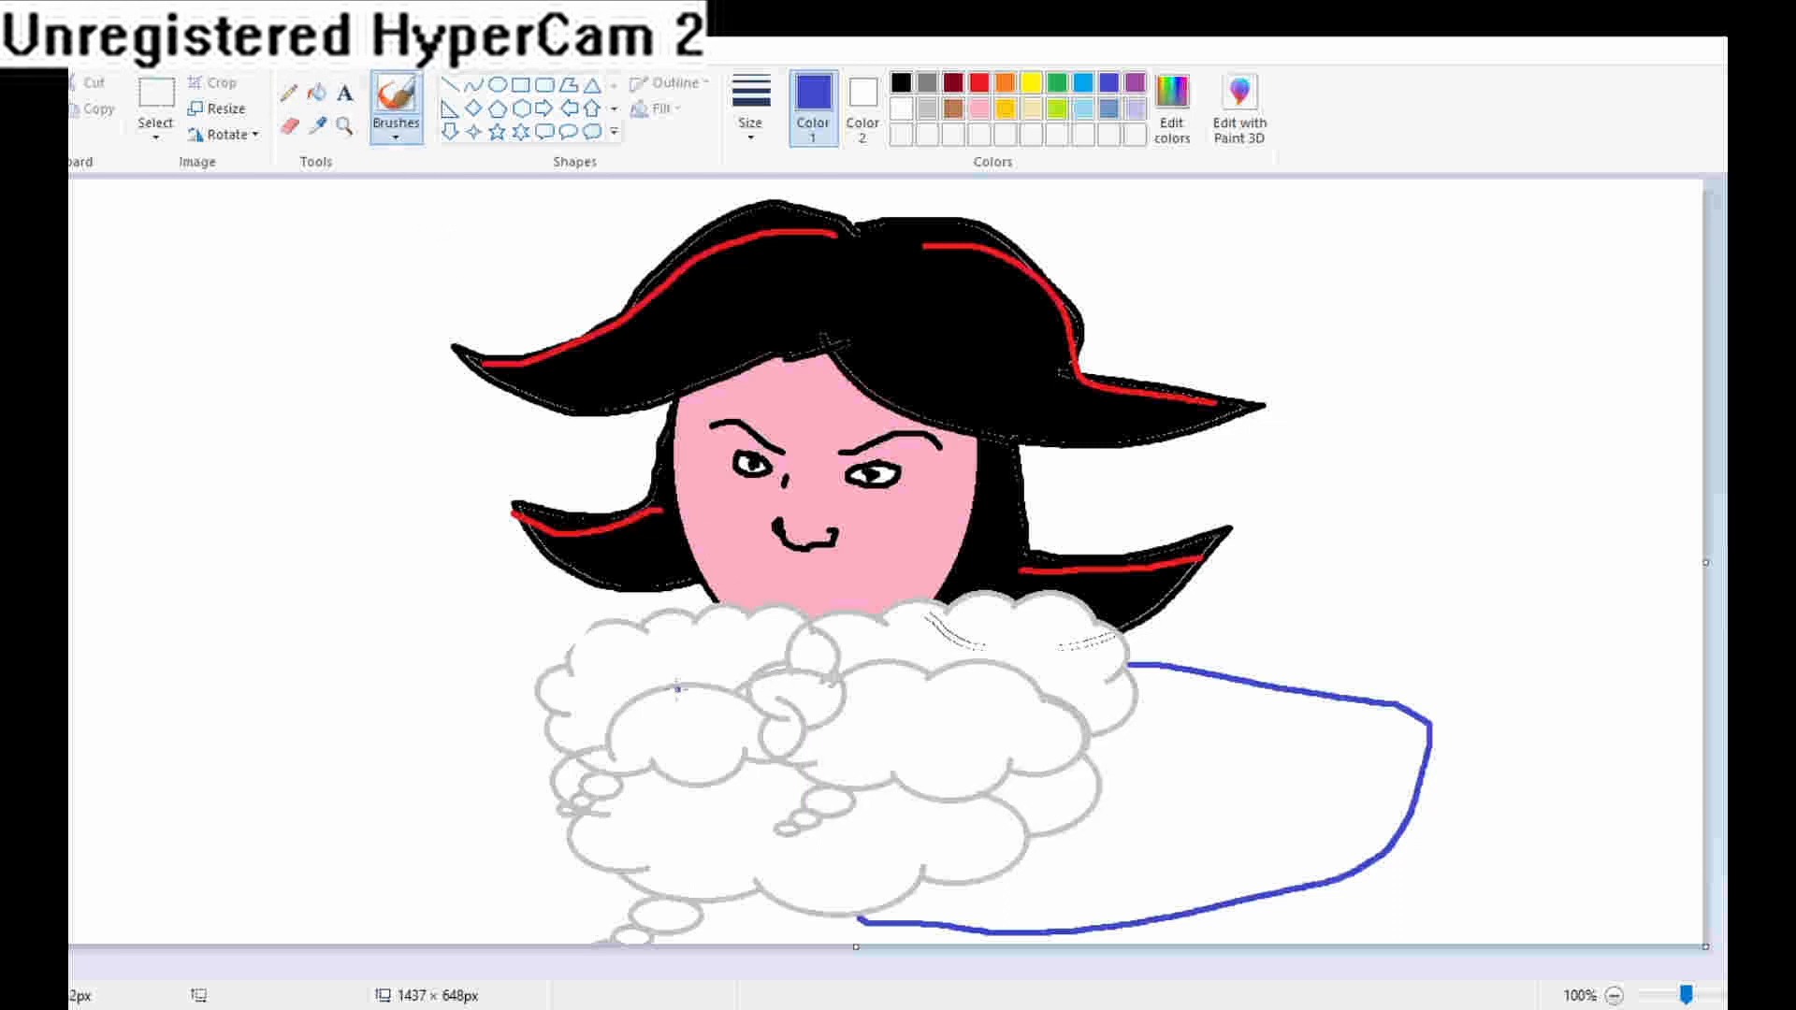
left_click_drag(586, 627, 499, 638)
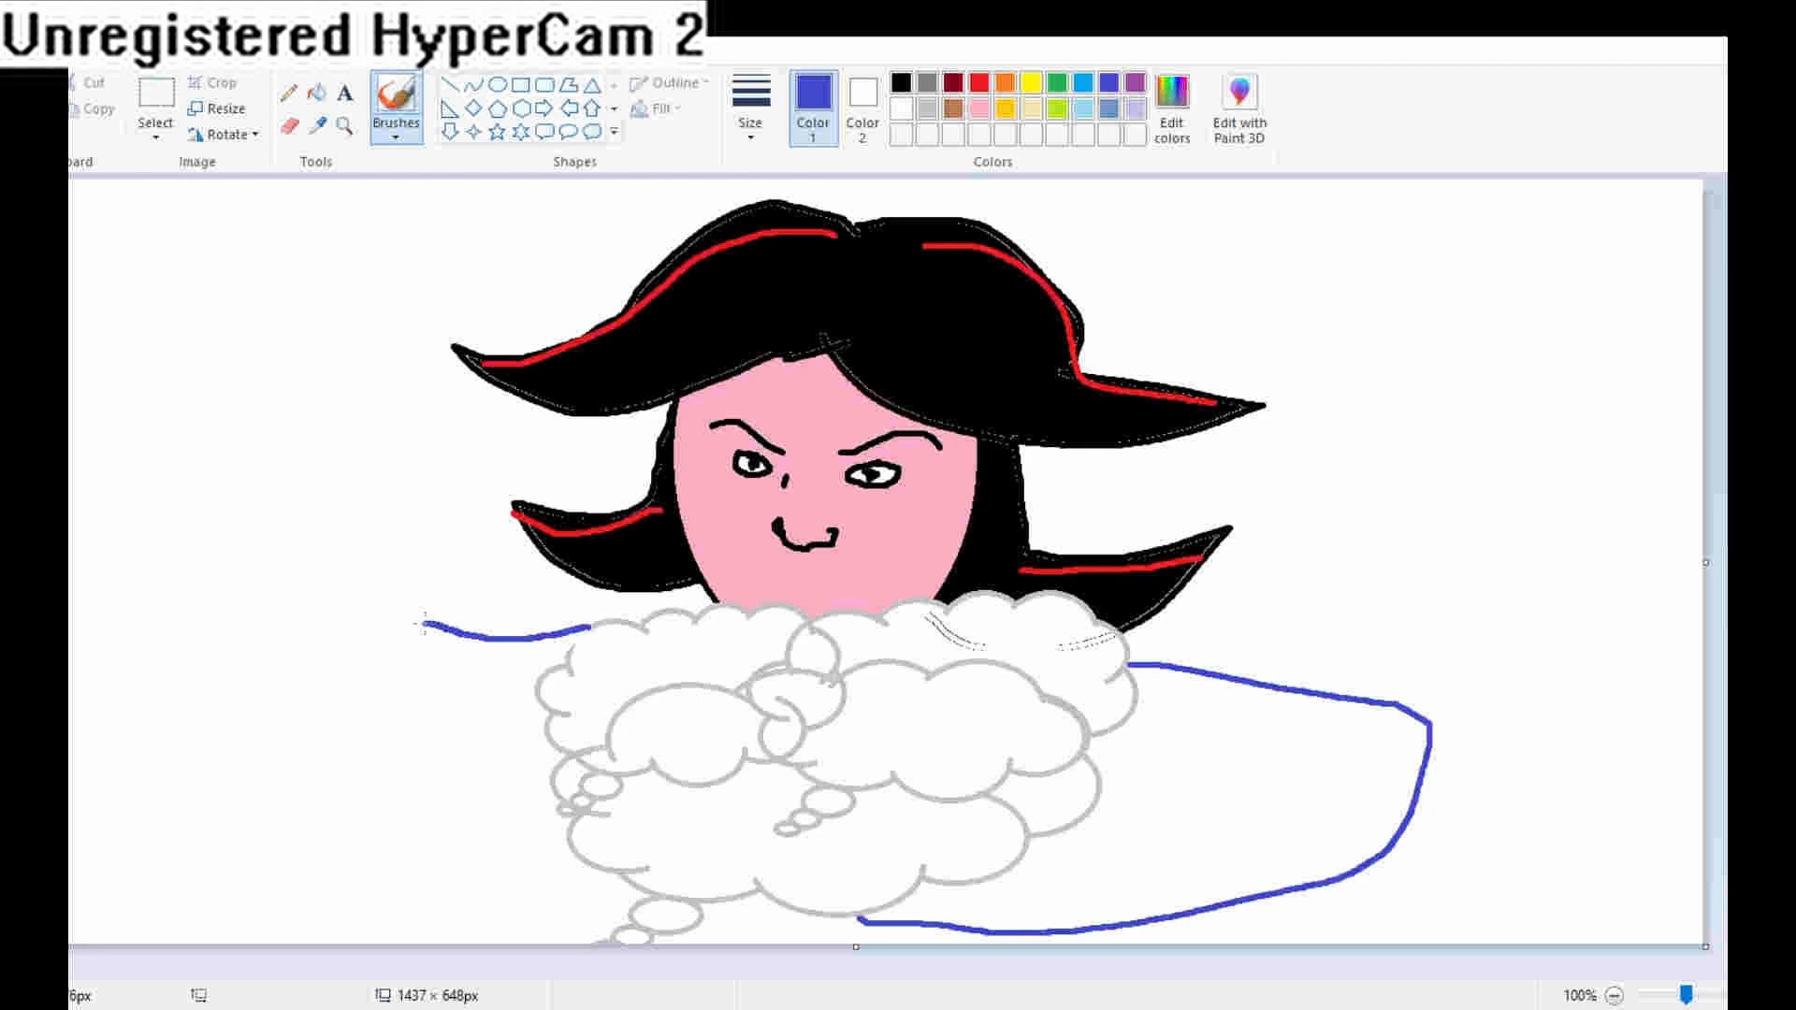
mouse_move(415, 625)
left_mouse_down()
mouse_move(304, 806)
mouse_move(291, 941)
left_mouse_up()
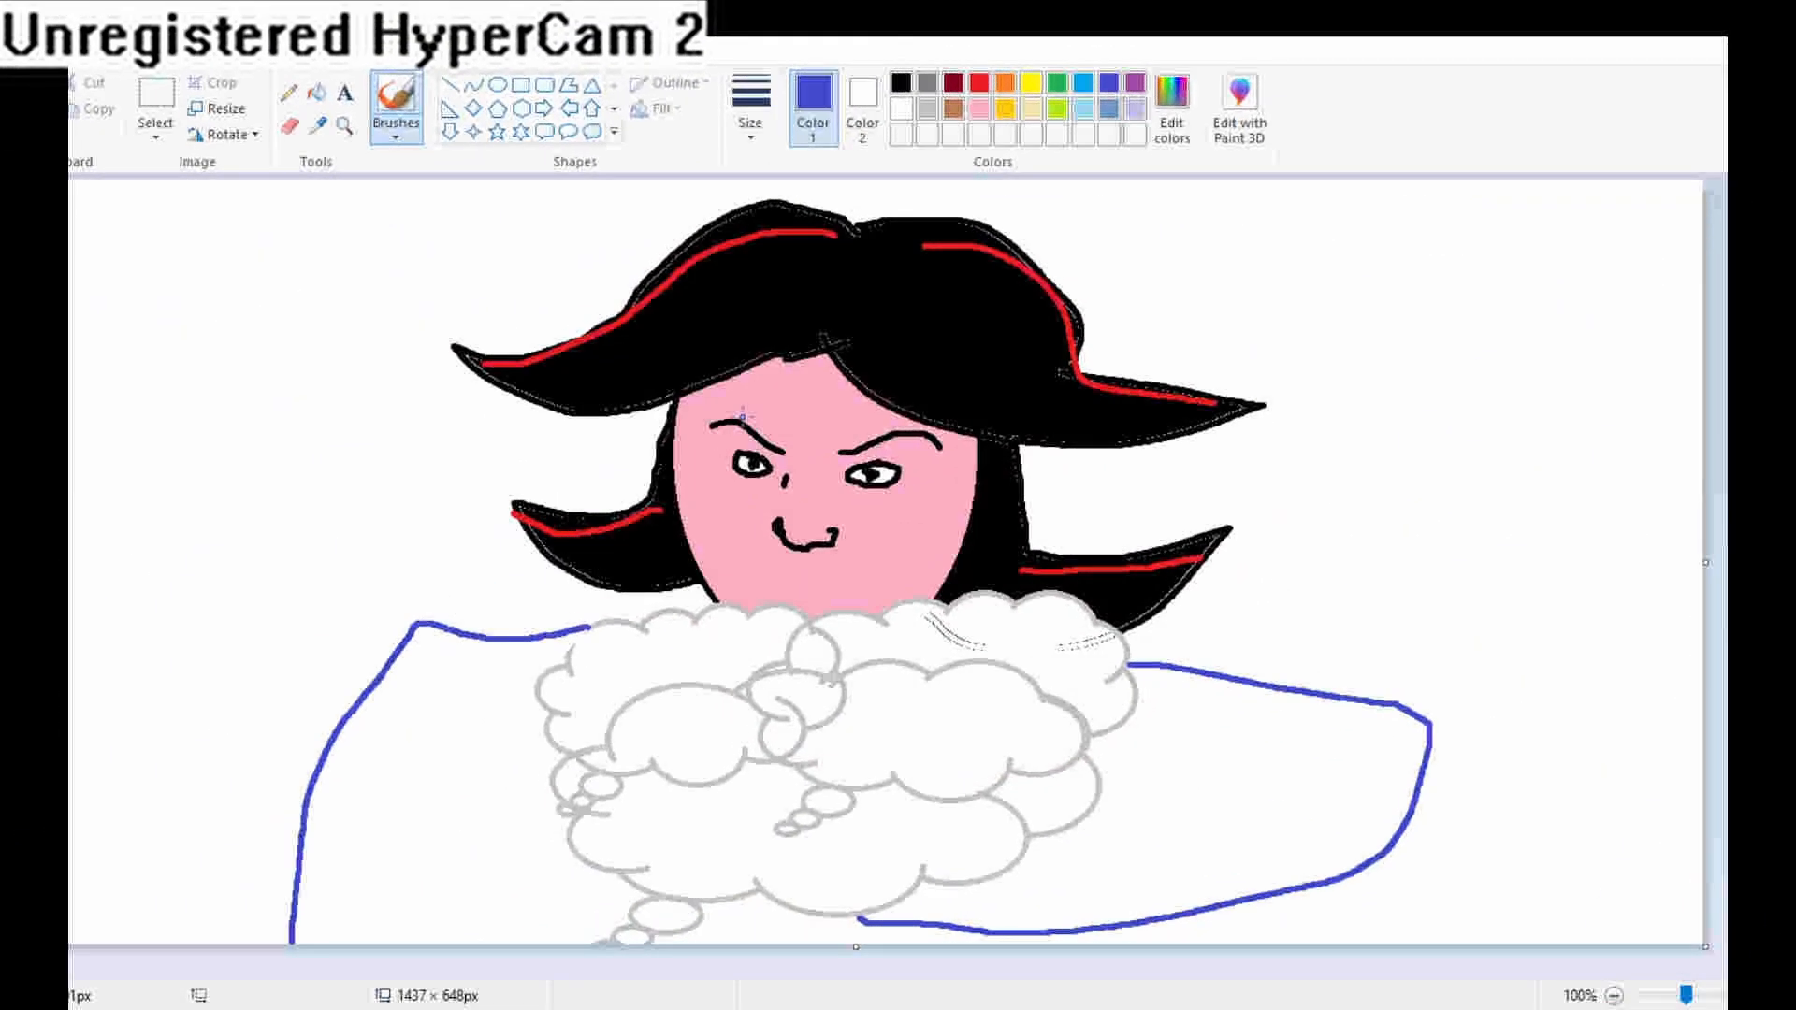
left_click(317, 92)
left_click(513, 715)
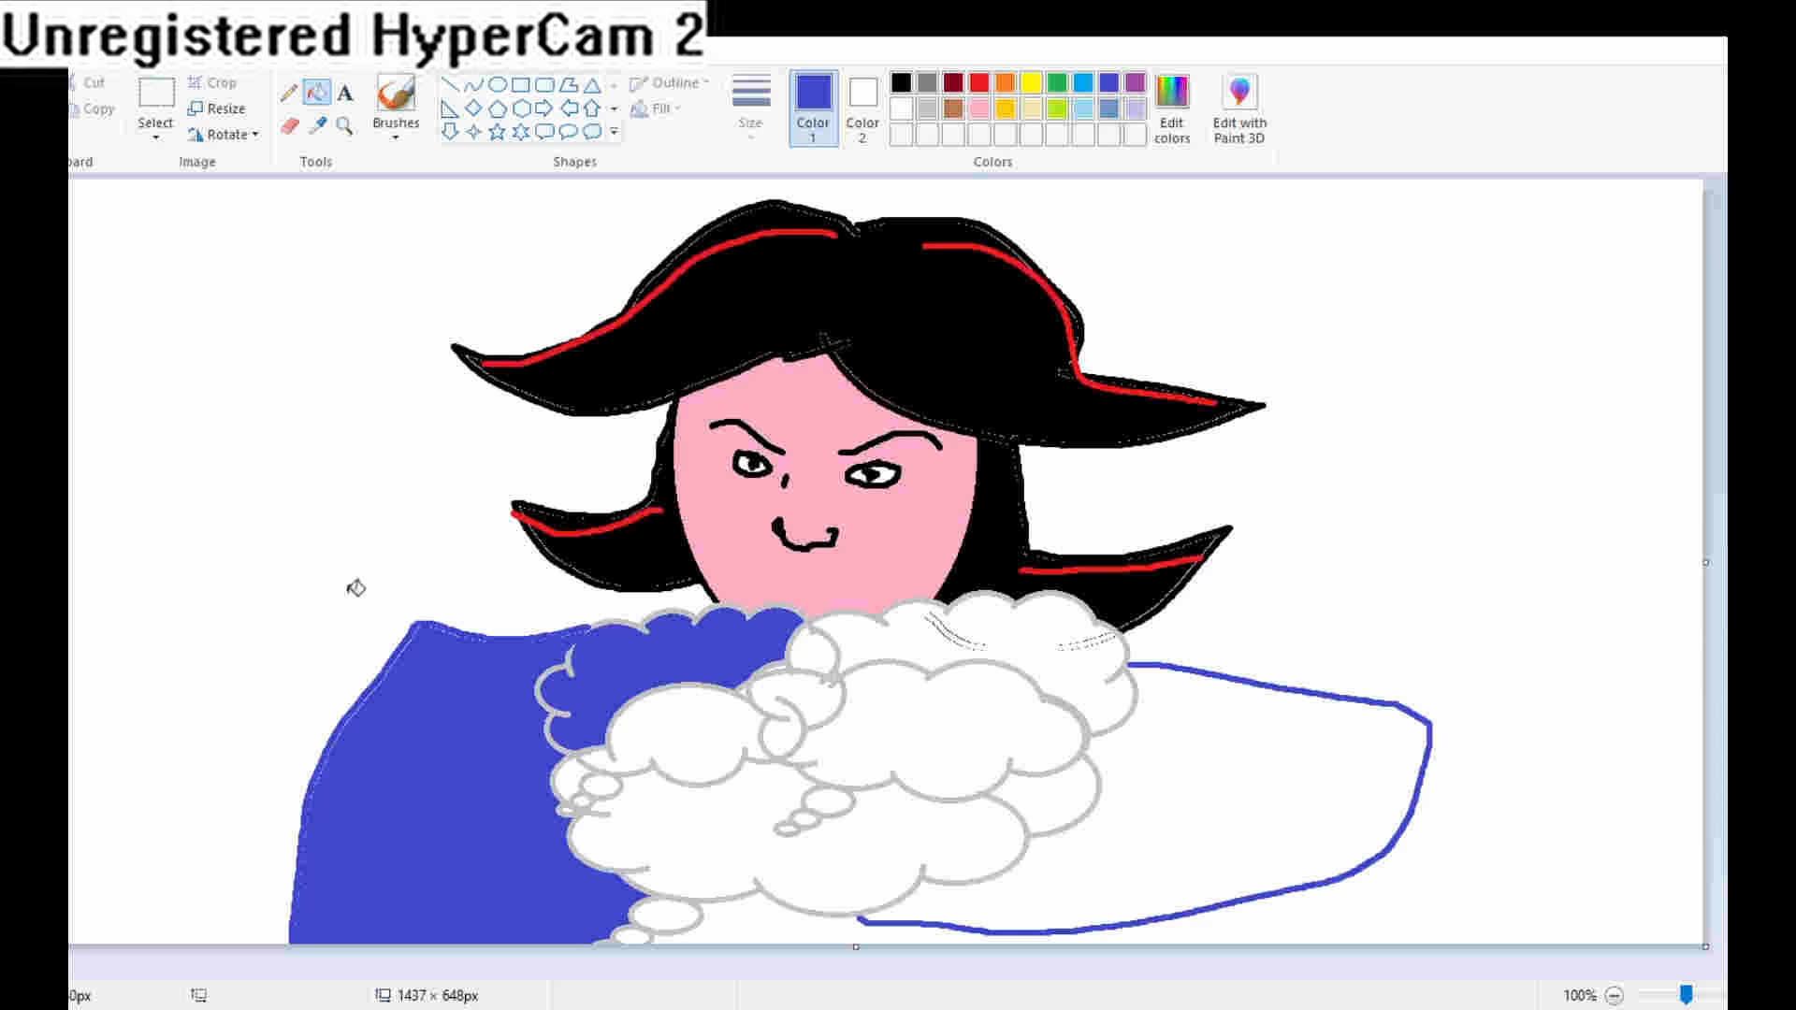
left_click(903, 110)
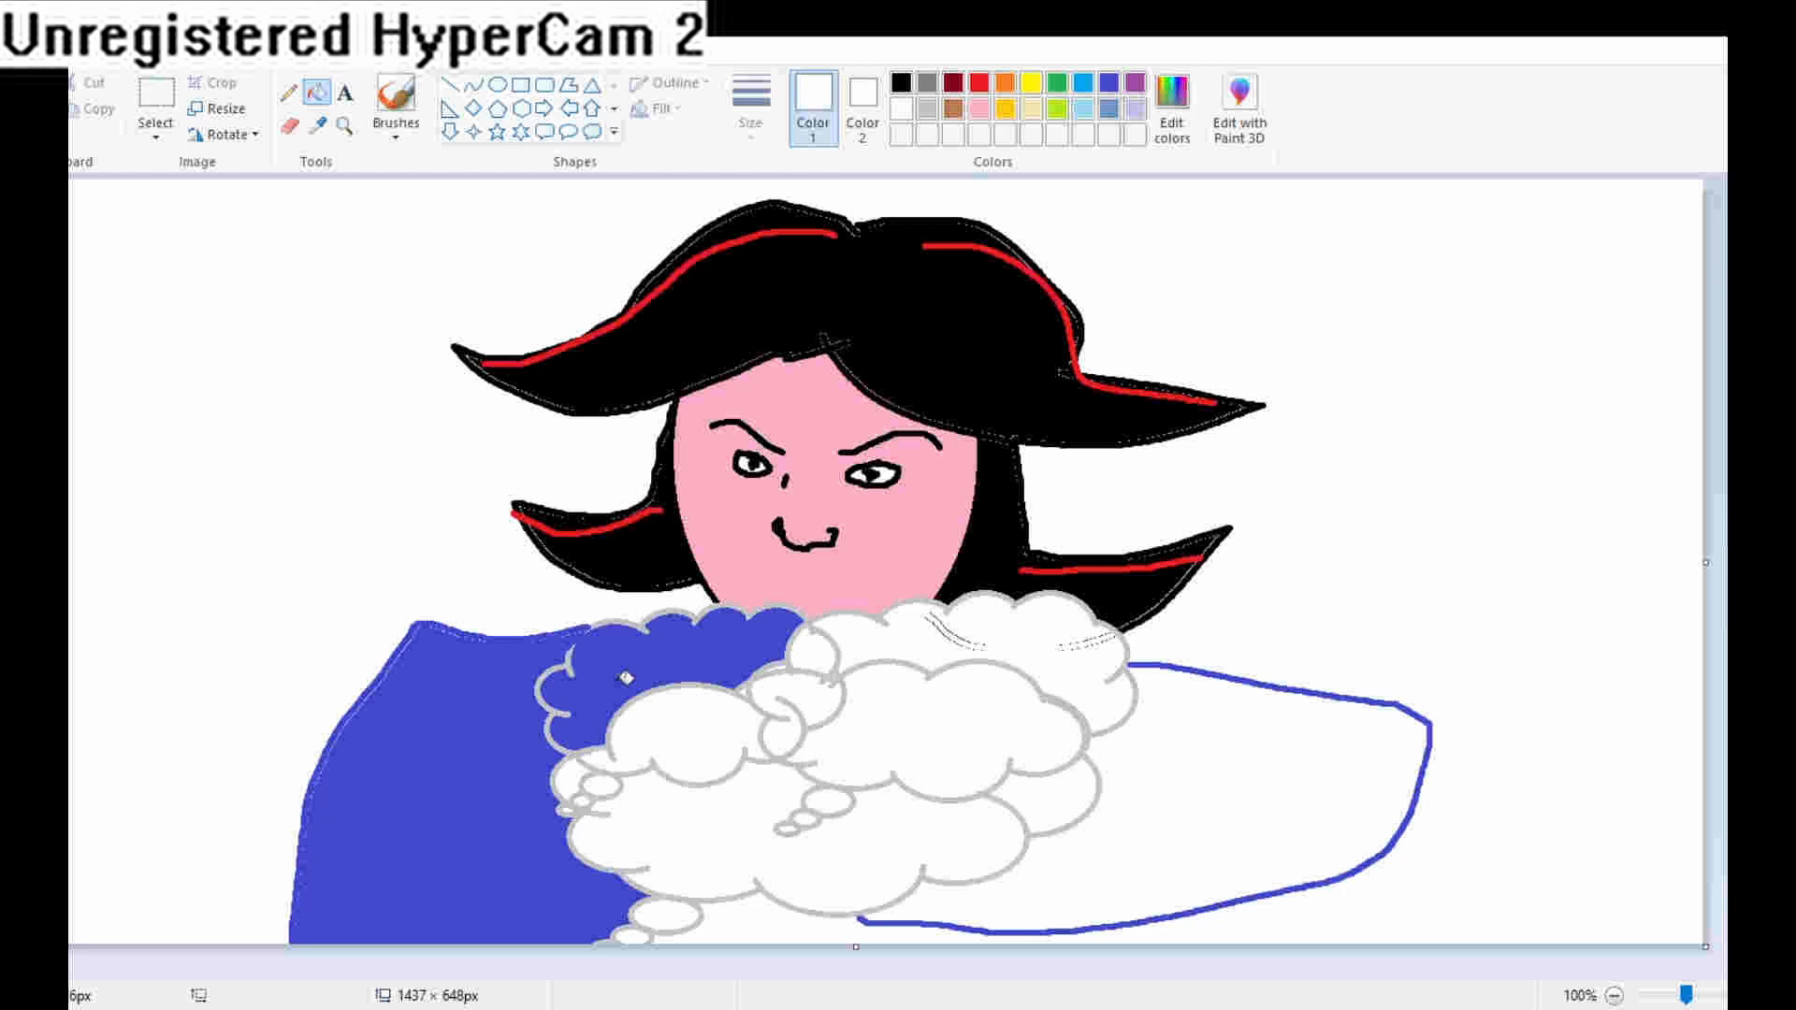
left_click(626, 677)
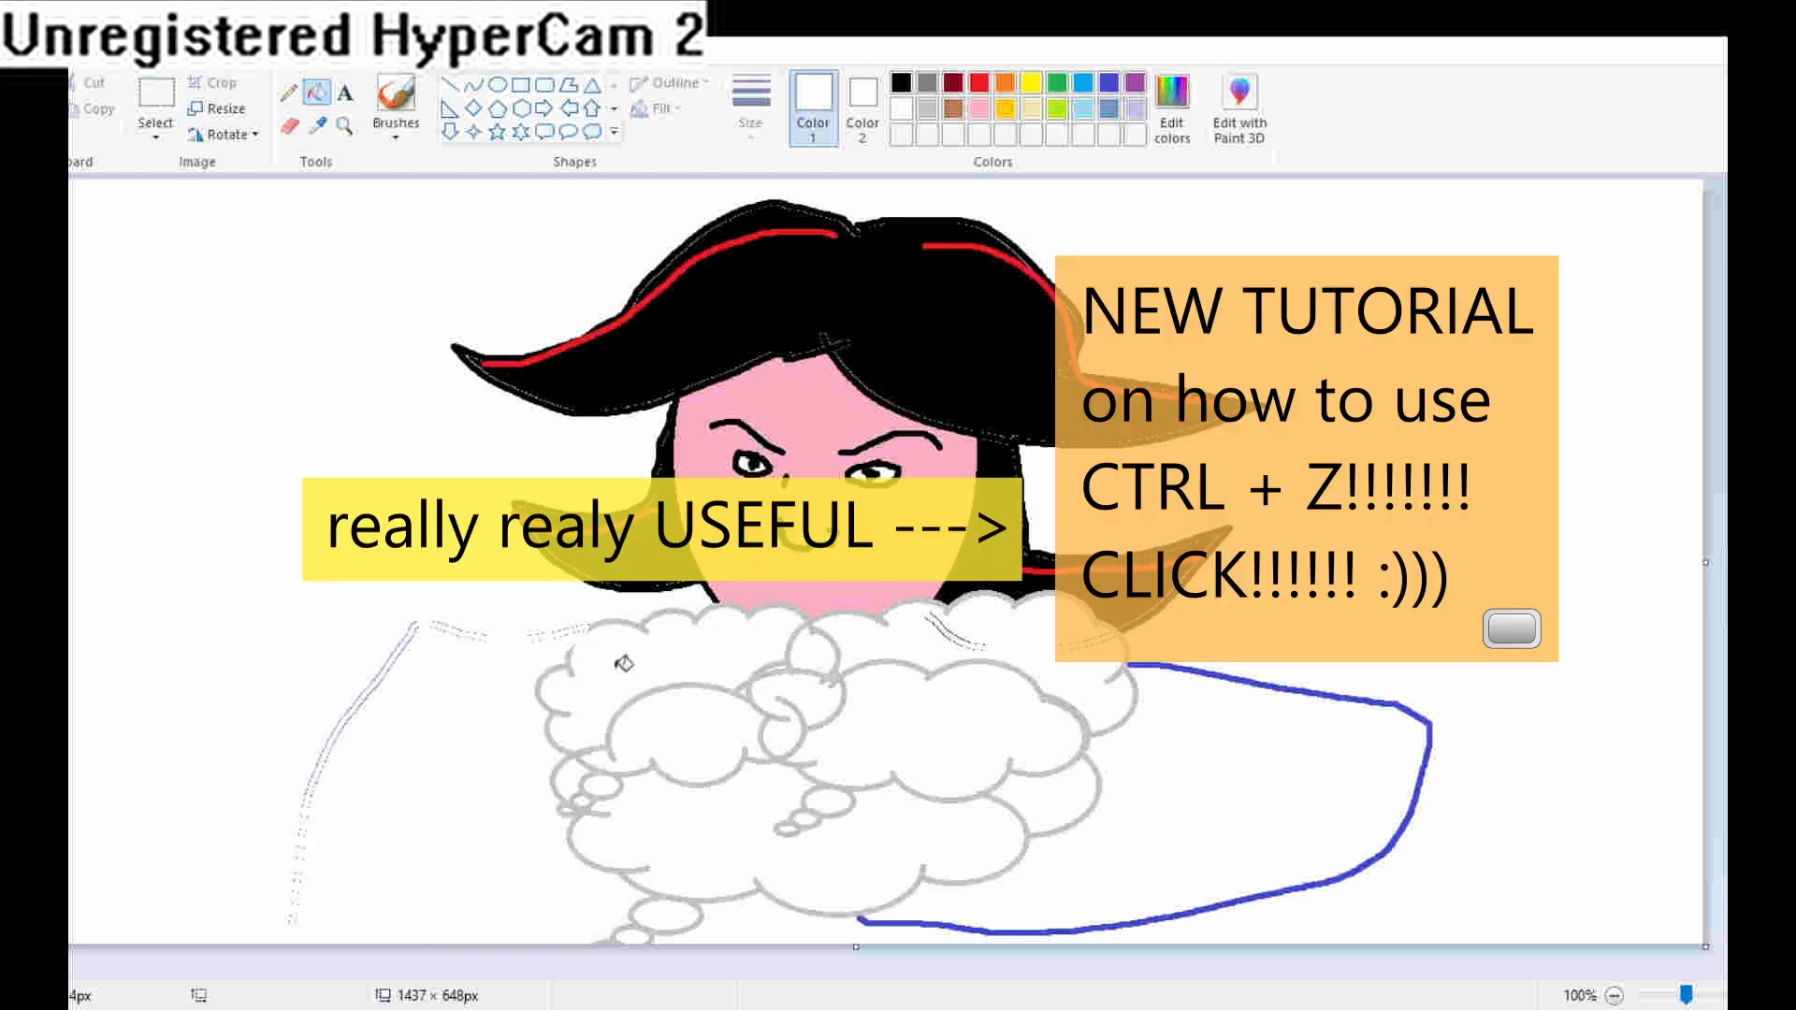
Step: Brush an indigo outline of the left shoulder from the collar's upper left edge down to the canvas bottom
left_click(399, 105)
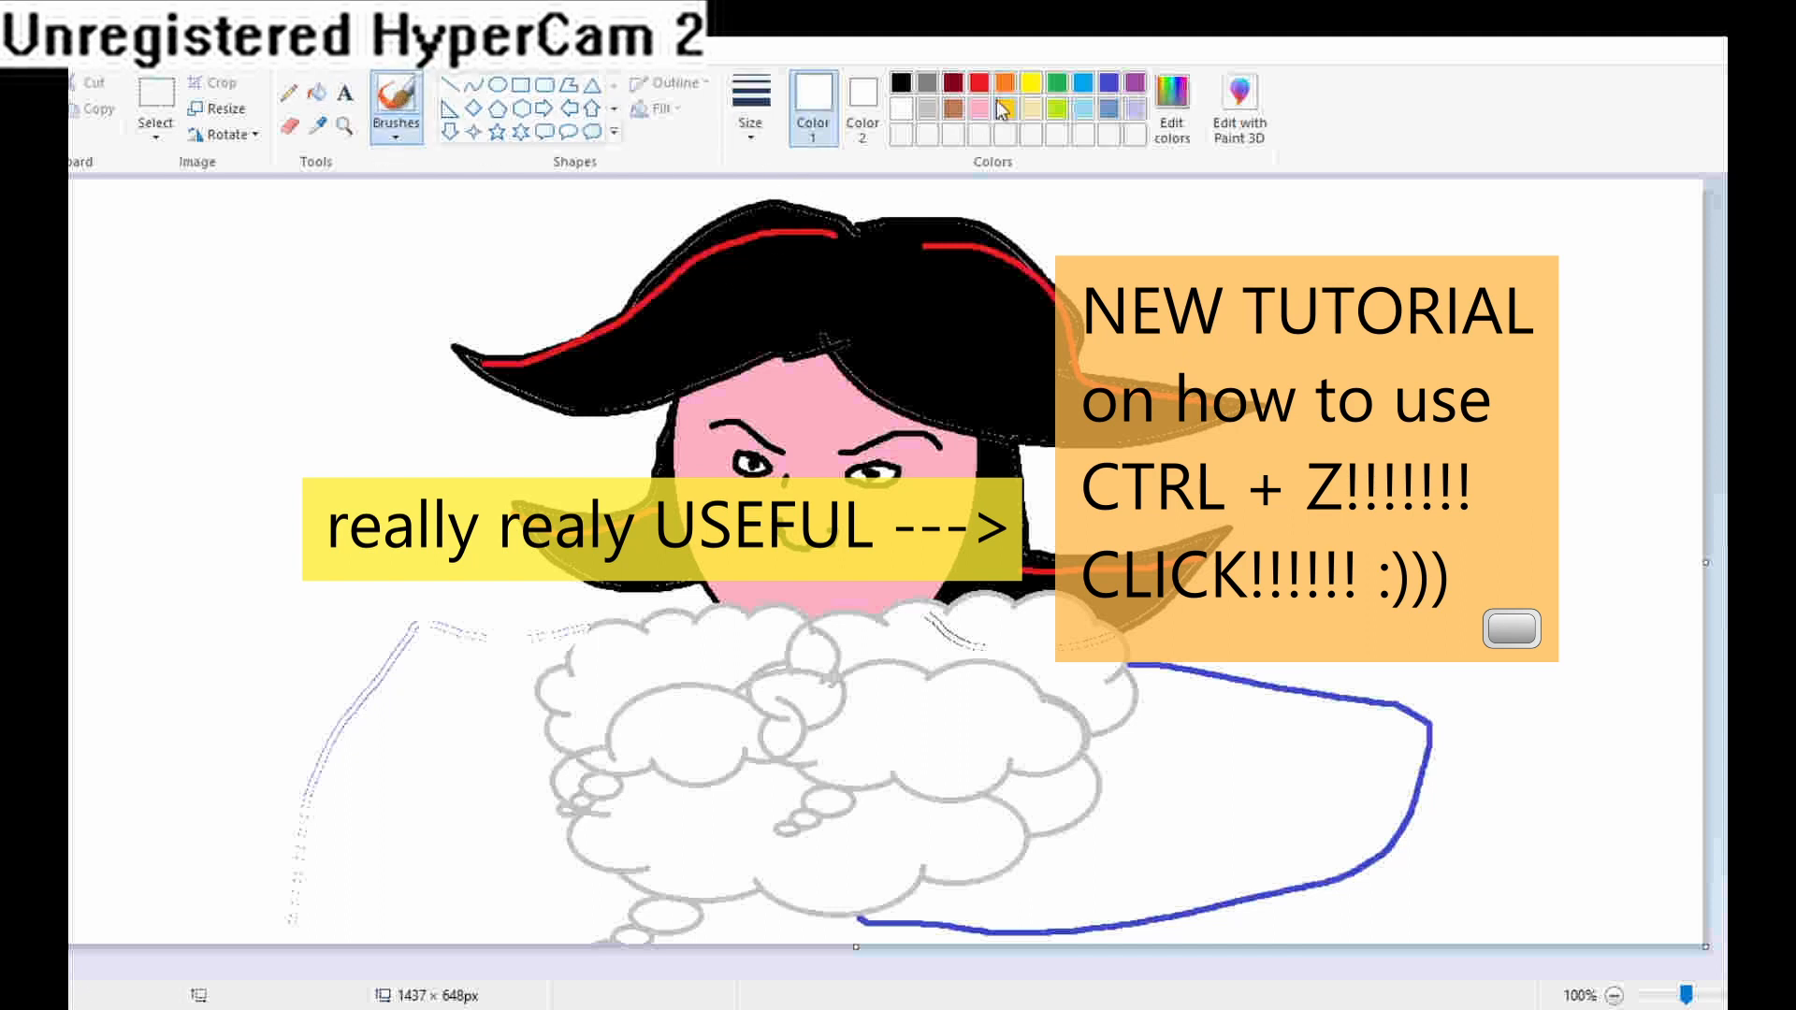
left_click(1111, 84)
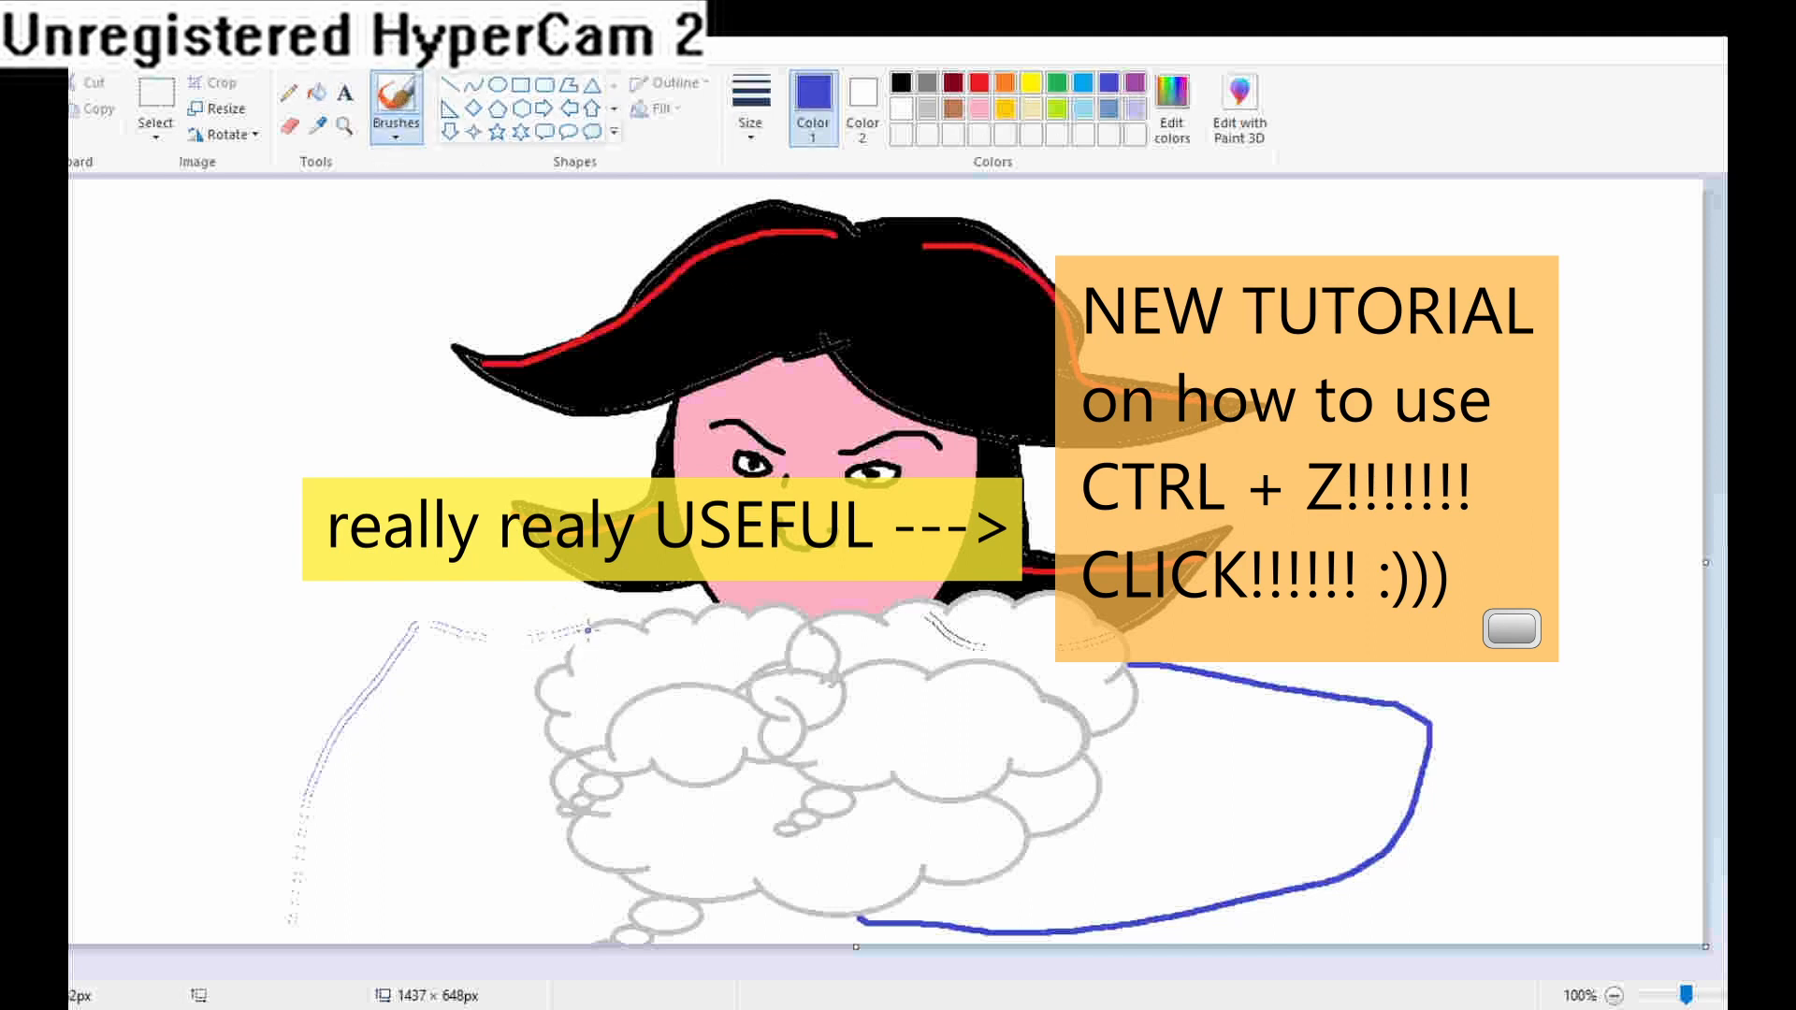
mouse_move(588, 628)
left_mouse_down()
mouse_move(521, 645)
mouse_move(424, 627)
mouse_move(292, 805)
mouse_move(293, 903)
left_mouse_up()
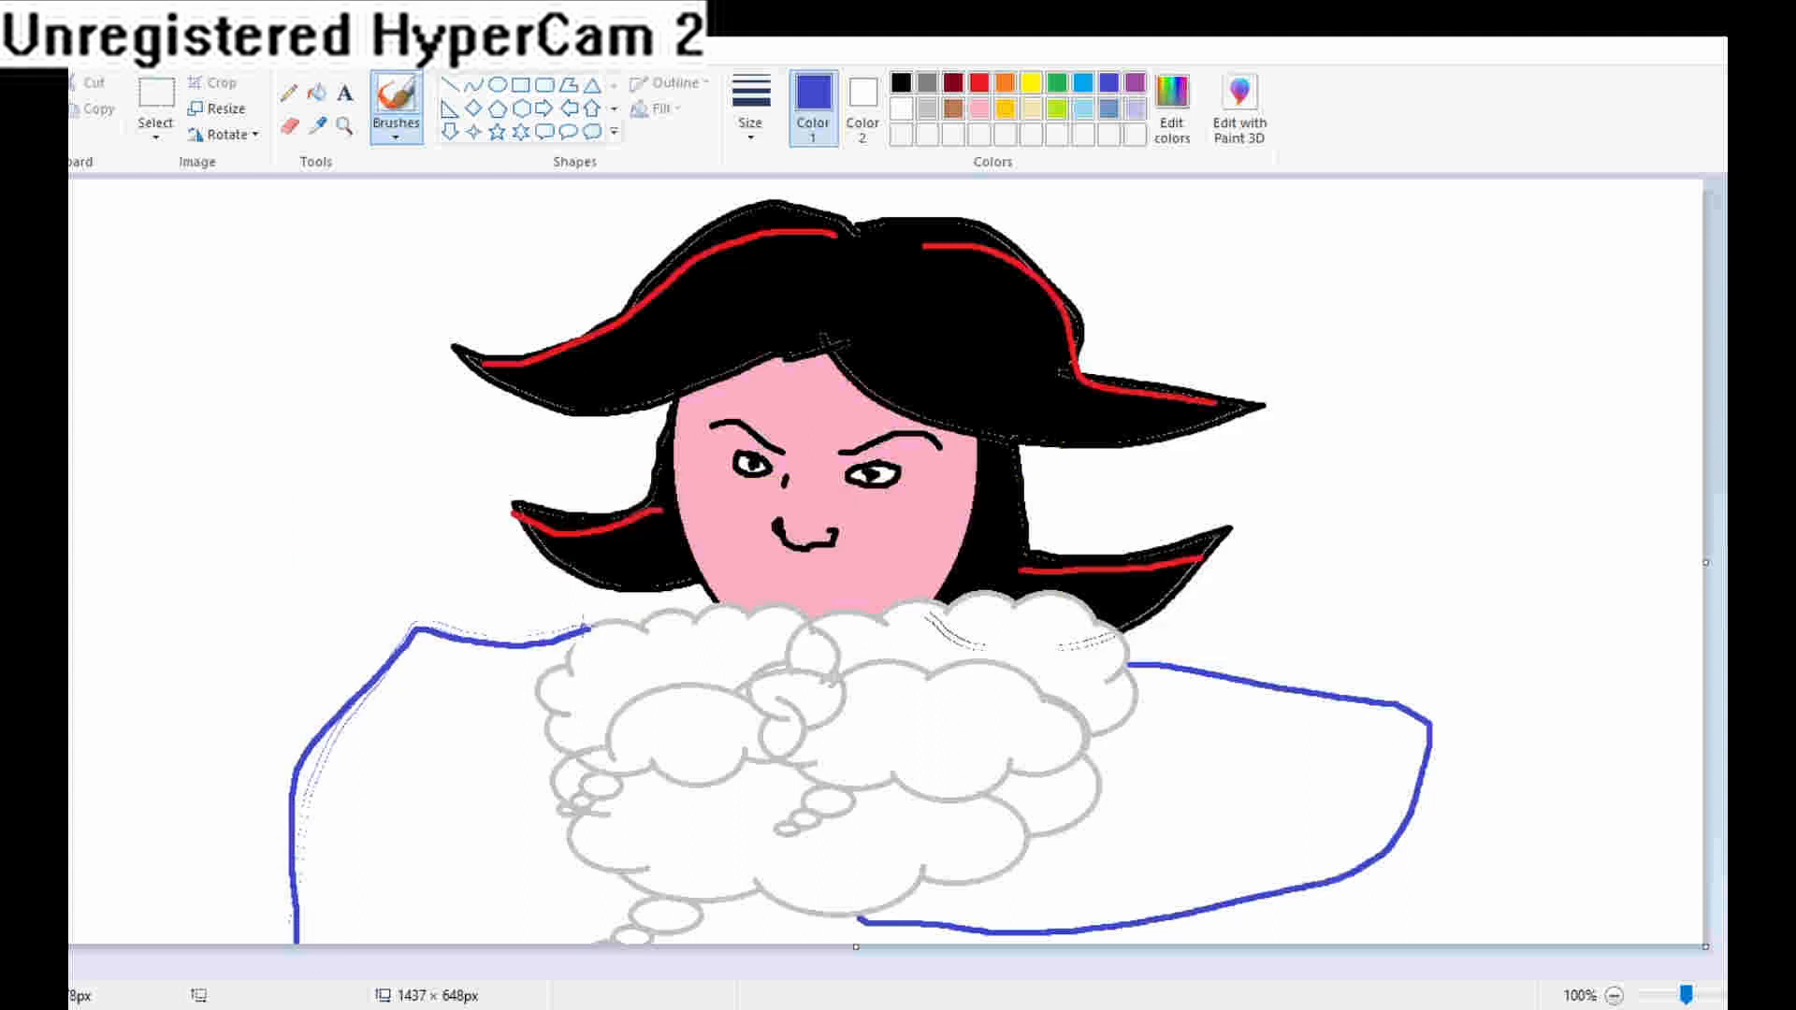
Step: Fill both outlined shoulders beside the cloud collar with indigo
left_click(316, 92)
left_click(436, 765)
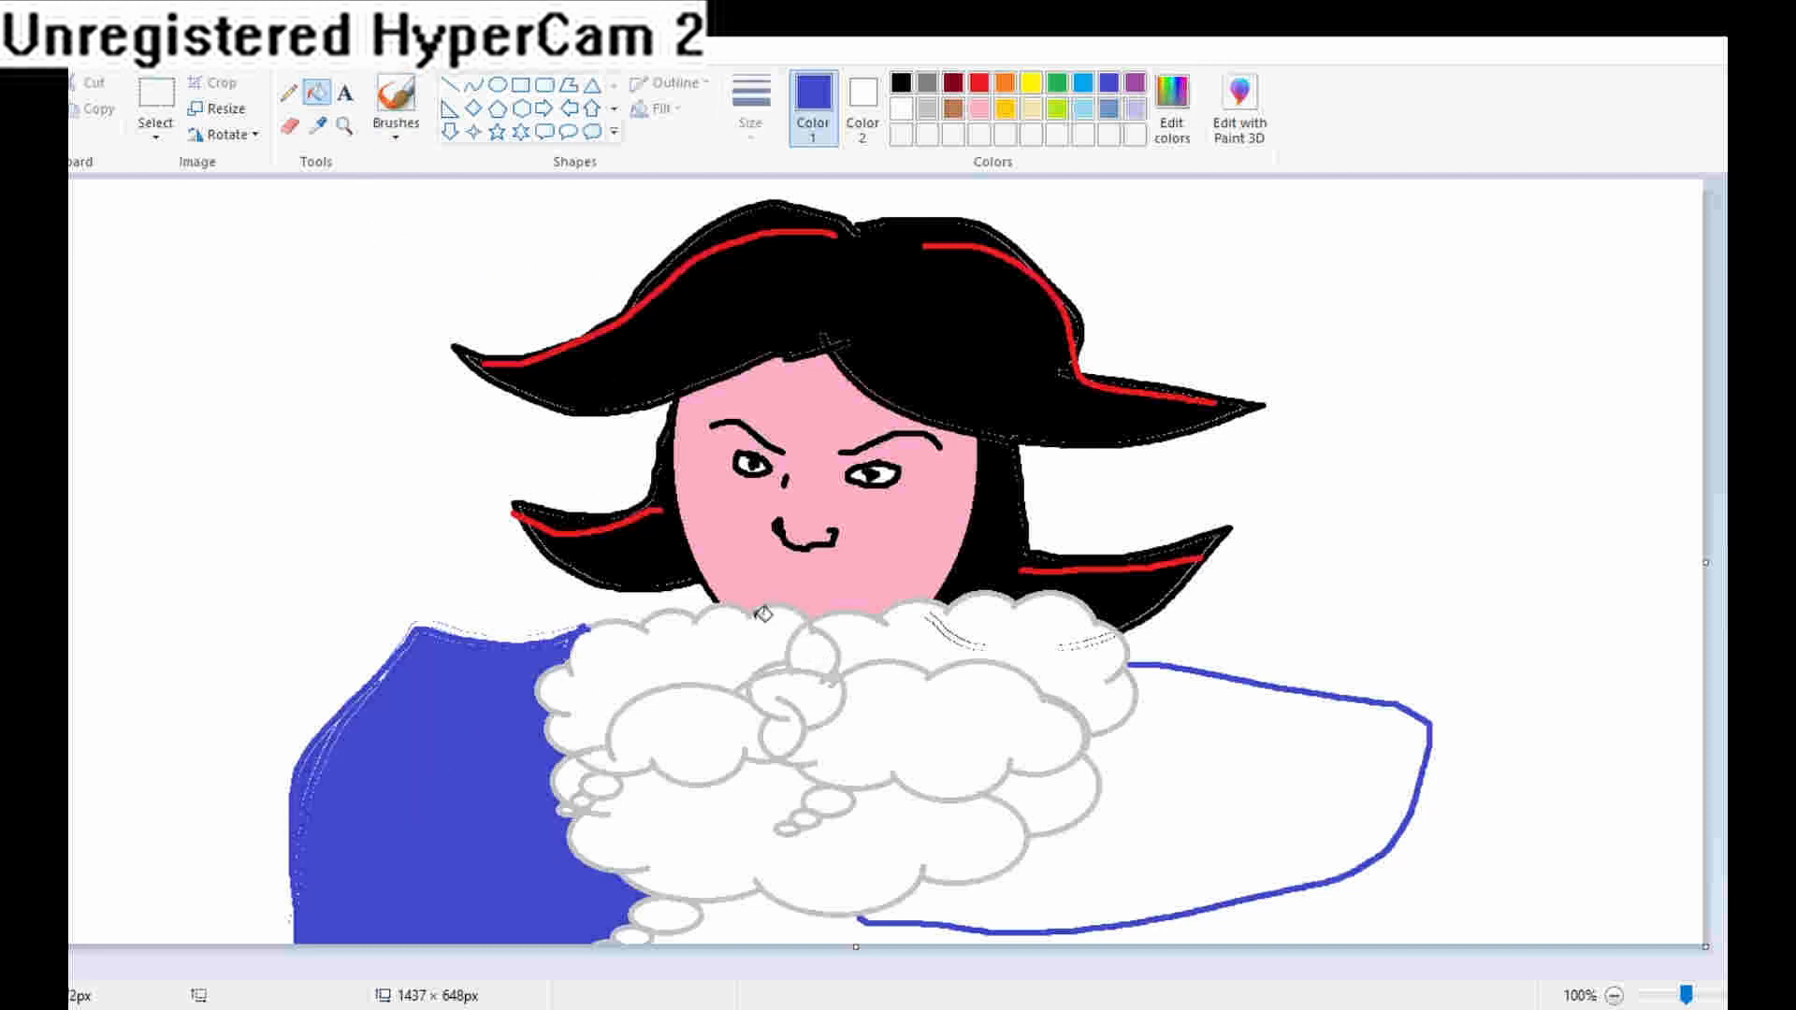
left_click(1294, 802)
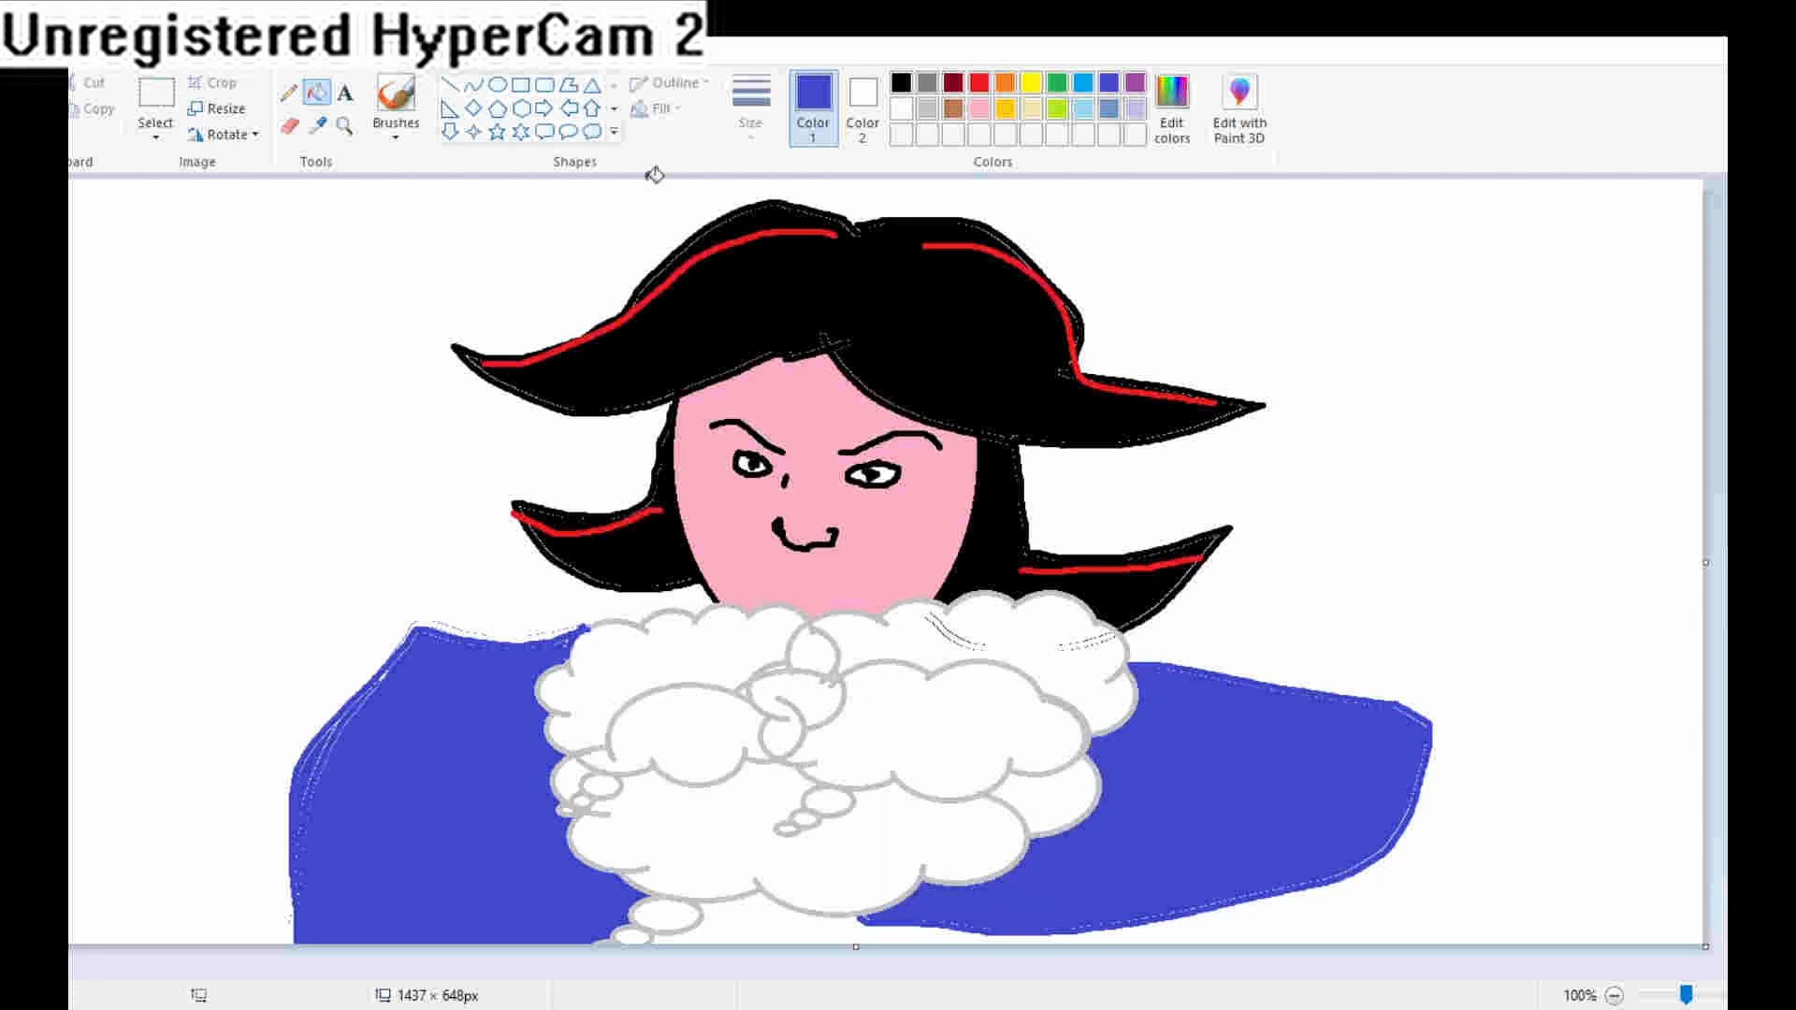
Step: Draw a flat black lightning shape about 106 × 11 px as the mouth below the nose, and brush short upturned corners onto both ends
left_click(395, 98)
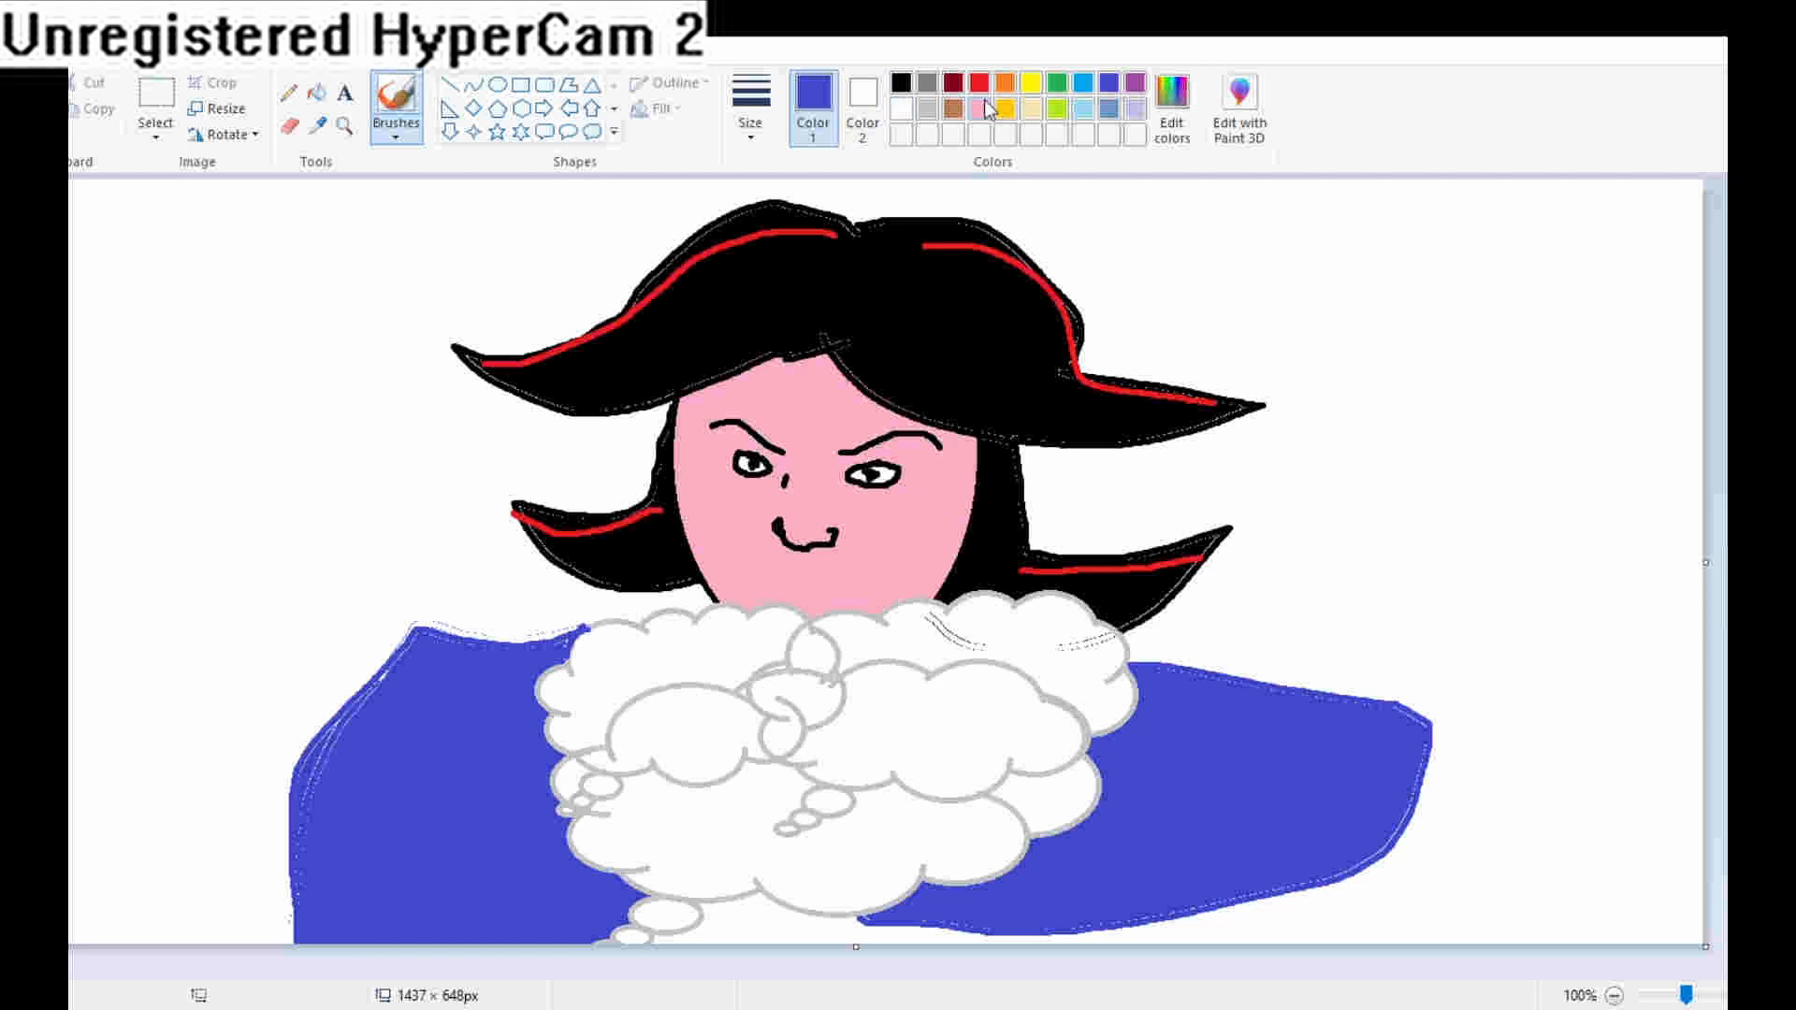
left_click(901, 83)
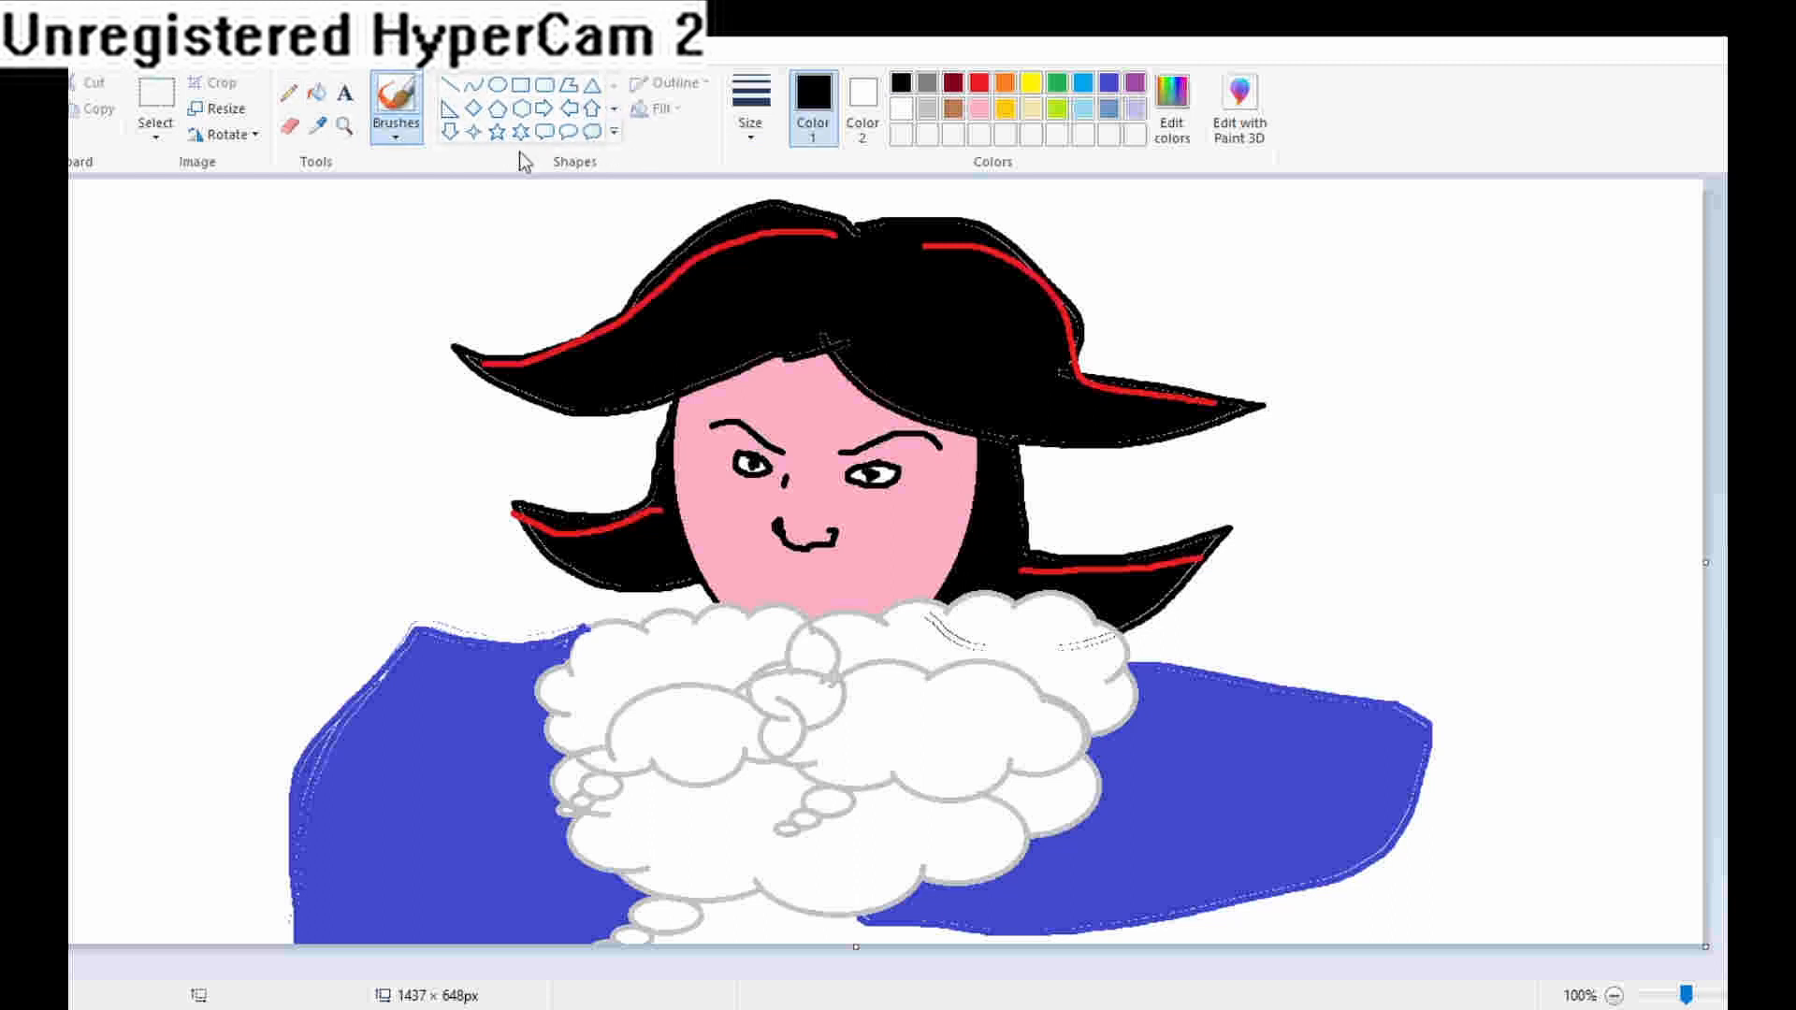
left_click(473, 159)
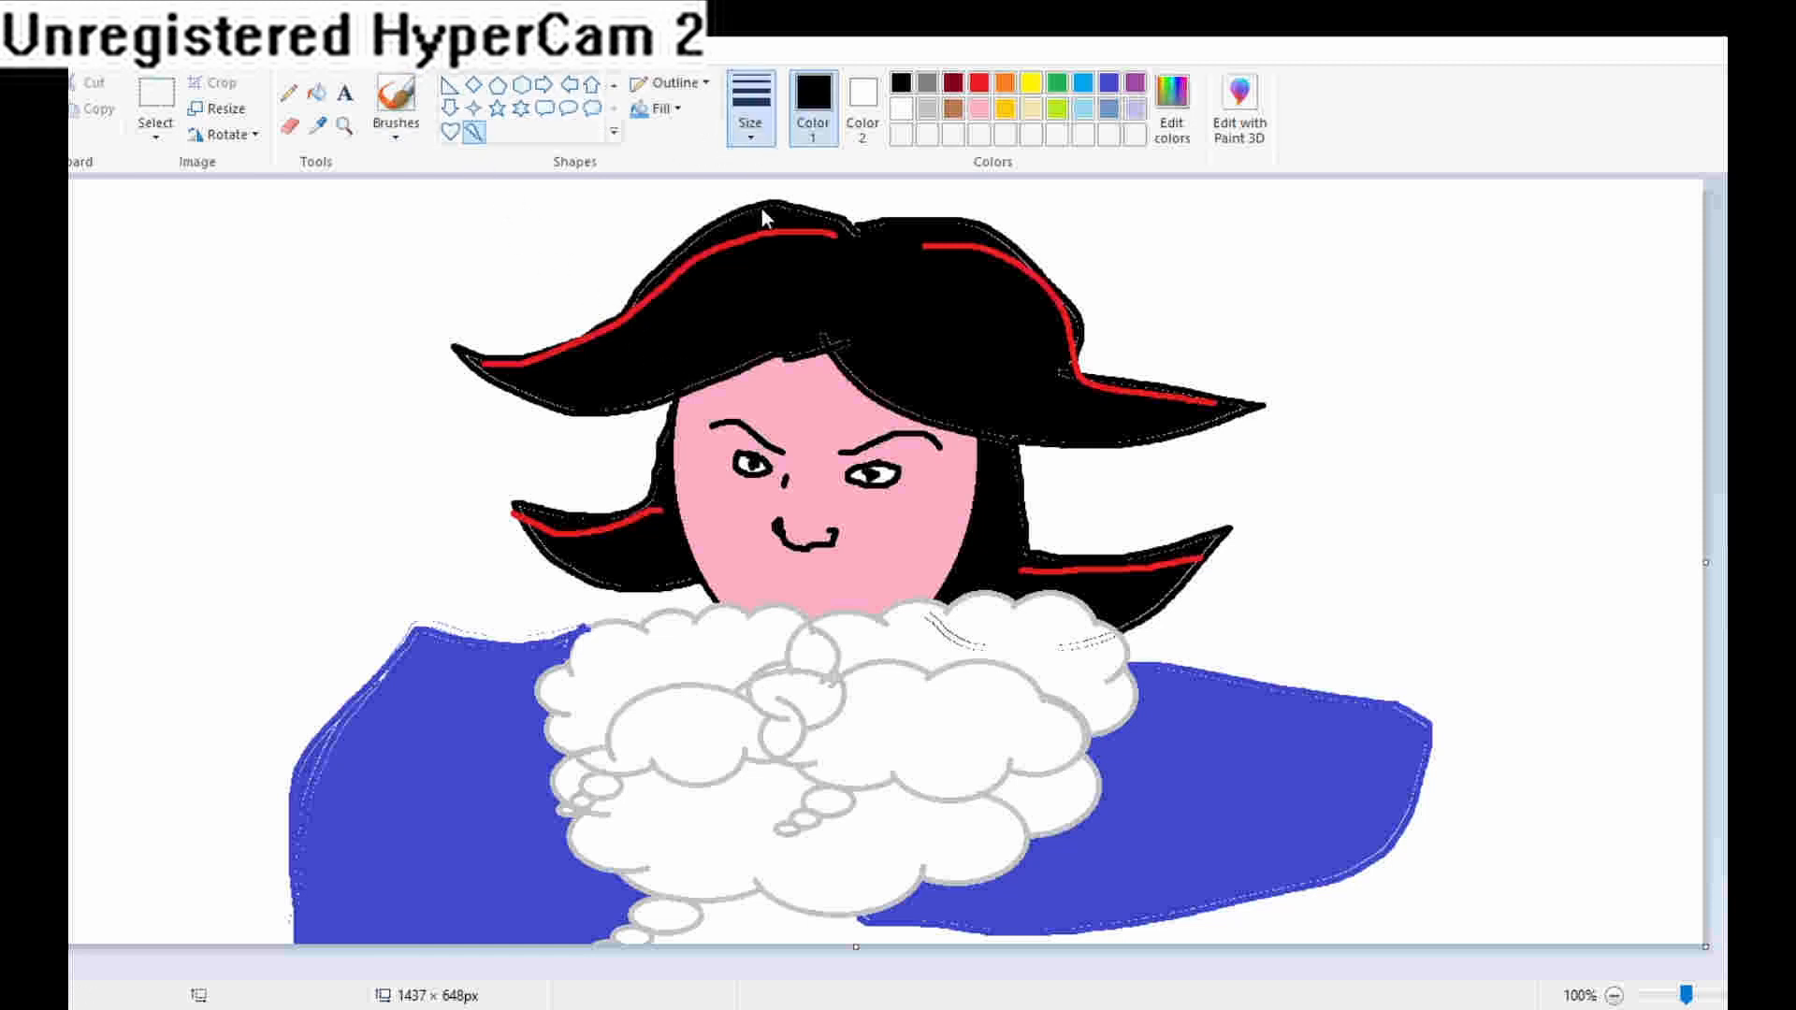
left_click_drag(749, 568, 874, 579)
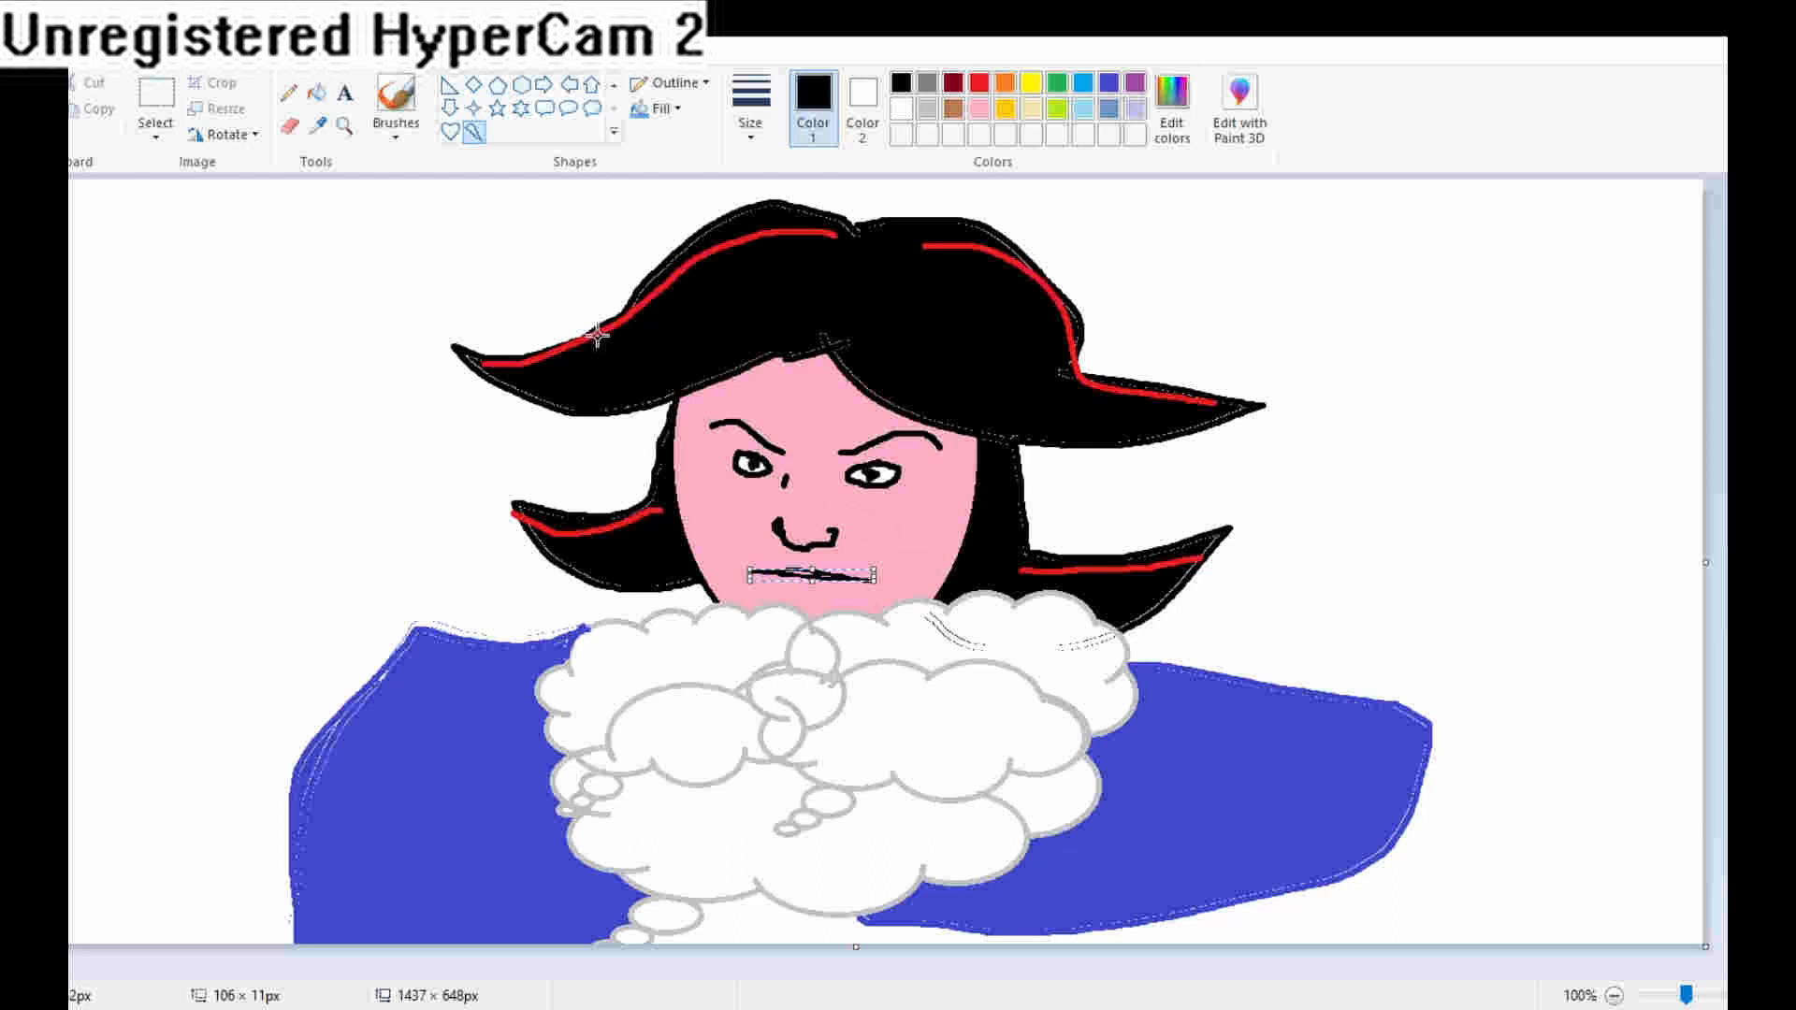
left_click(396, 95)
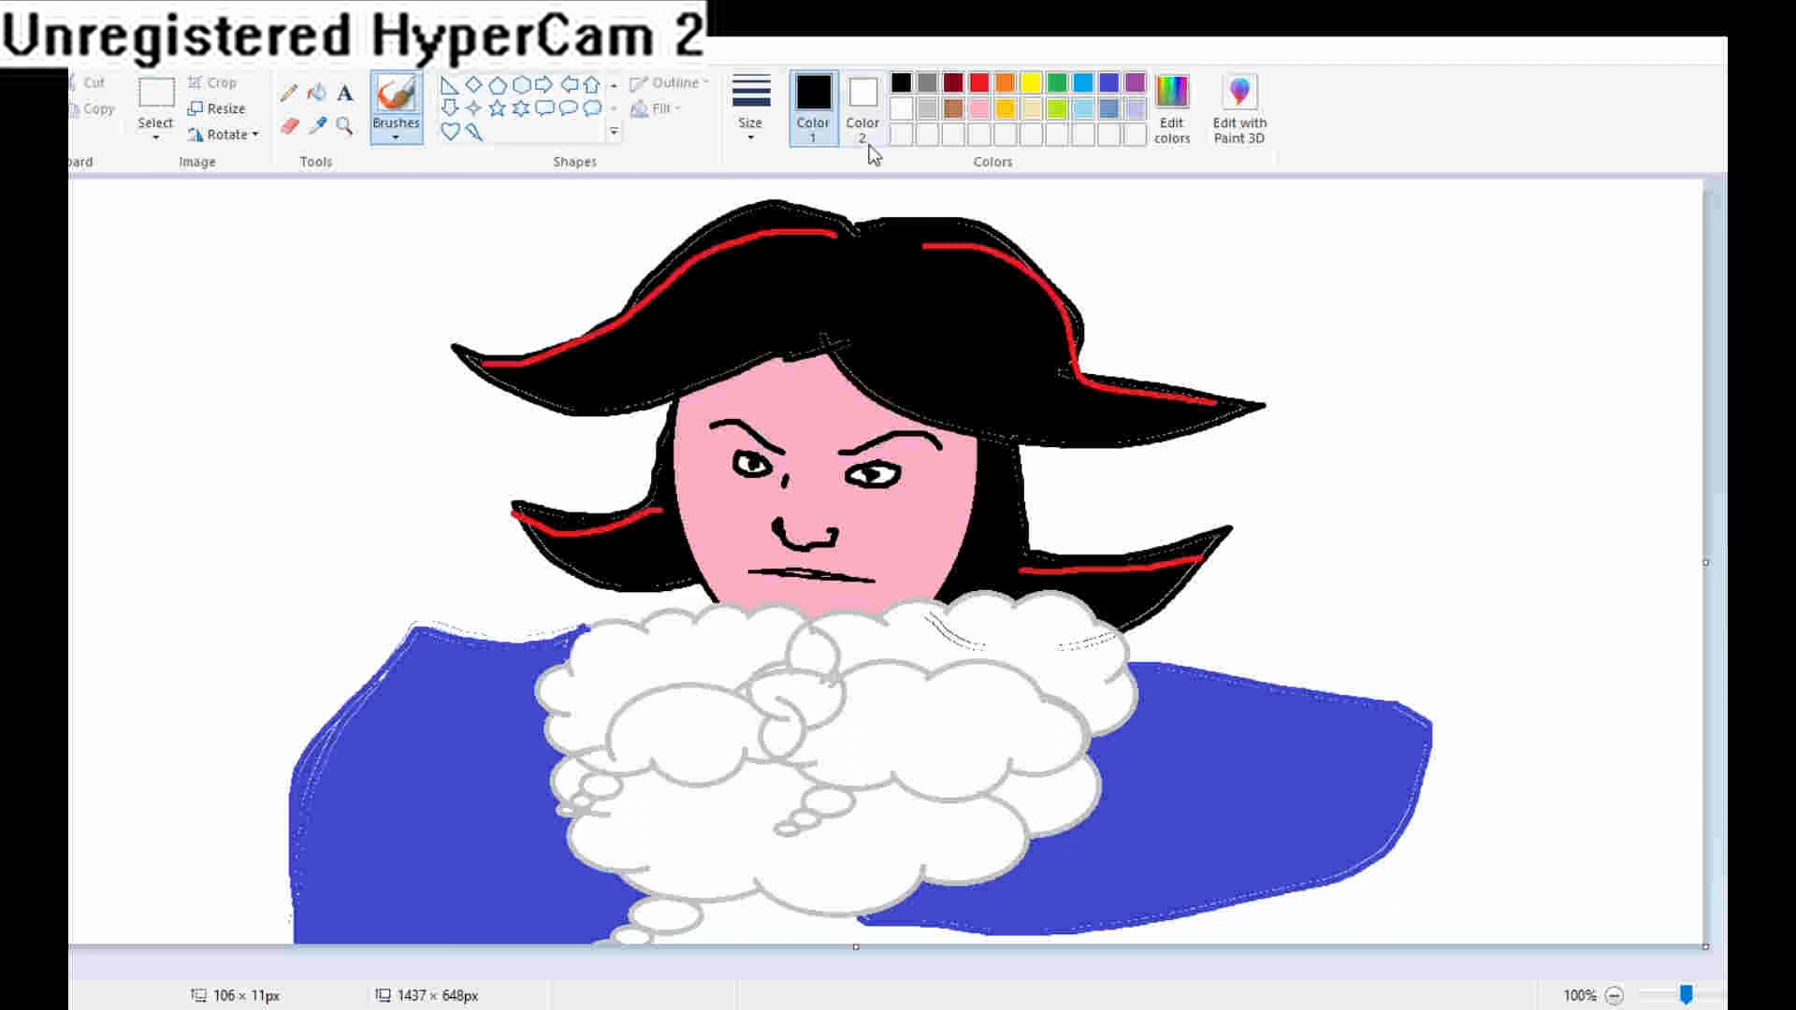
left_click_drag(751, 571, 734, 561)
left_click_drag(870, 579, 877, 579)
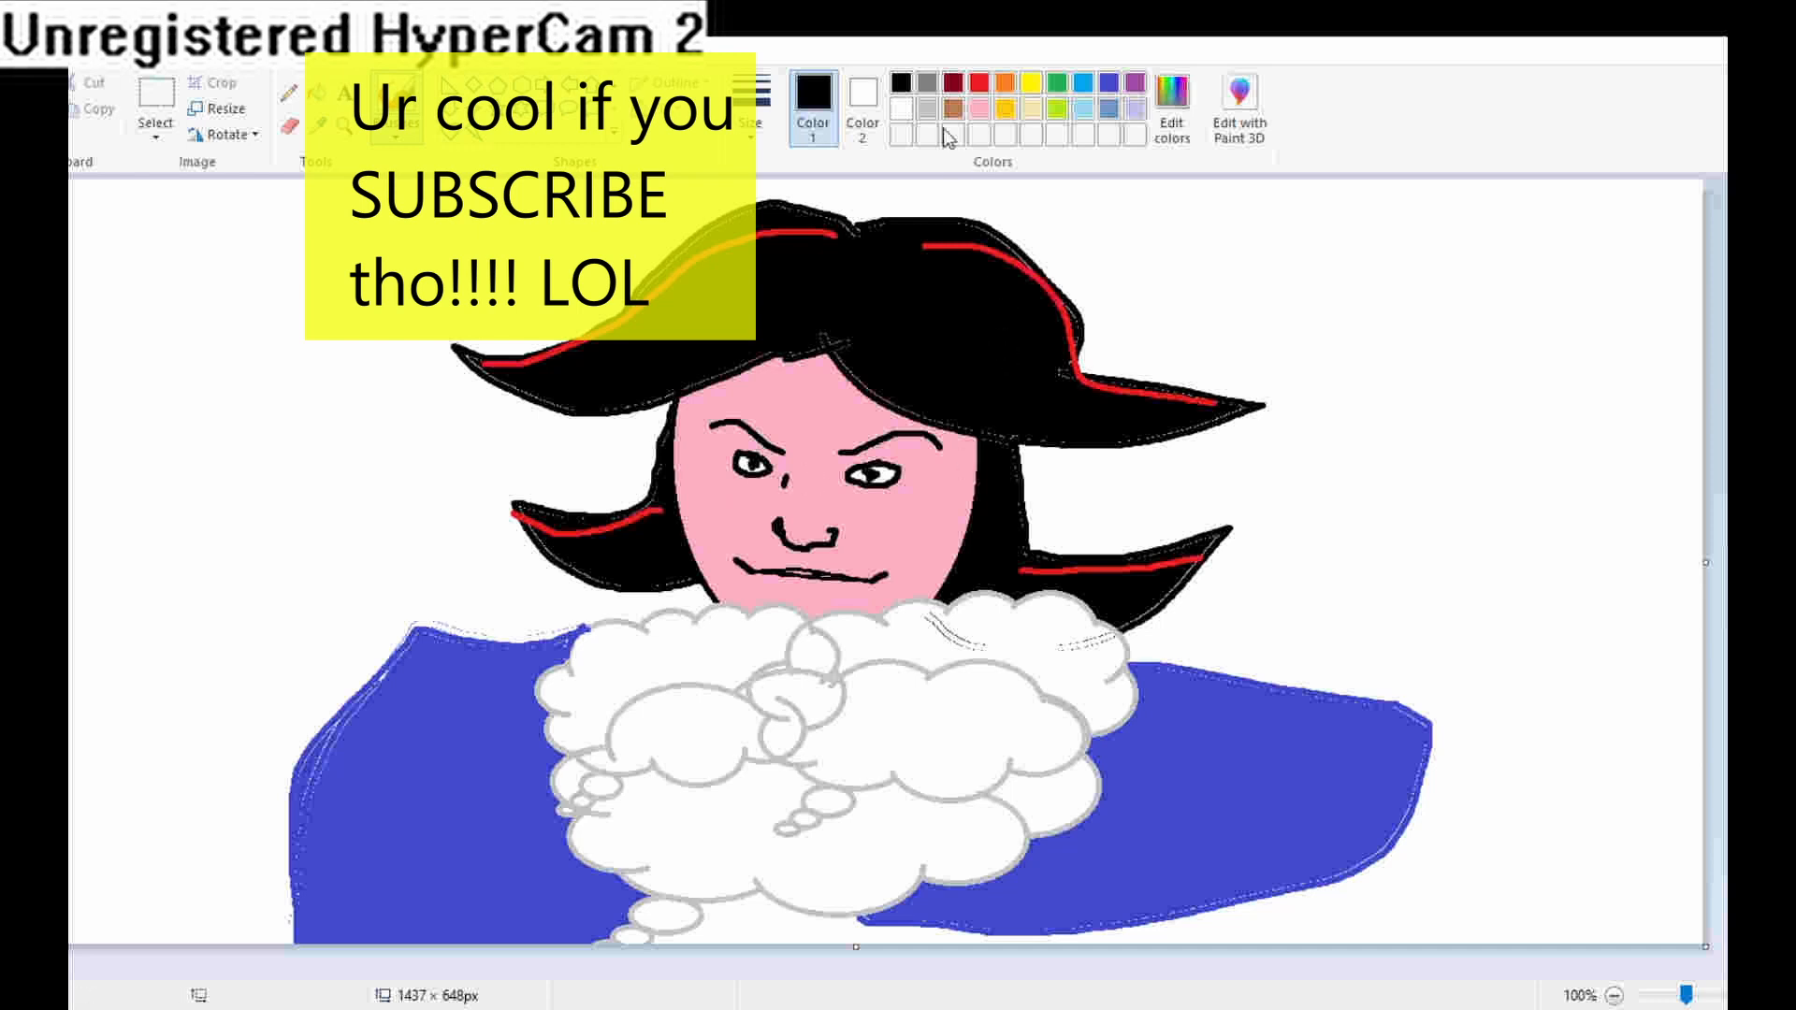
Step: Dab turquoise blue onto the irises of both eyes with the brush
left_click(1085, 109)
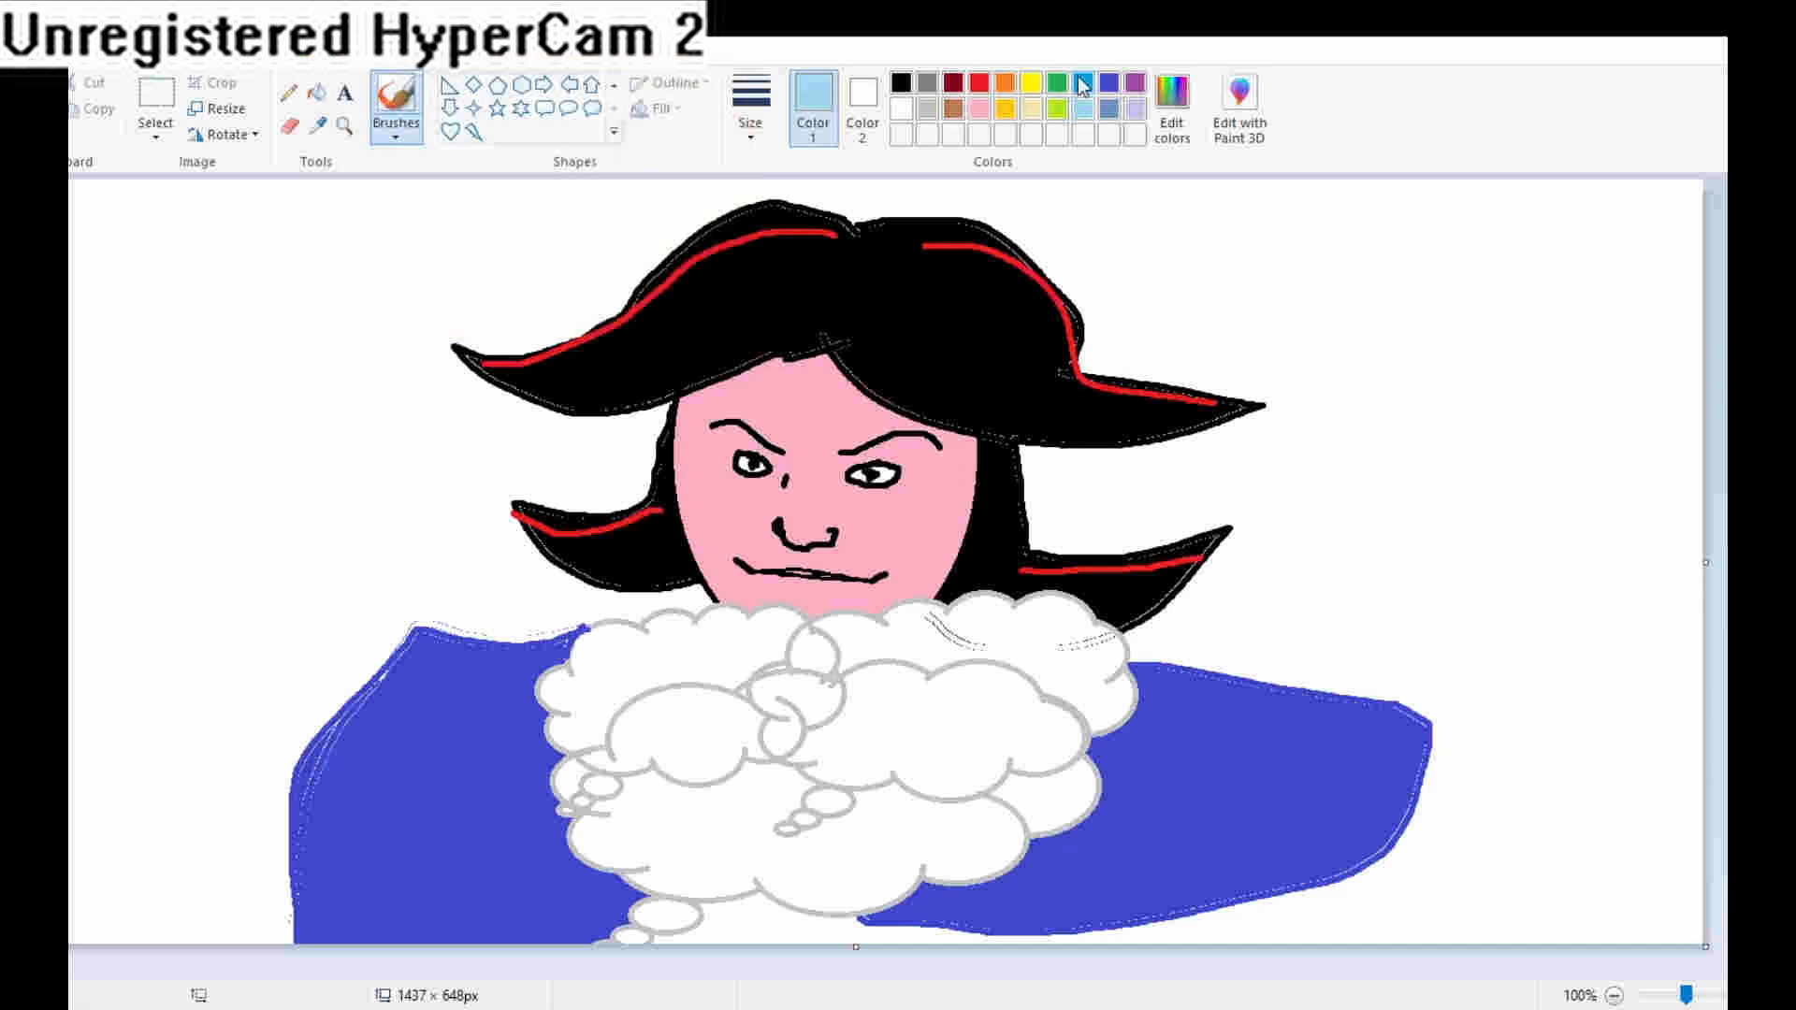
left_click(1082, 84)
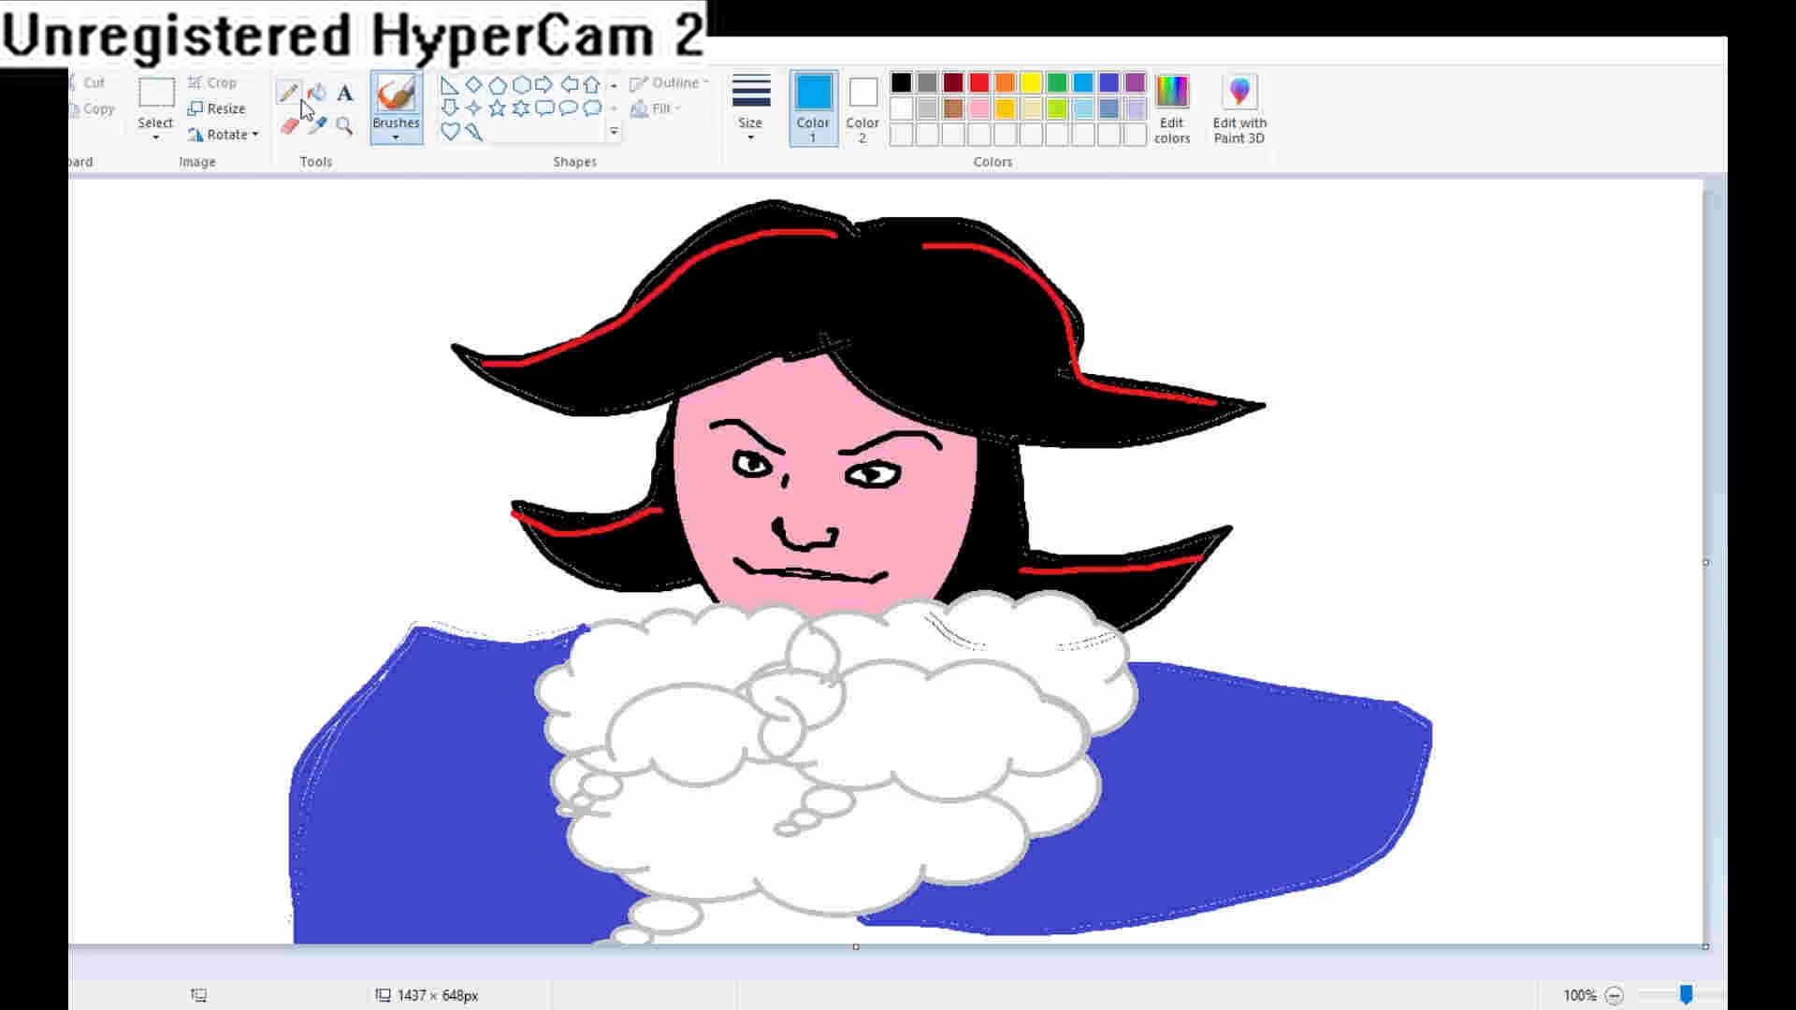
left_click(749, 462)
left_click(865, 475)
Step: Brush a small gold zigzag crown outline on the upper left edge of the hair
left_click(928, 84)
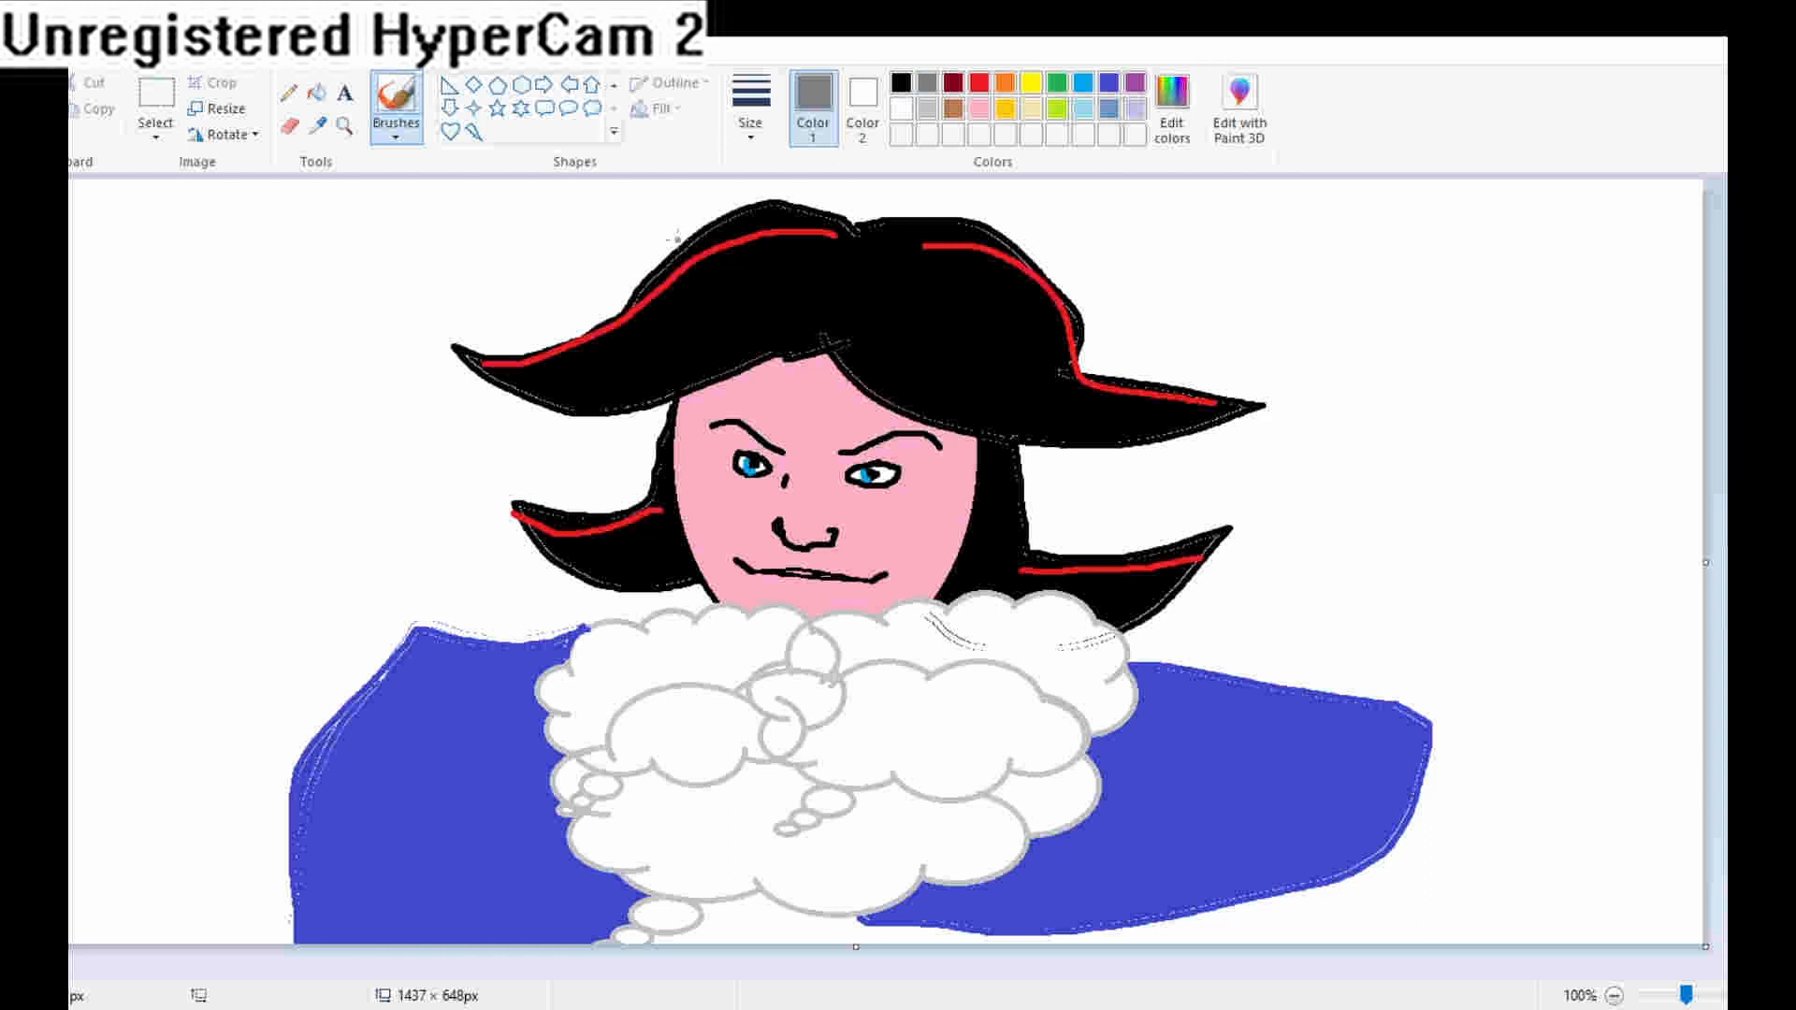
left_click(1004, 110)
mouse_move(652, 271)
left_mouse_down()
mouse_move(616, 236)
mouse_move(643, 240)
mouse_move(624, 190)
mouse_move(670, 218)
mouse_move(668, 199)
mouse_move(698, 234)
mouse_move(658, 272)
left_mouse_up()
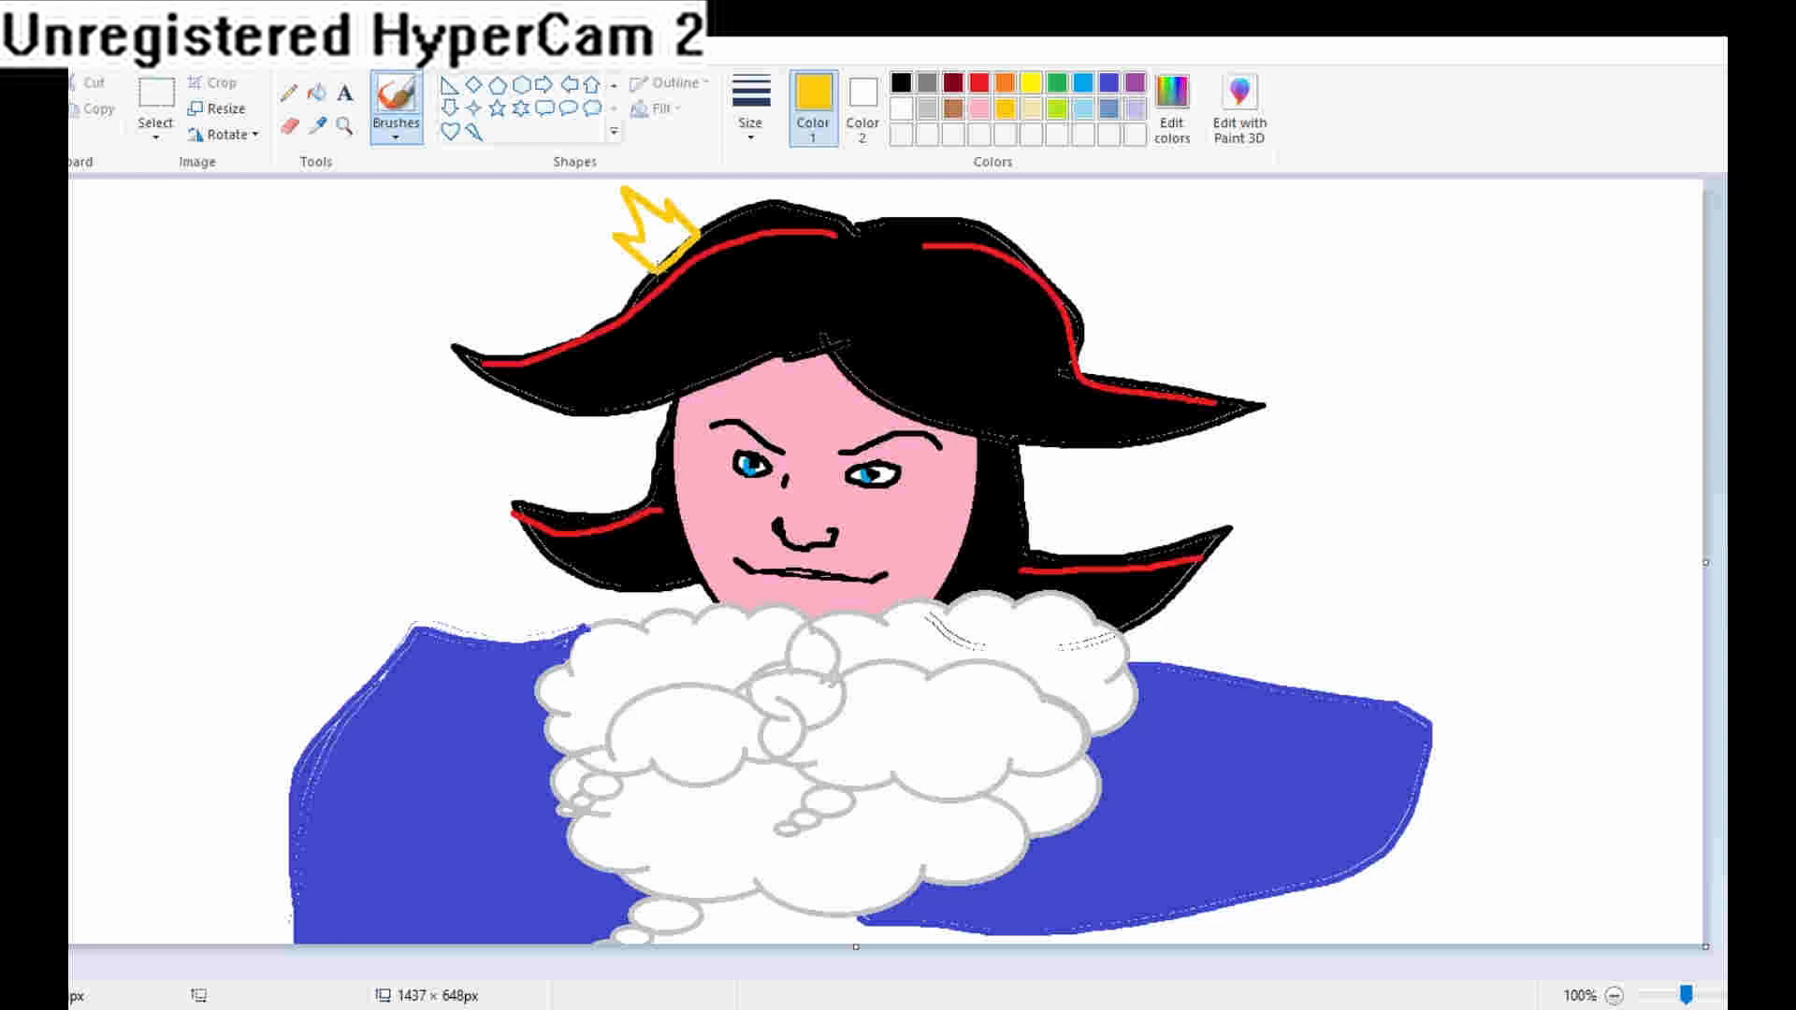
Step: Paint black over the crown's lower edge where it overlaps the hair, undoing the excess stroke
left_click(900, 83)
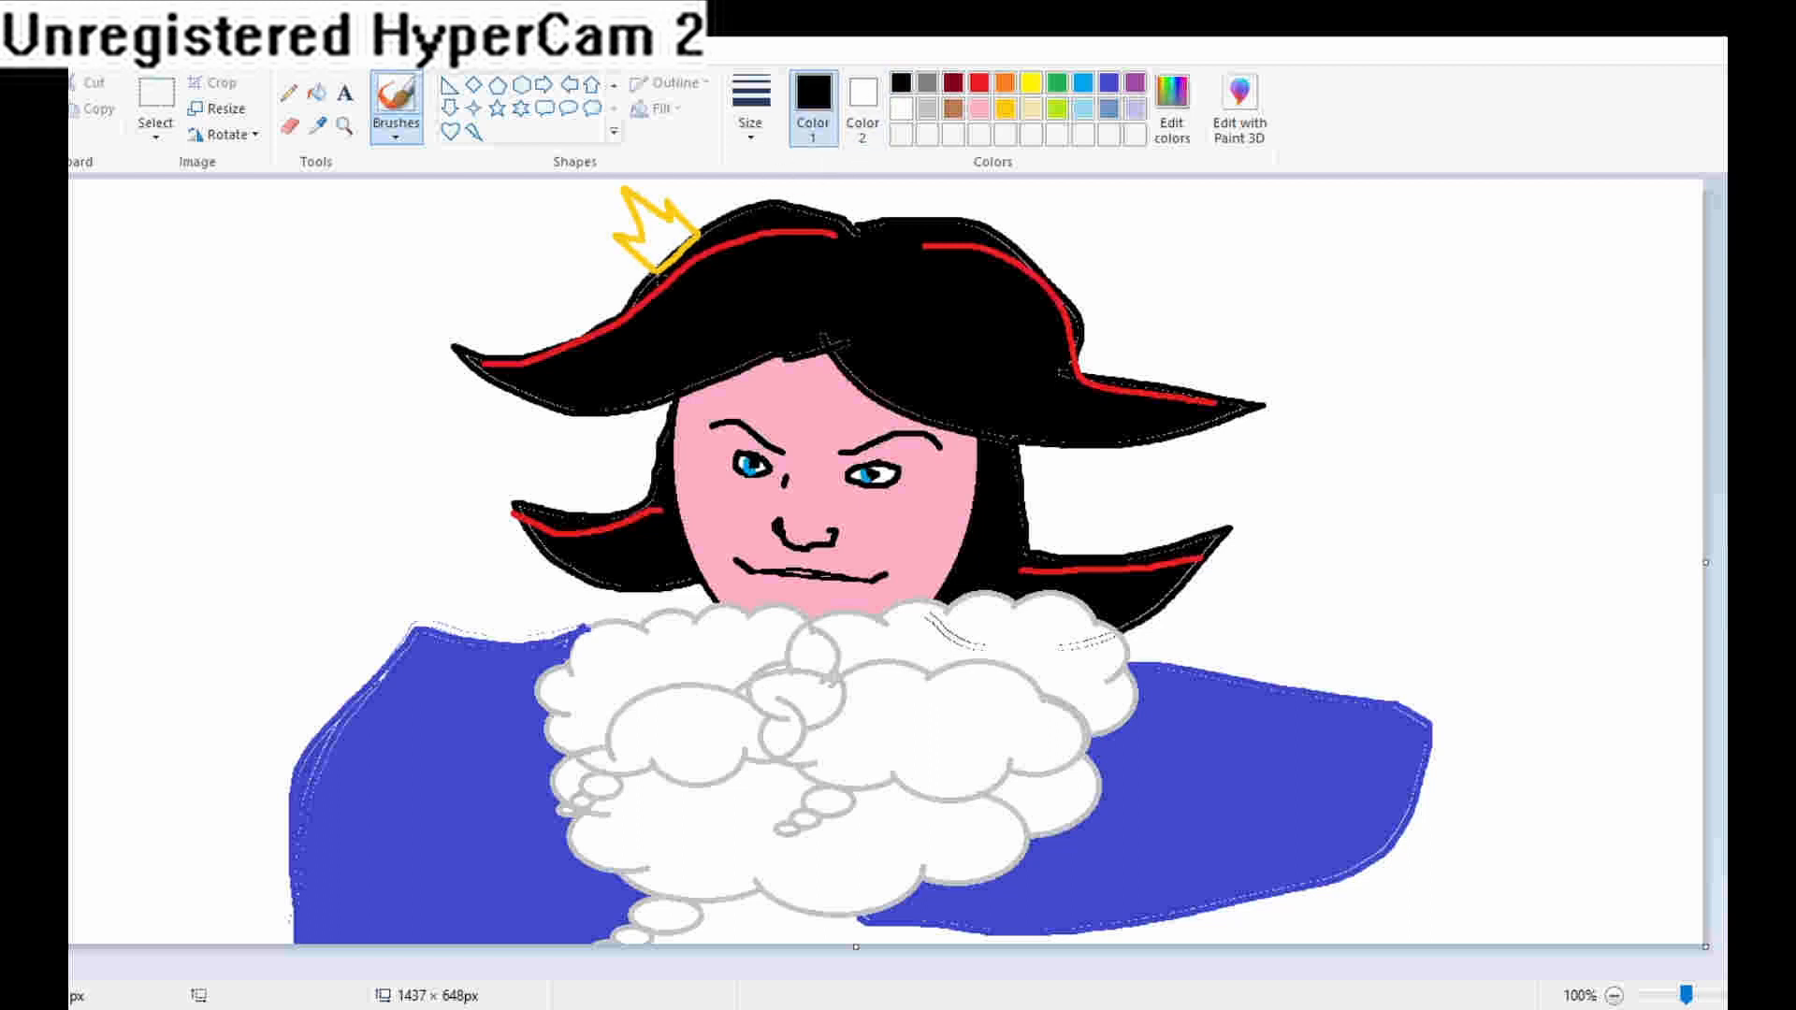
mouse_move(669, 262)
left_mouse_down()
mouse_move(707, 224)
mouse_move(665, 255)
left_mouse_up()
key("ctrl+z")
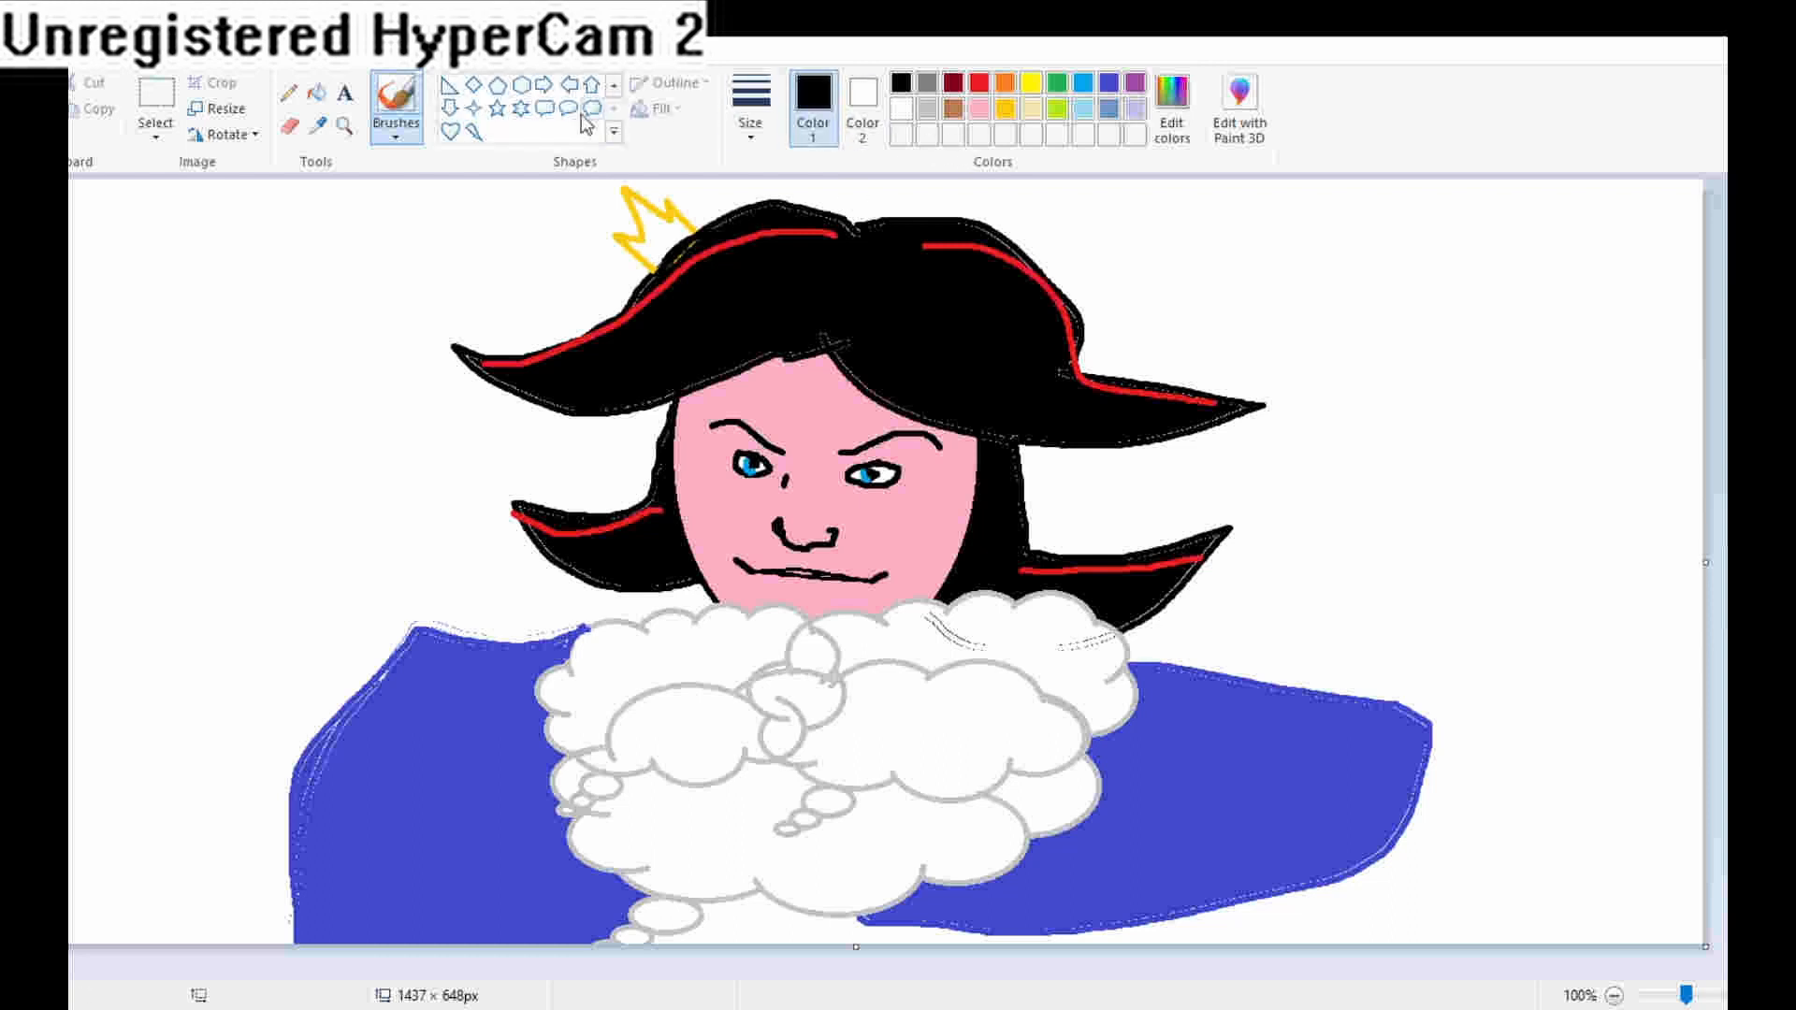
Step: Fill the inside of the gold crown outline with yellow
left_click(316, 91)
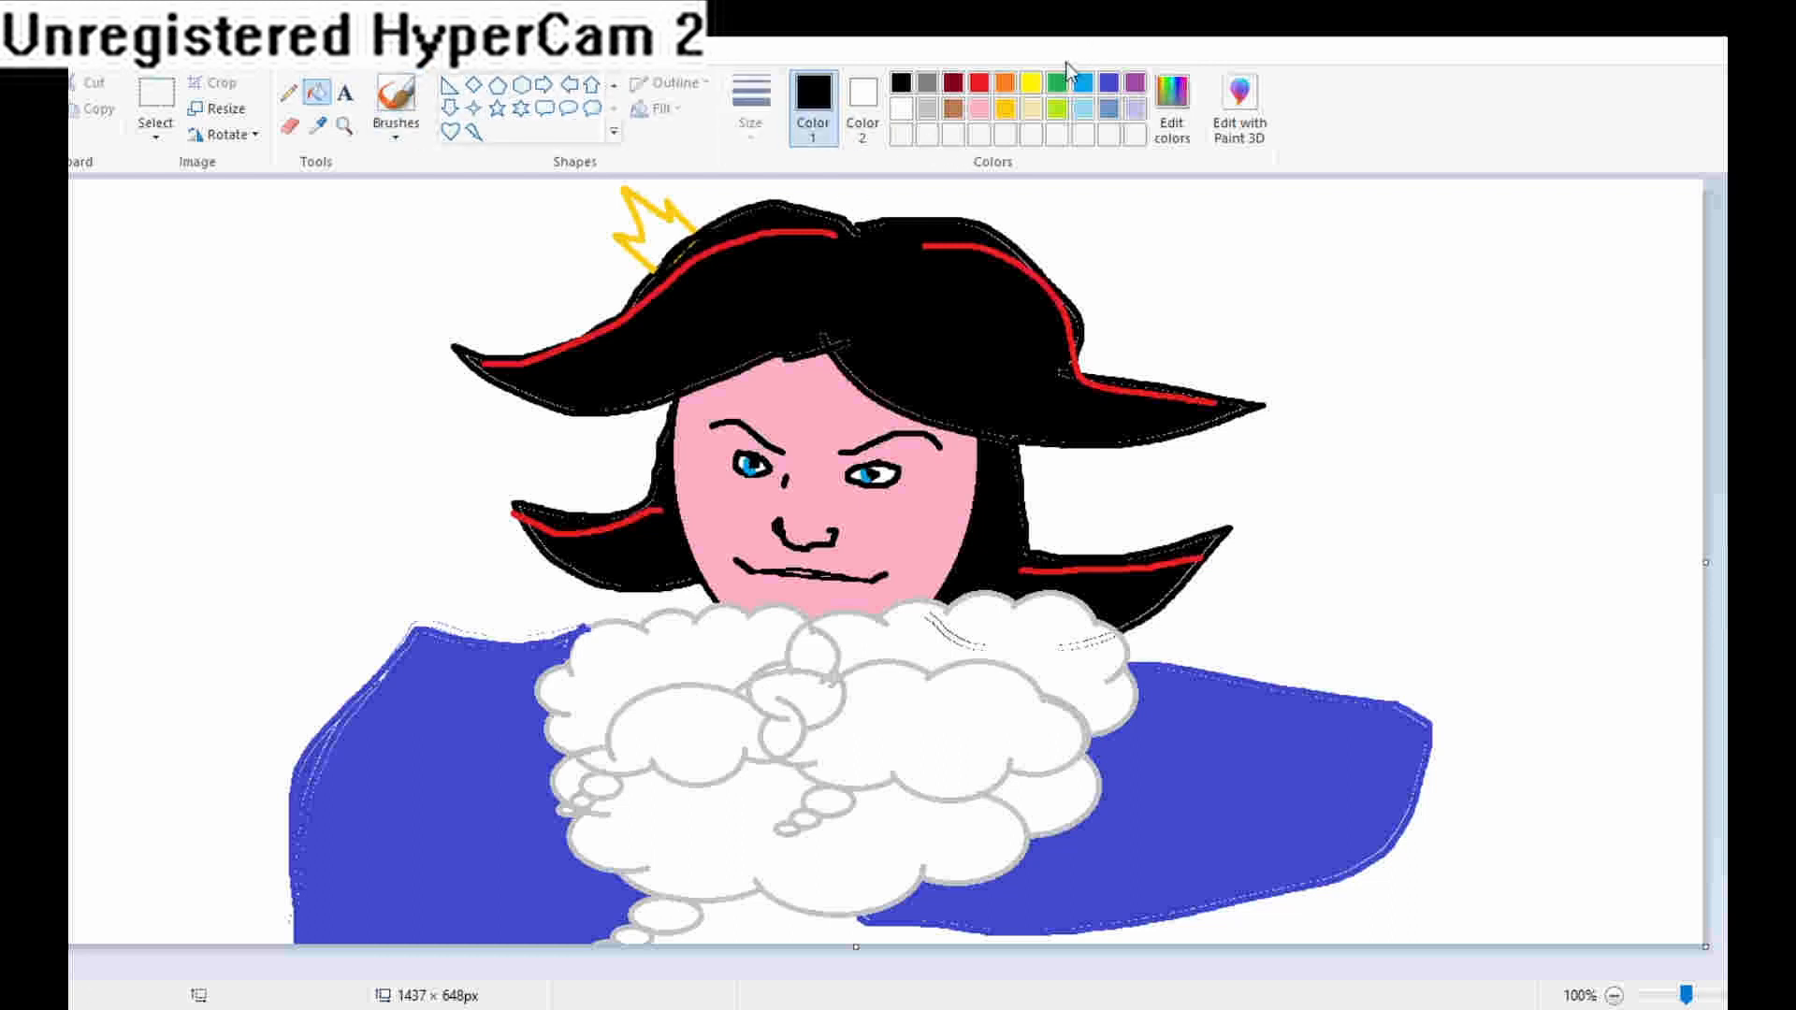
left_click(1032, 84)
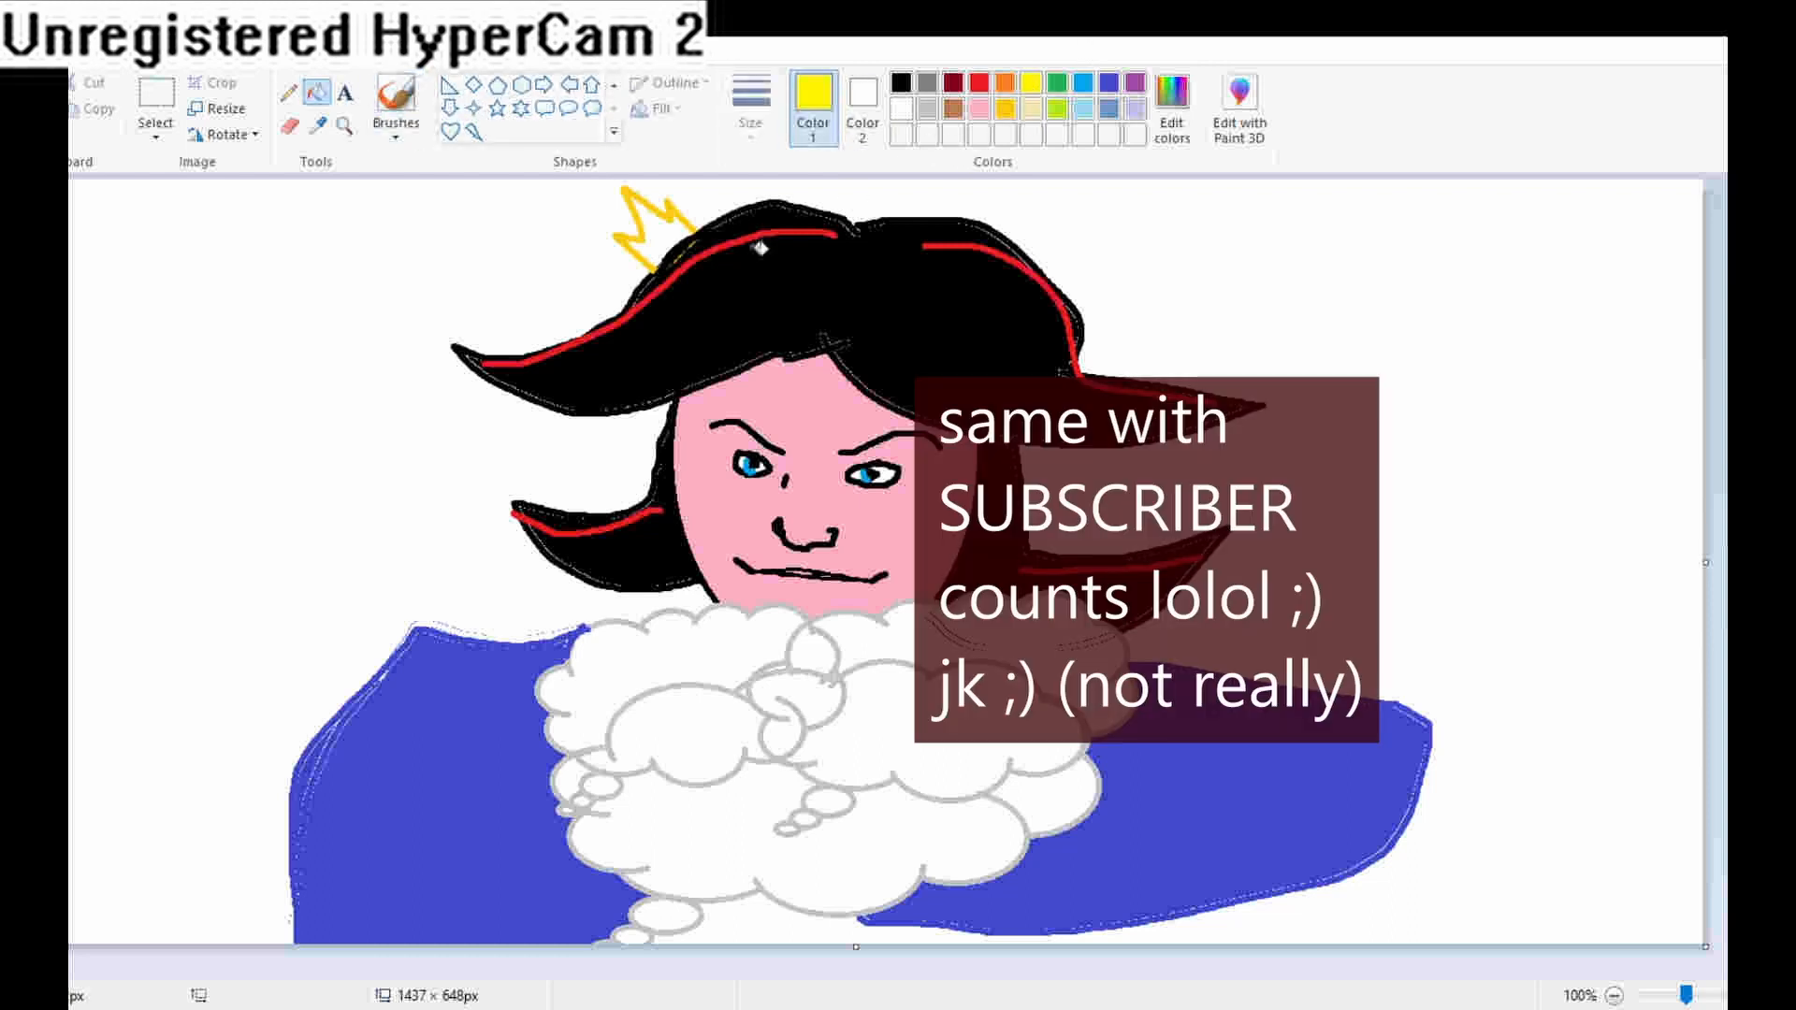
left_click(665, 230)
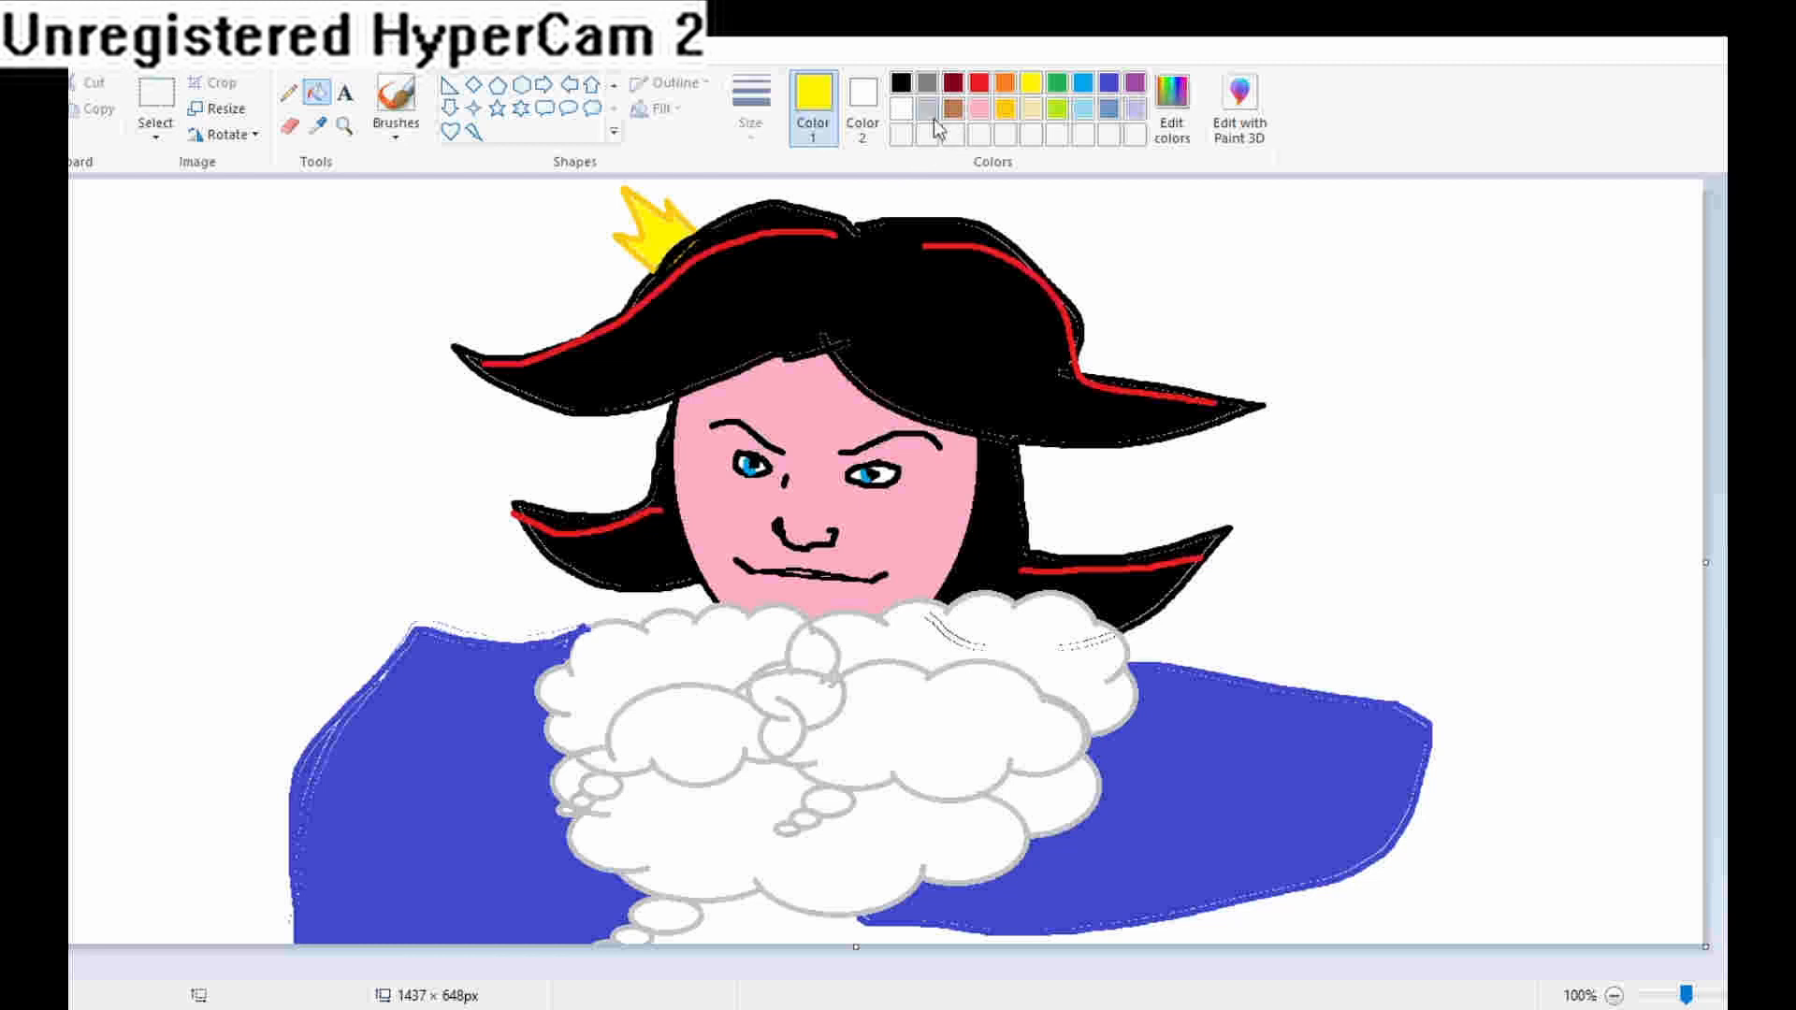
Step: Brush two indigo lines from the right shoulder's outer edge down to the canvas bottom and fill the strip between them with indigo
left_click(1004, 108)
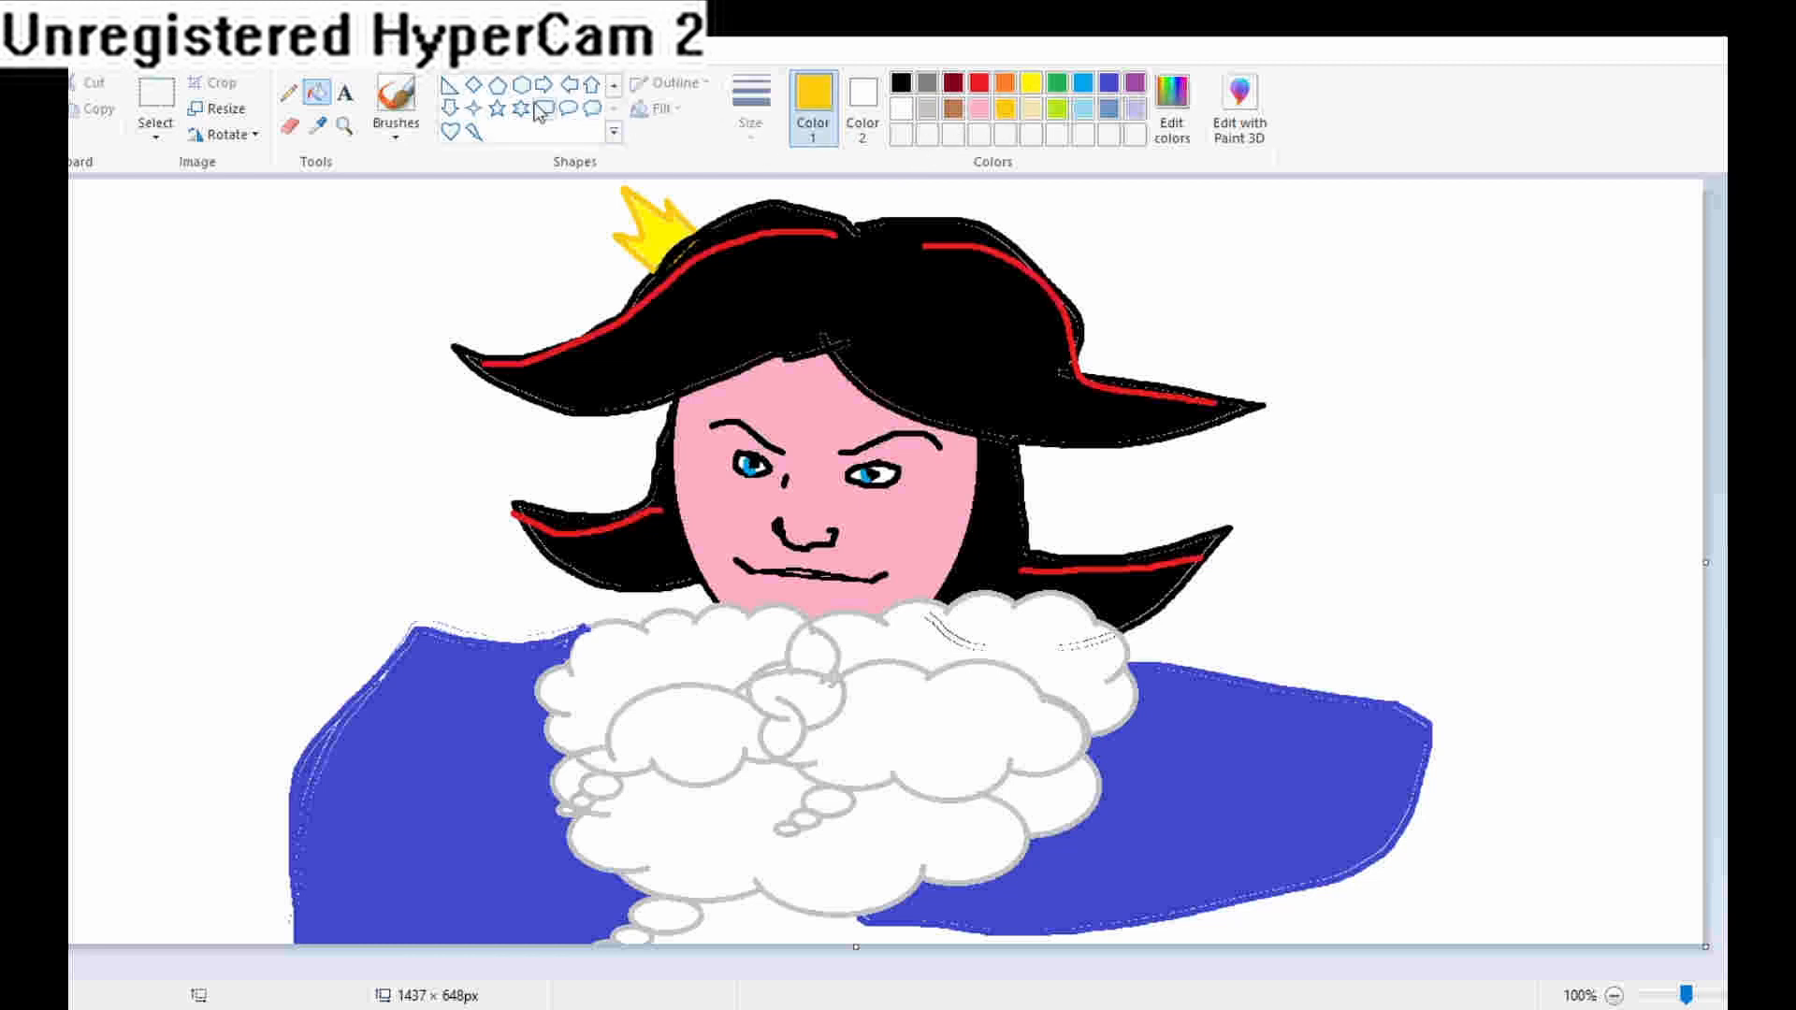
left_click(395, 98)
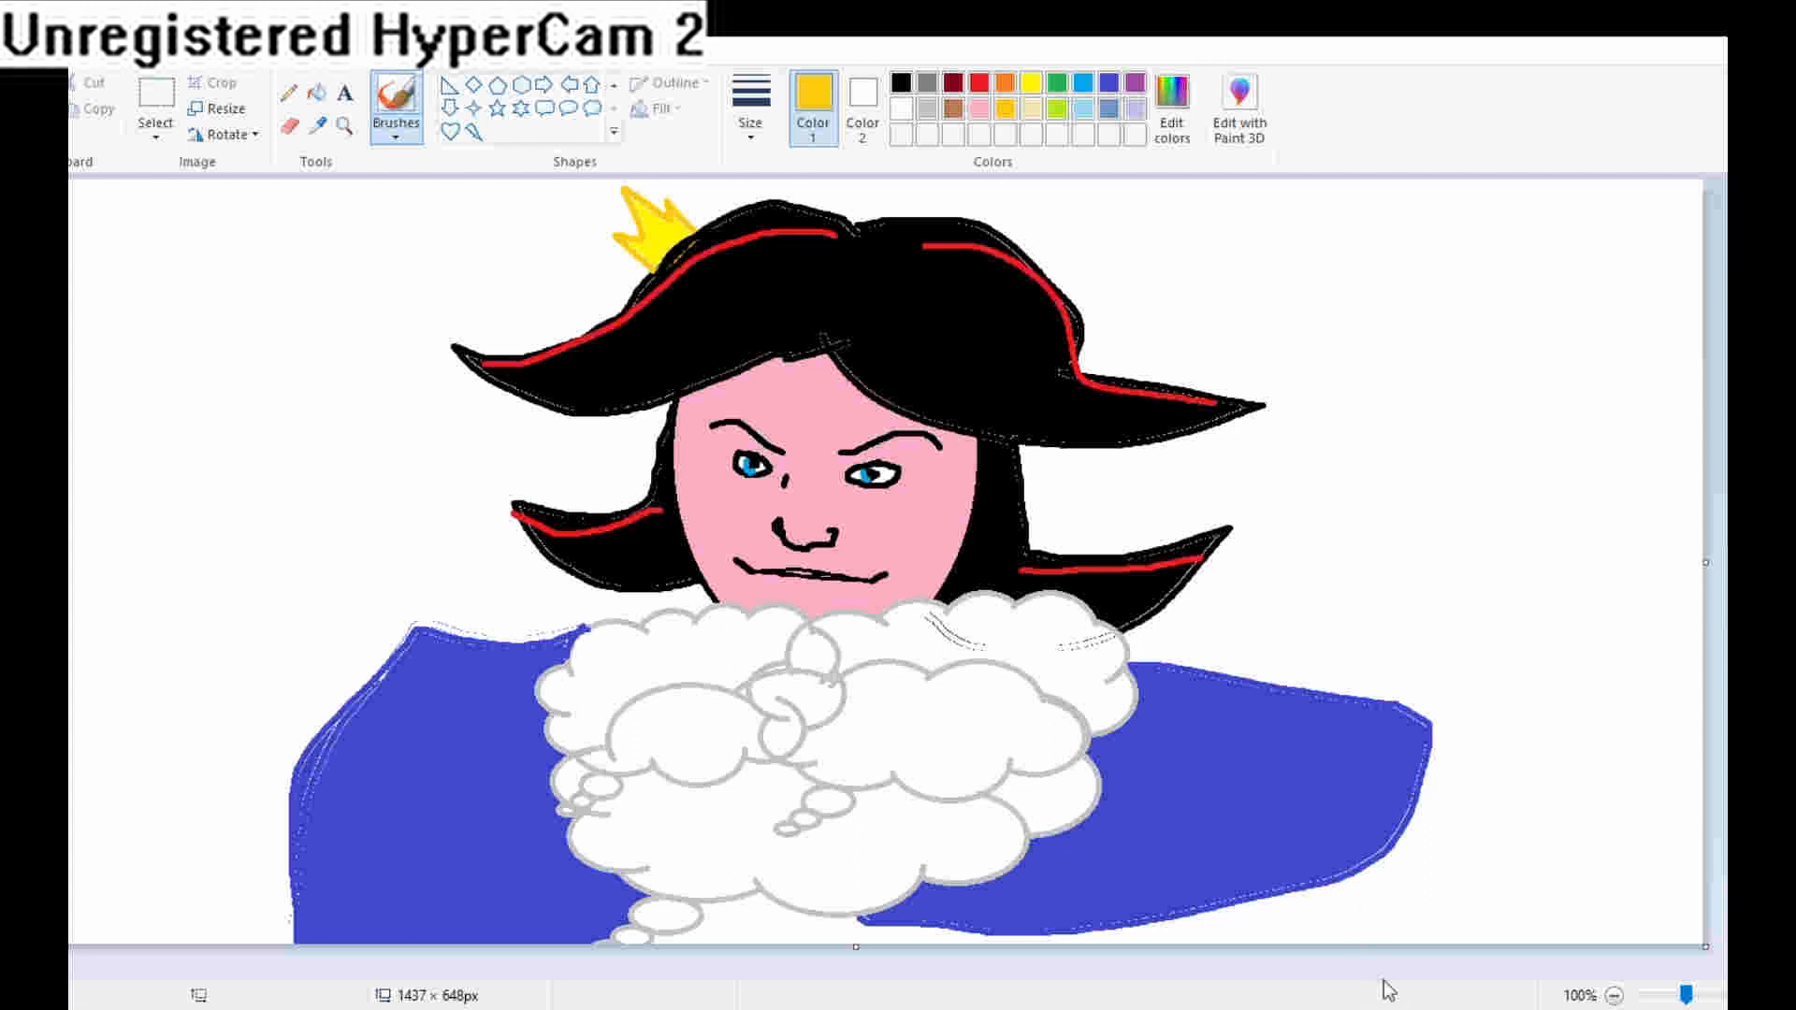
left_click(1108, 82)
left_click_drag(1440, 733, 1534, 943)
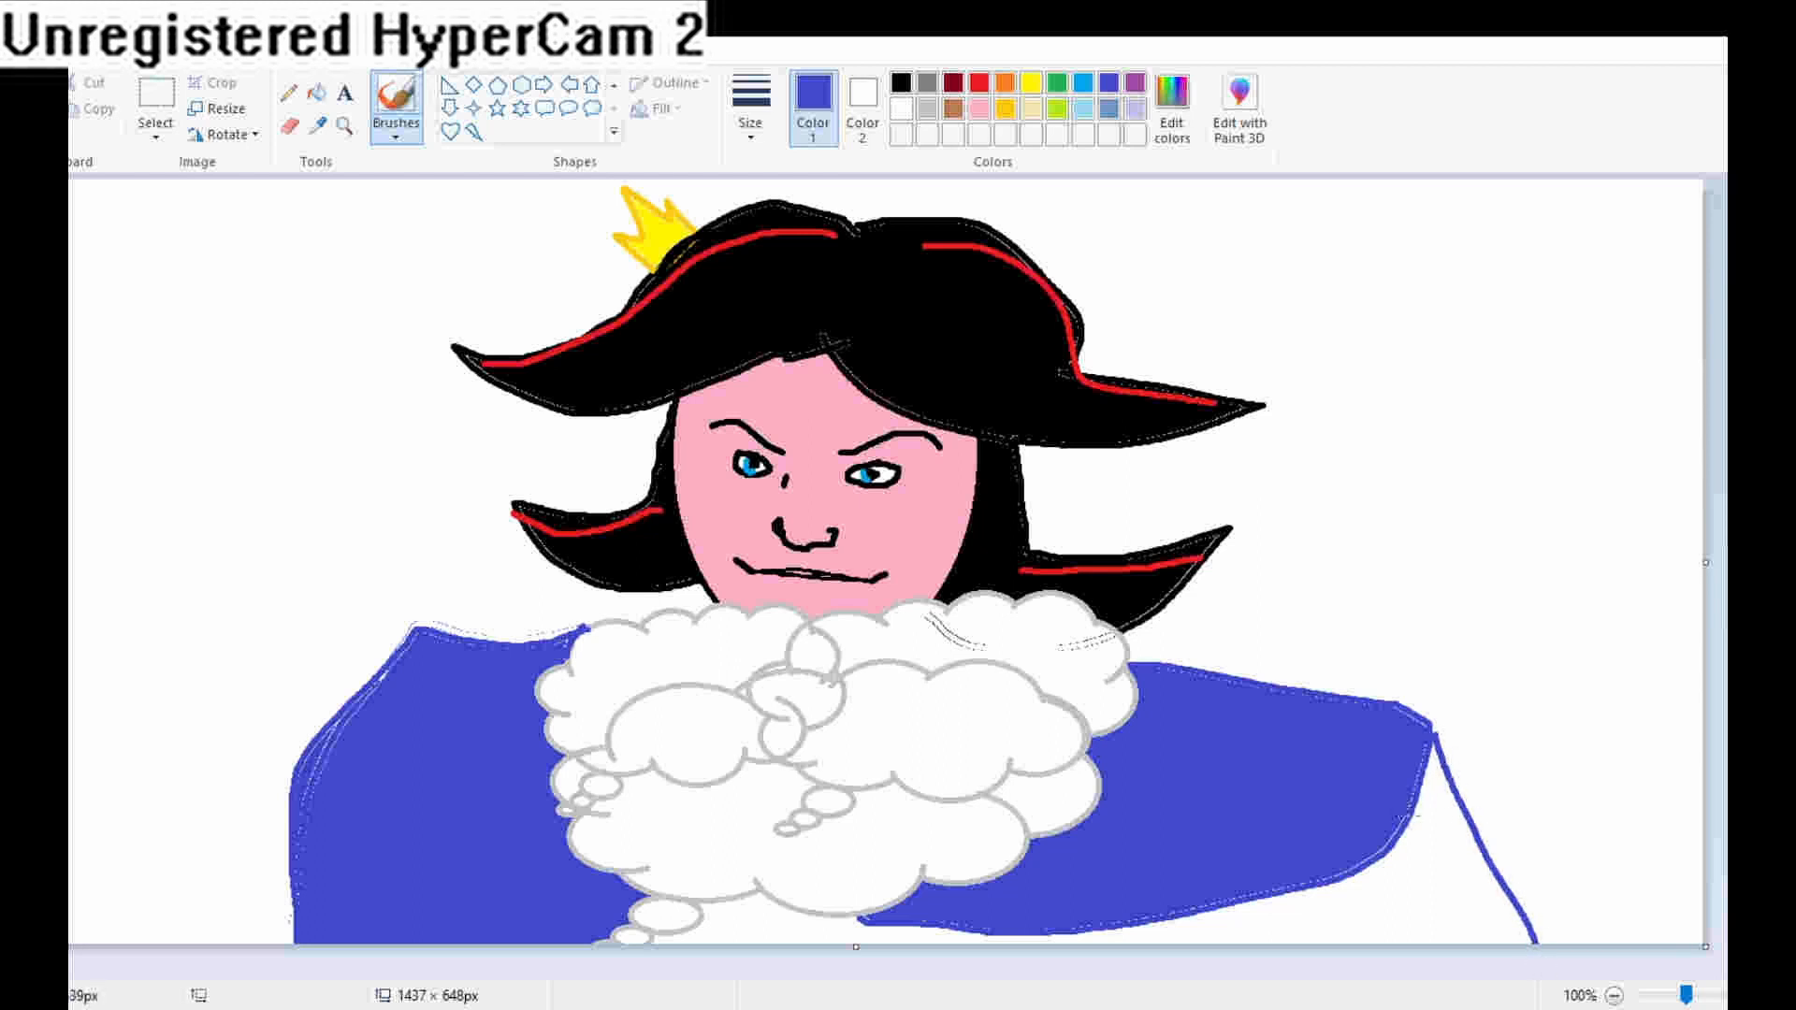
left_click_drag(1412, 816, 1483, 943)
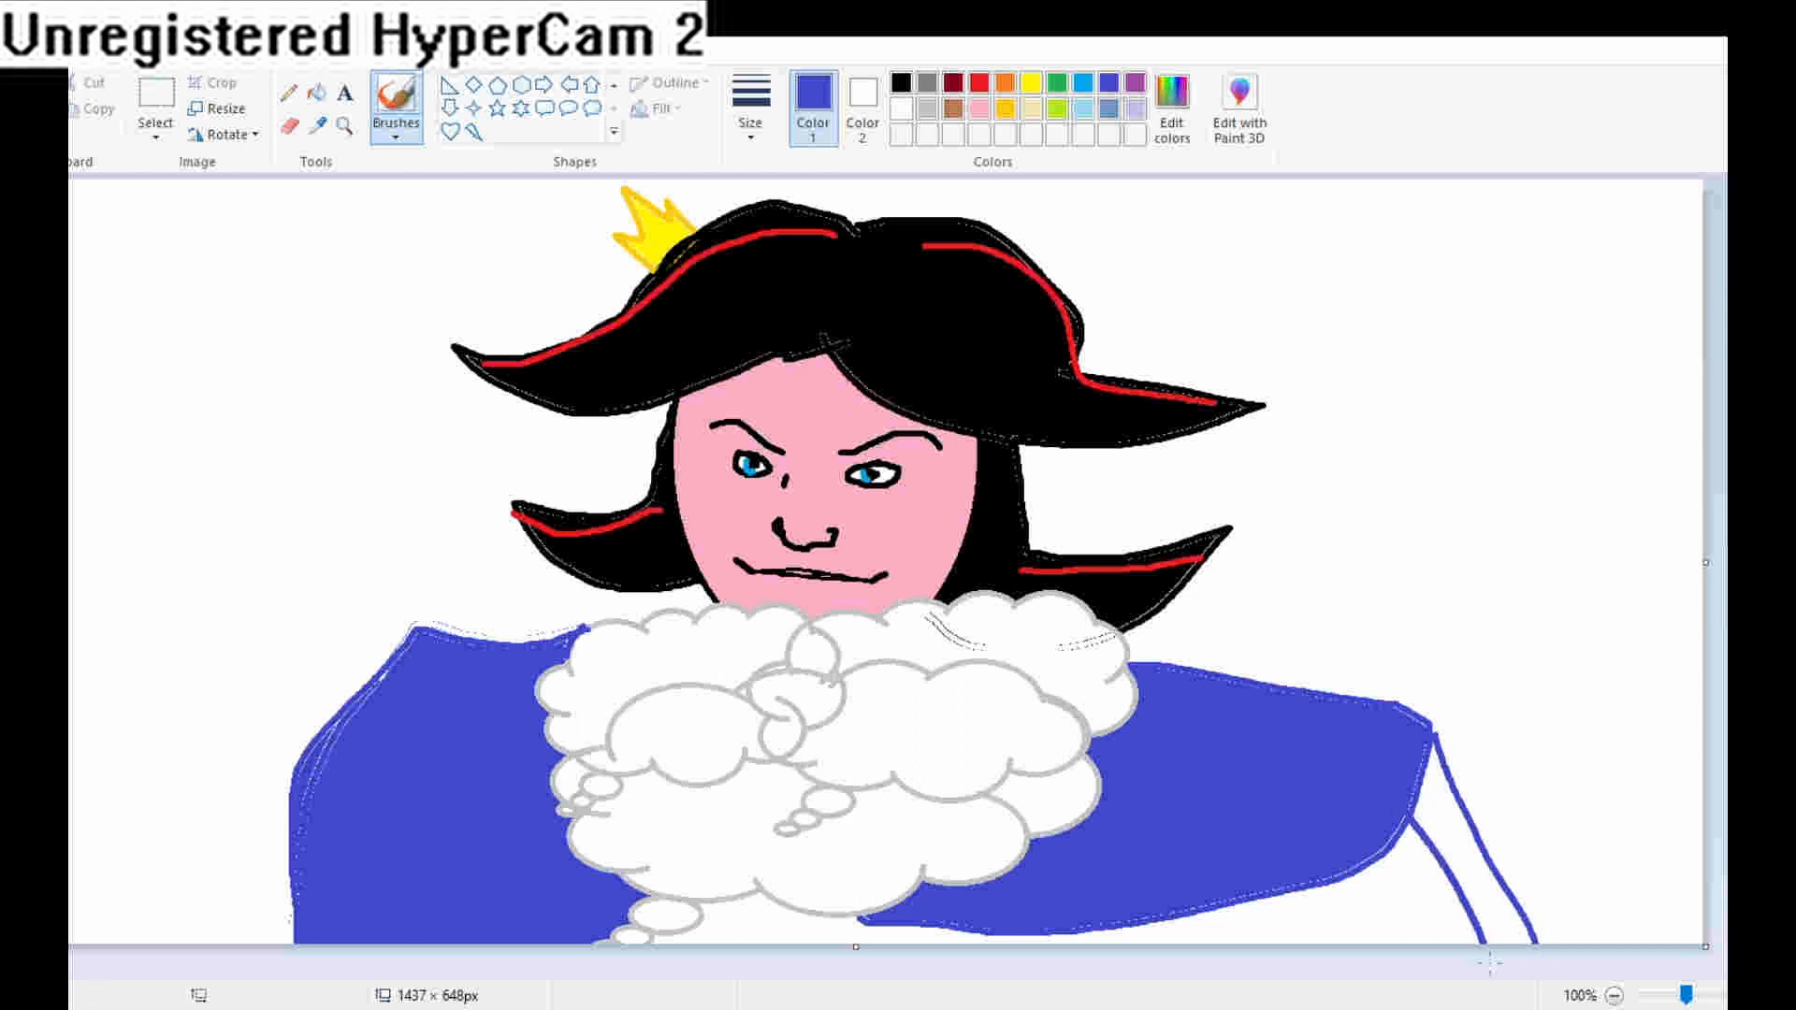
left_click(323, 93)
left_click(1477, 835)
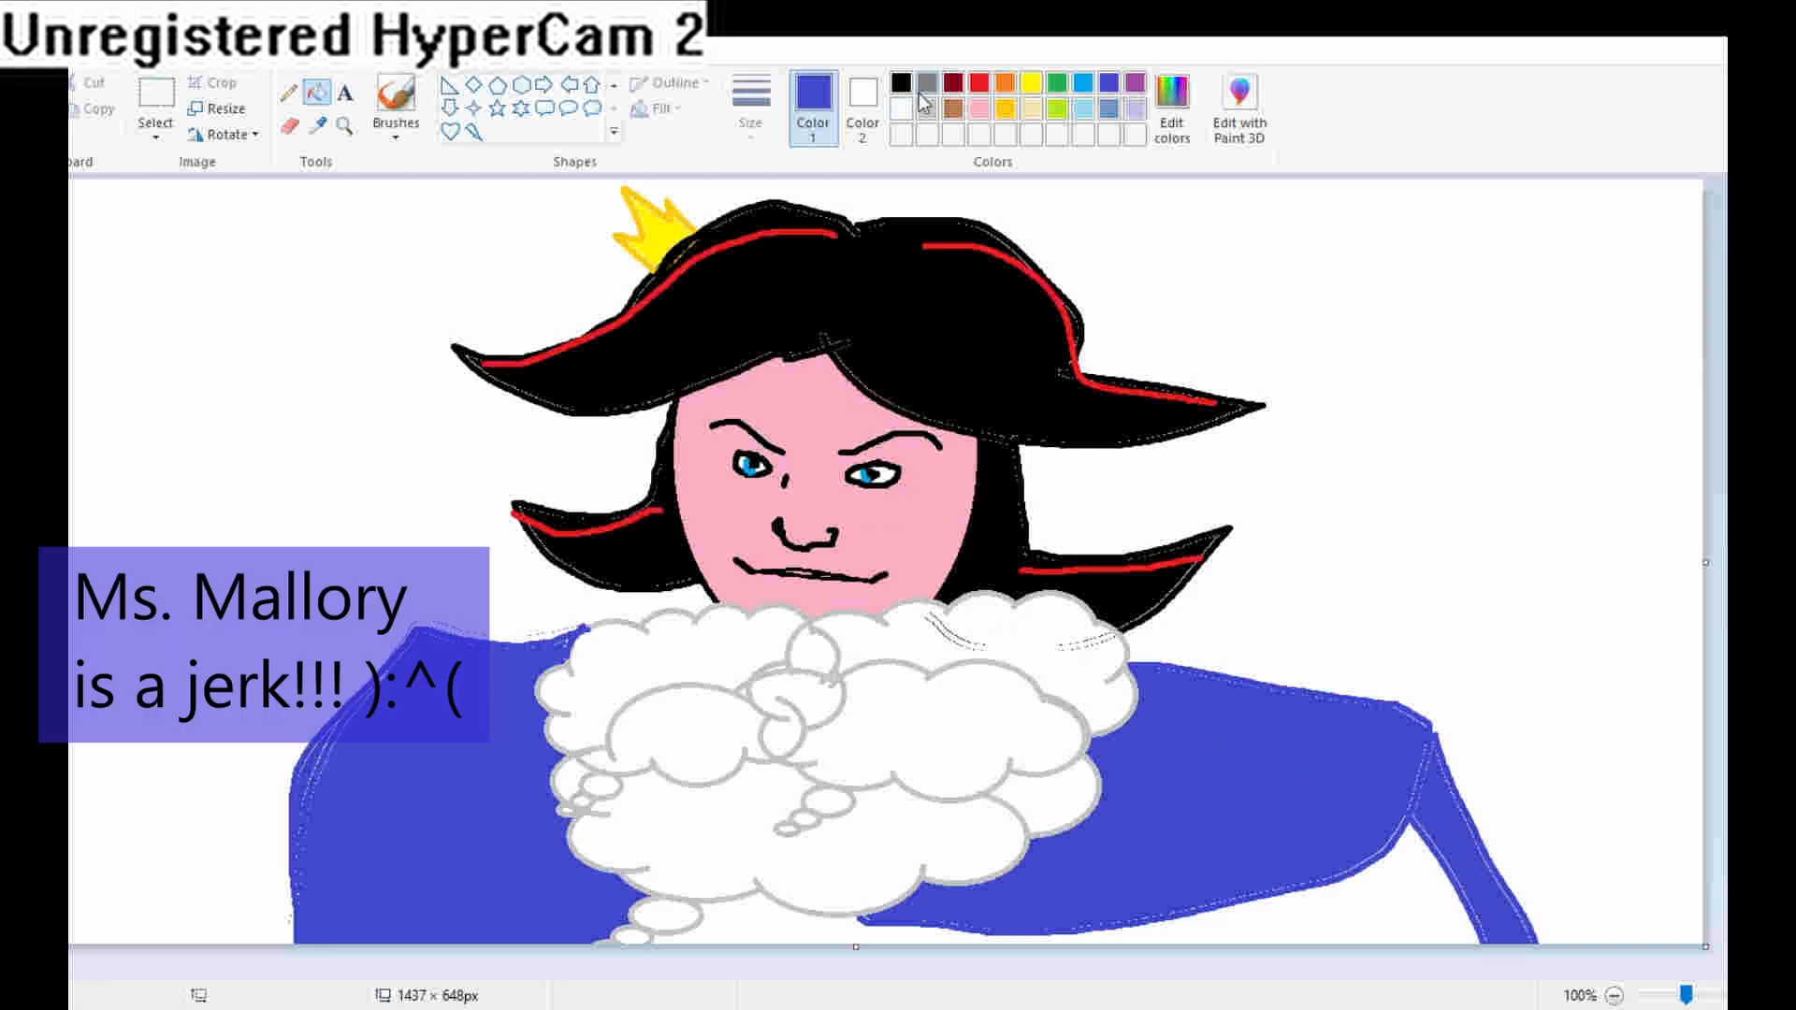
Step: Fill the white torso area beneath the right indigo shoulder with turquoise
left_click(1085, 86)
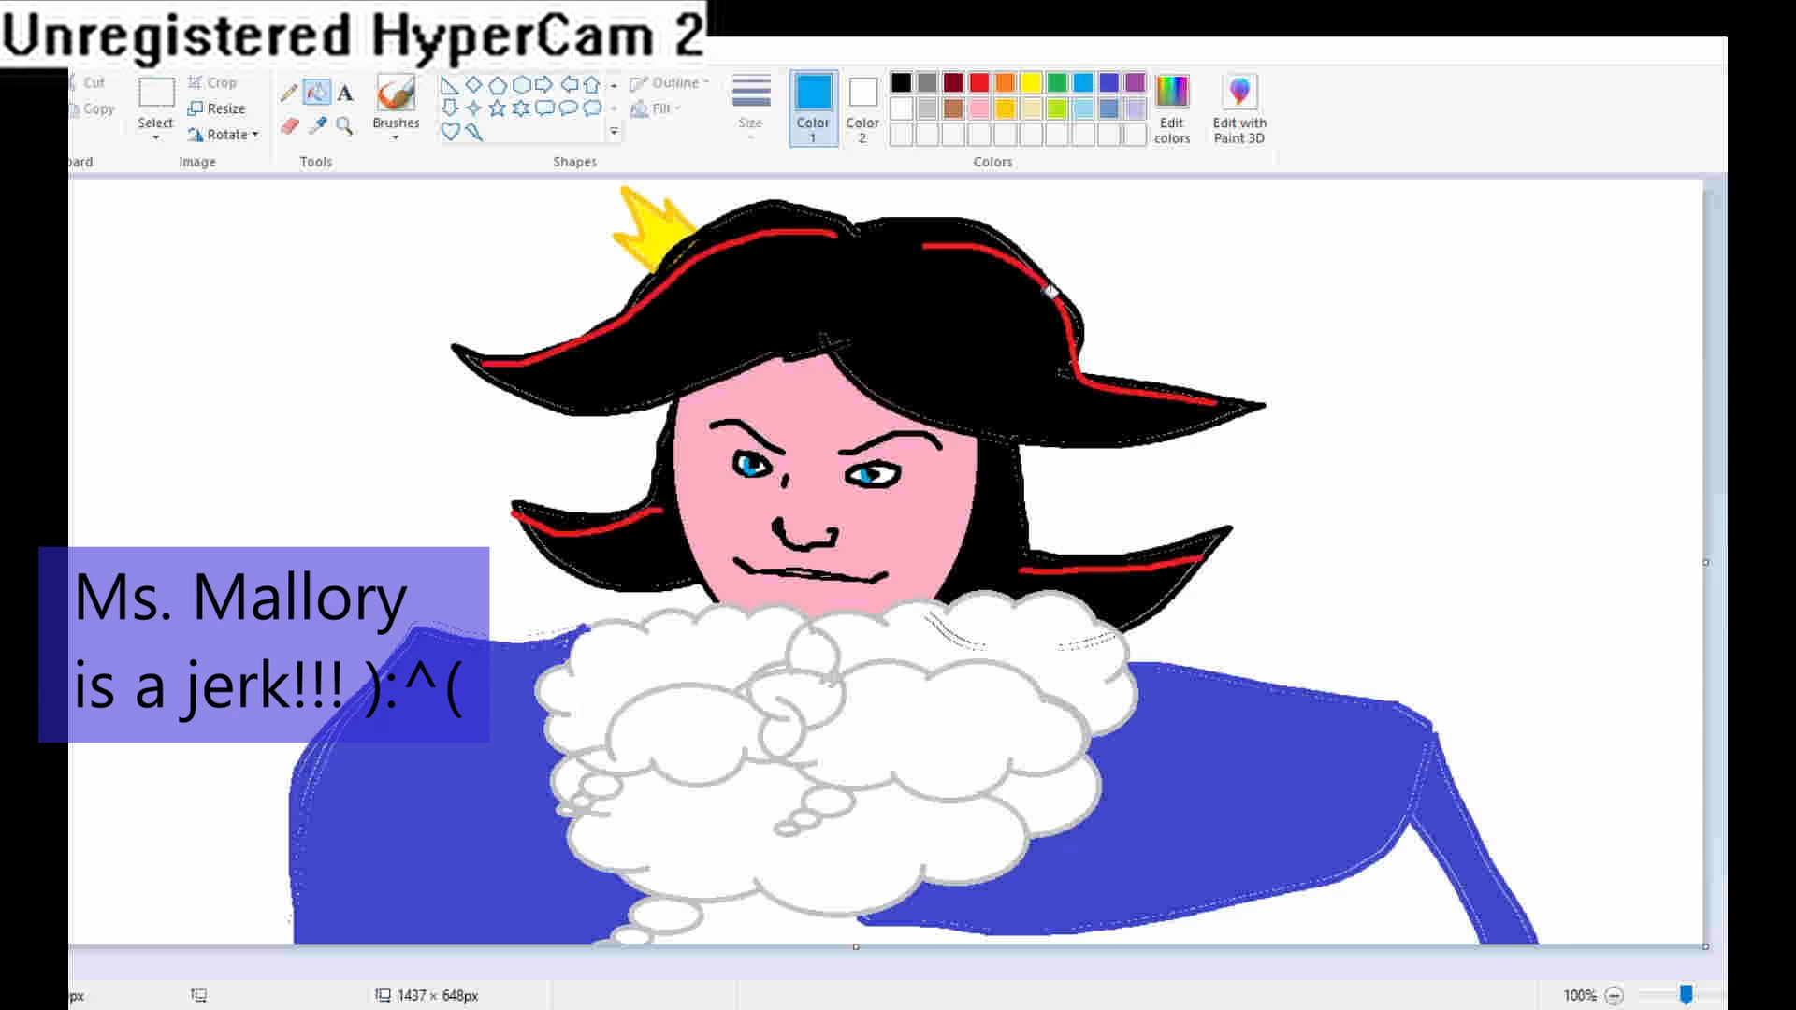
left_click(802, 921)
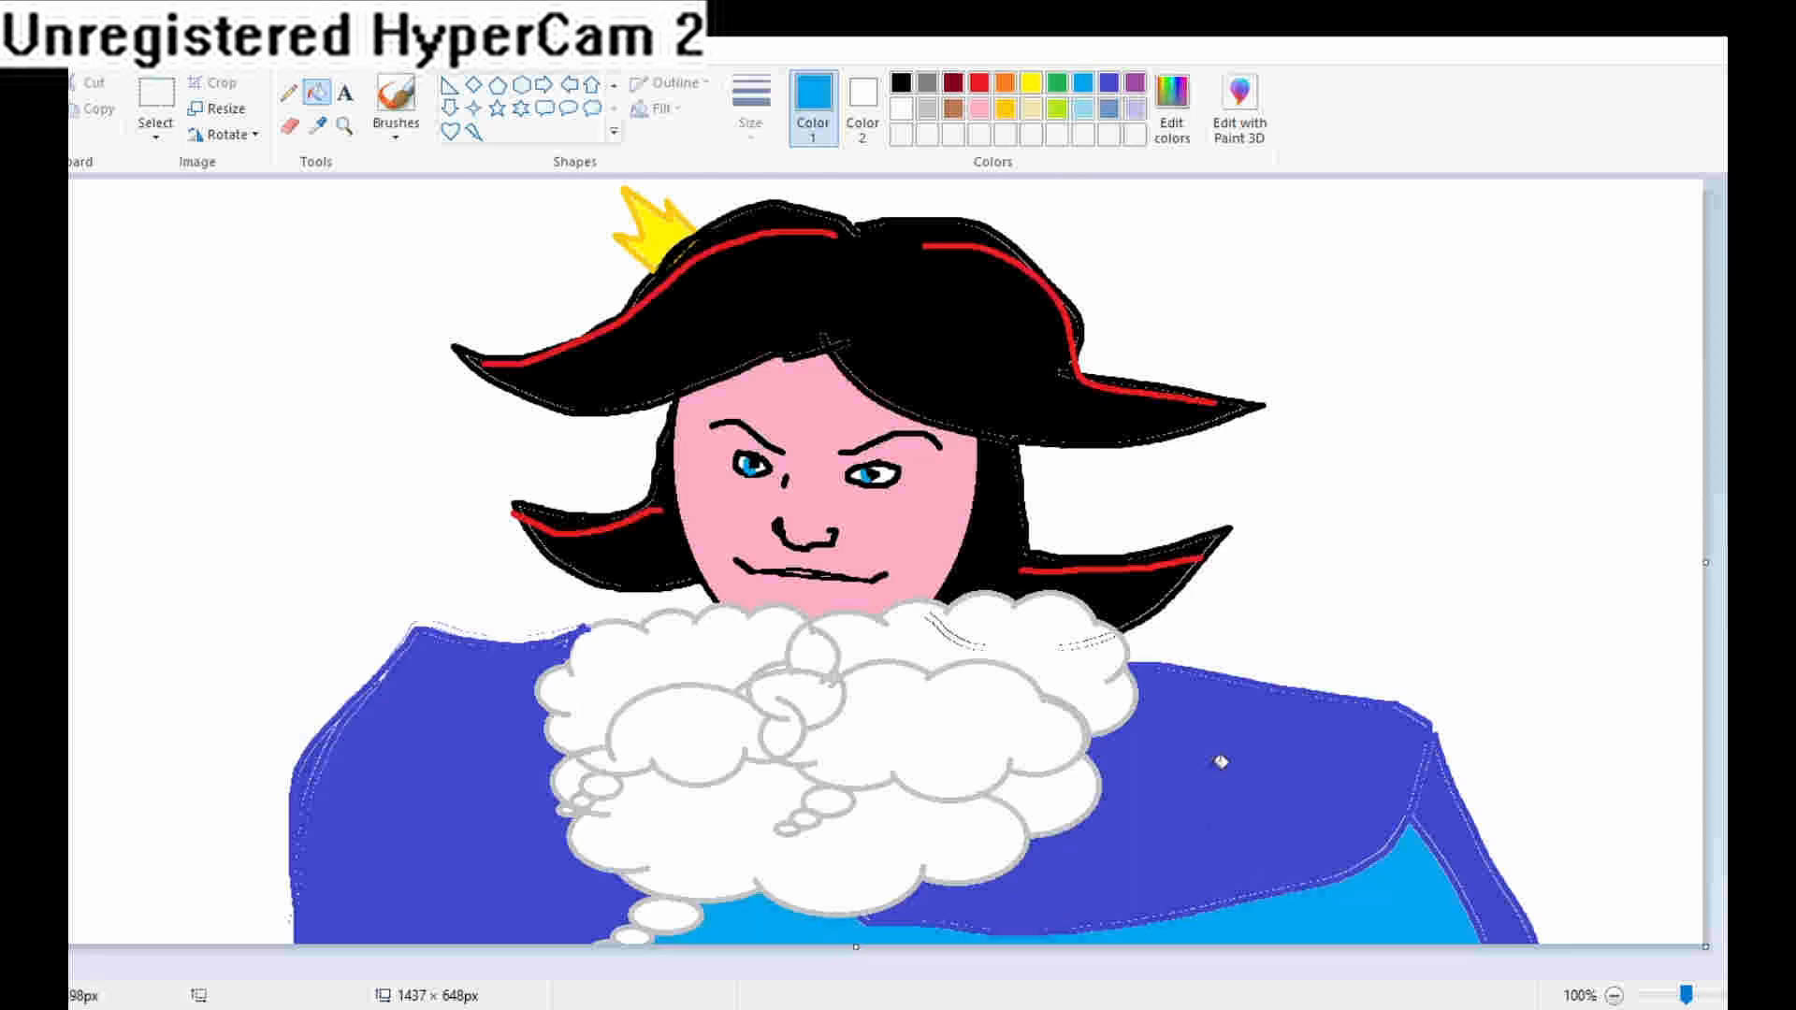
Step: Brush a large gold outline of a raised hand and forearm over the right shoulder and hair tips, with a crease line at the wrist
left_click(1006, 109)
left_click(396, 102)
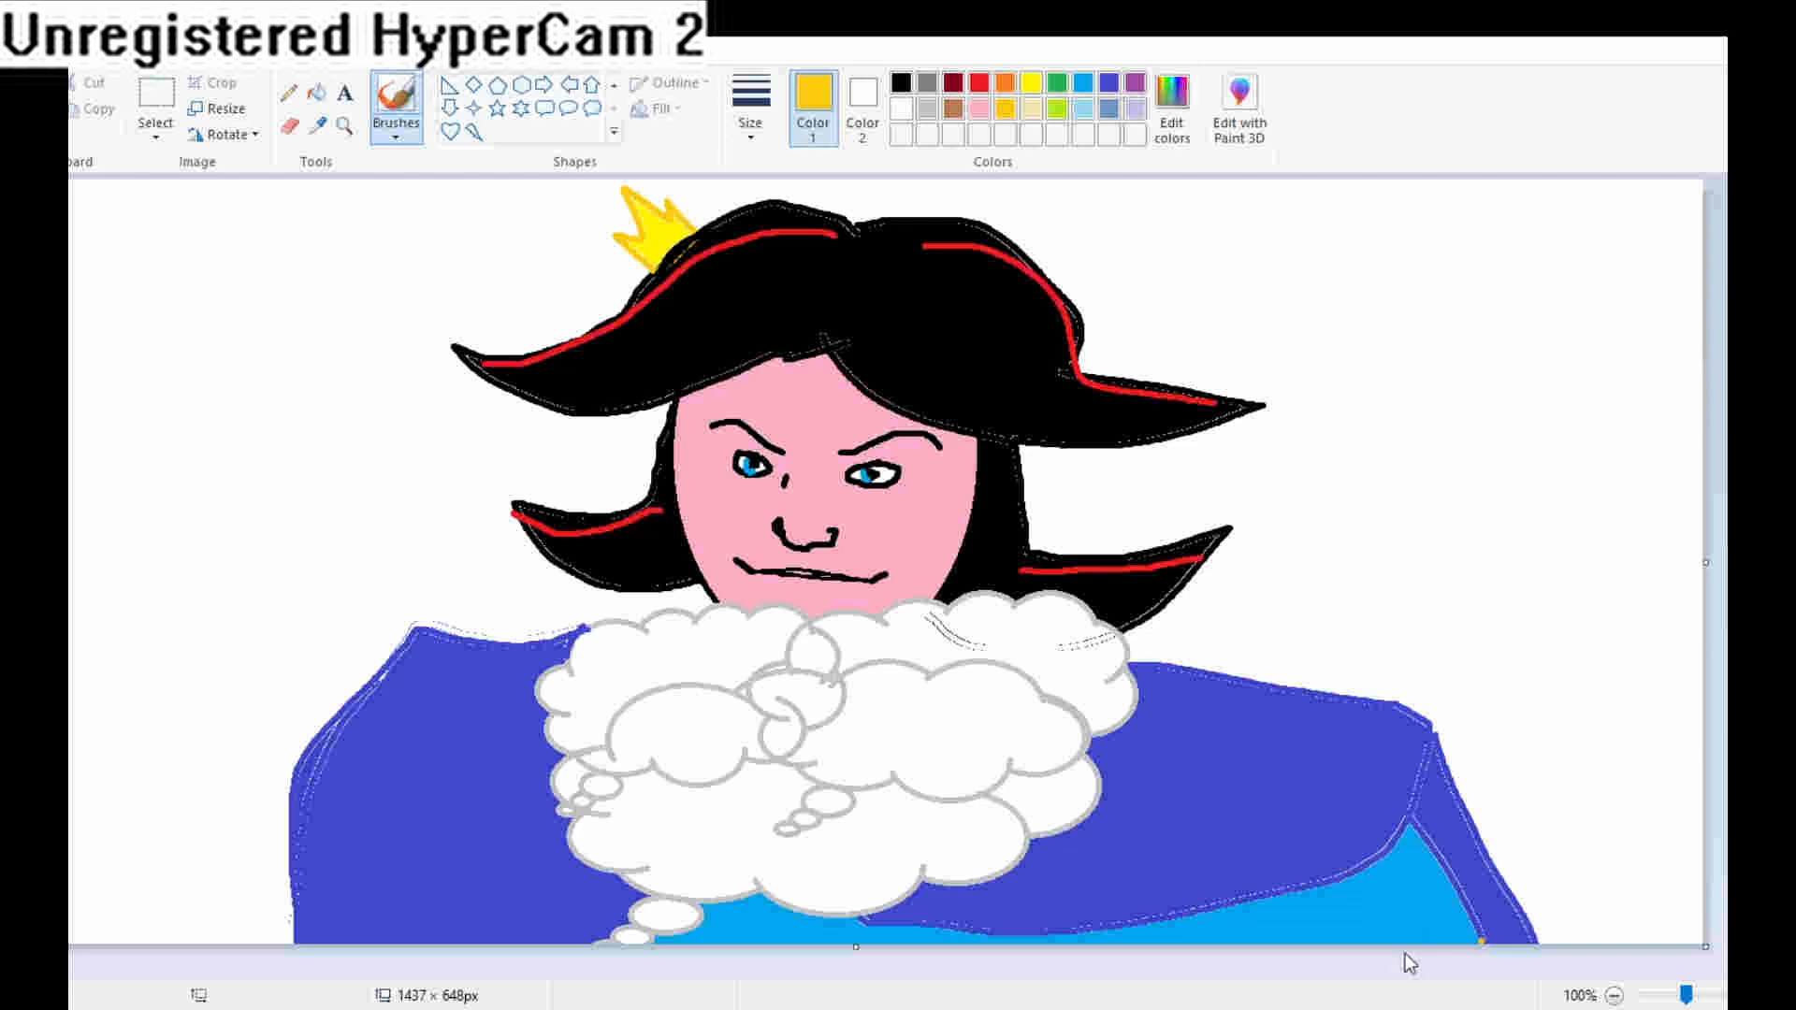
mouse_move(1417, 935)
left_mouse_down()
mouse_move(1362, 748)
mouse_move(1382, 687)
mouse_move(1495, 583)
left_mouse_up()
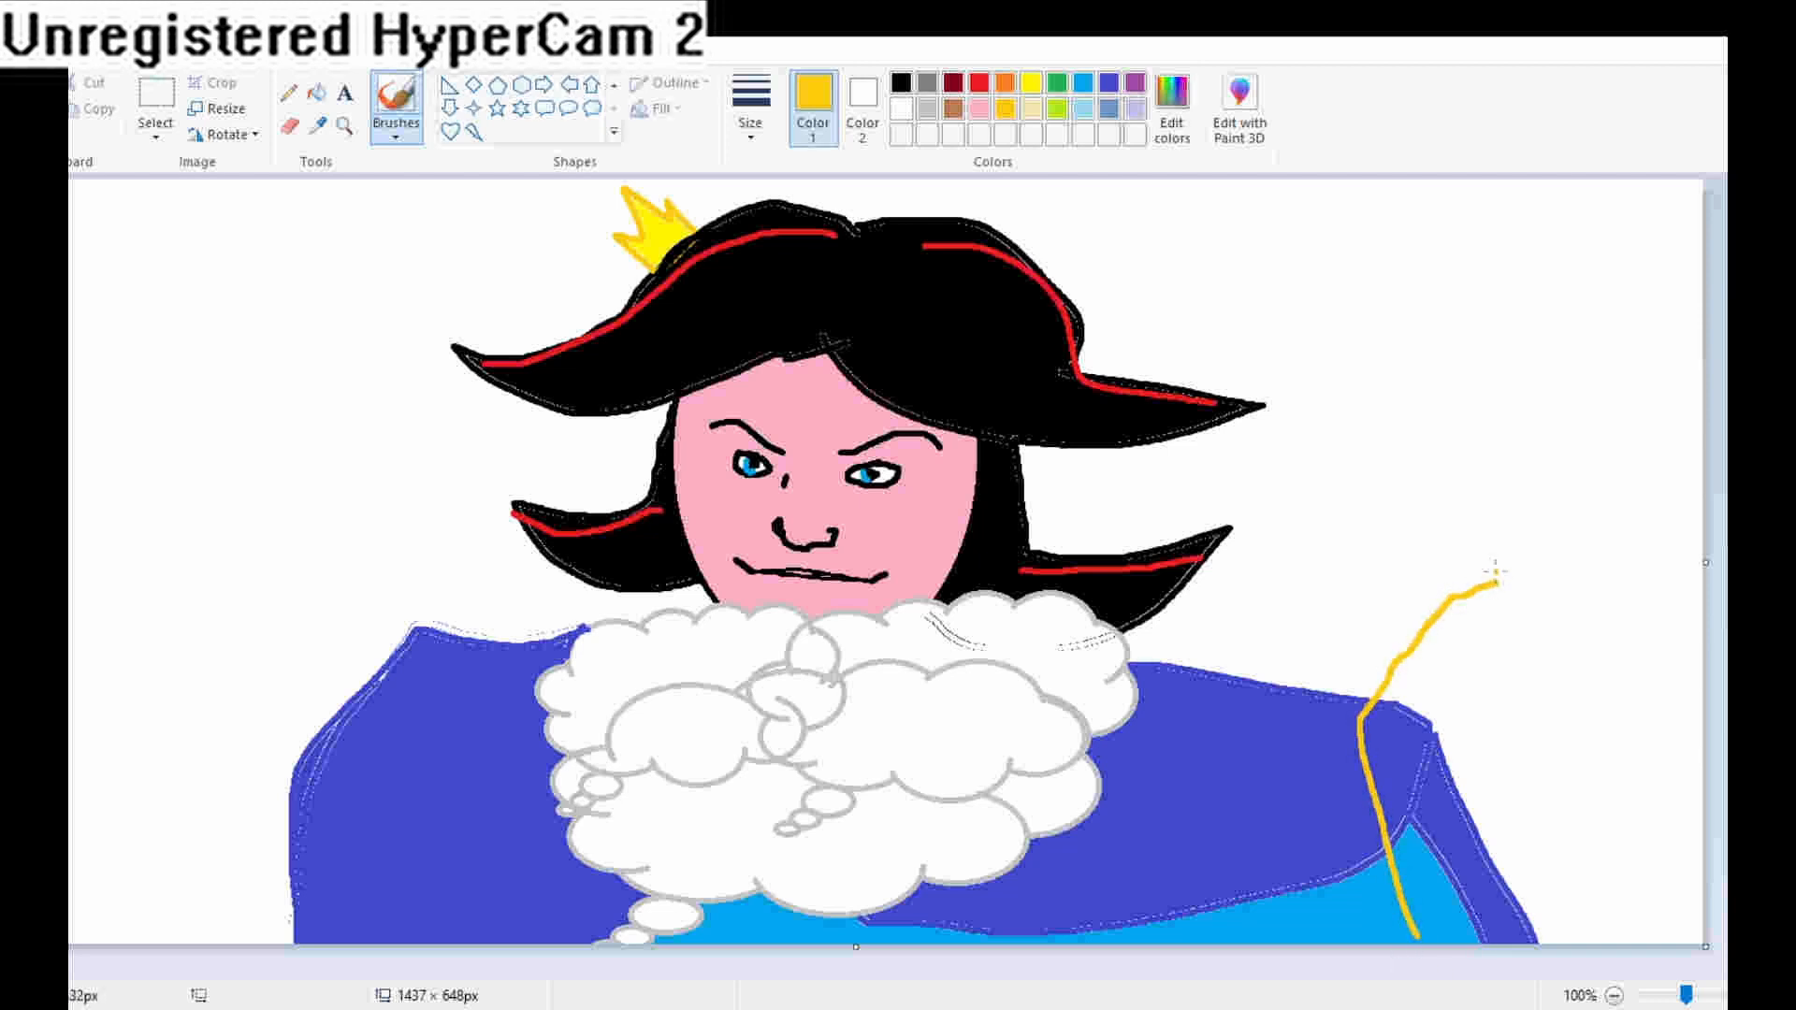
left_click_drag(1475, 423, 1700, 917)
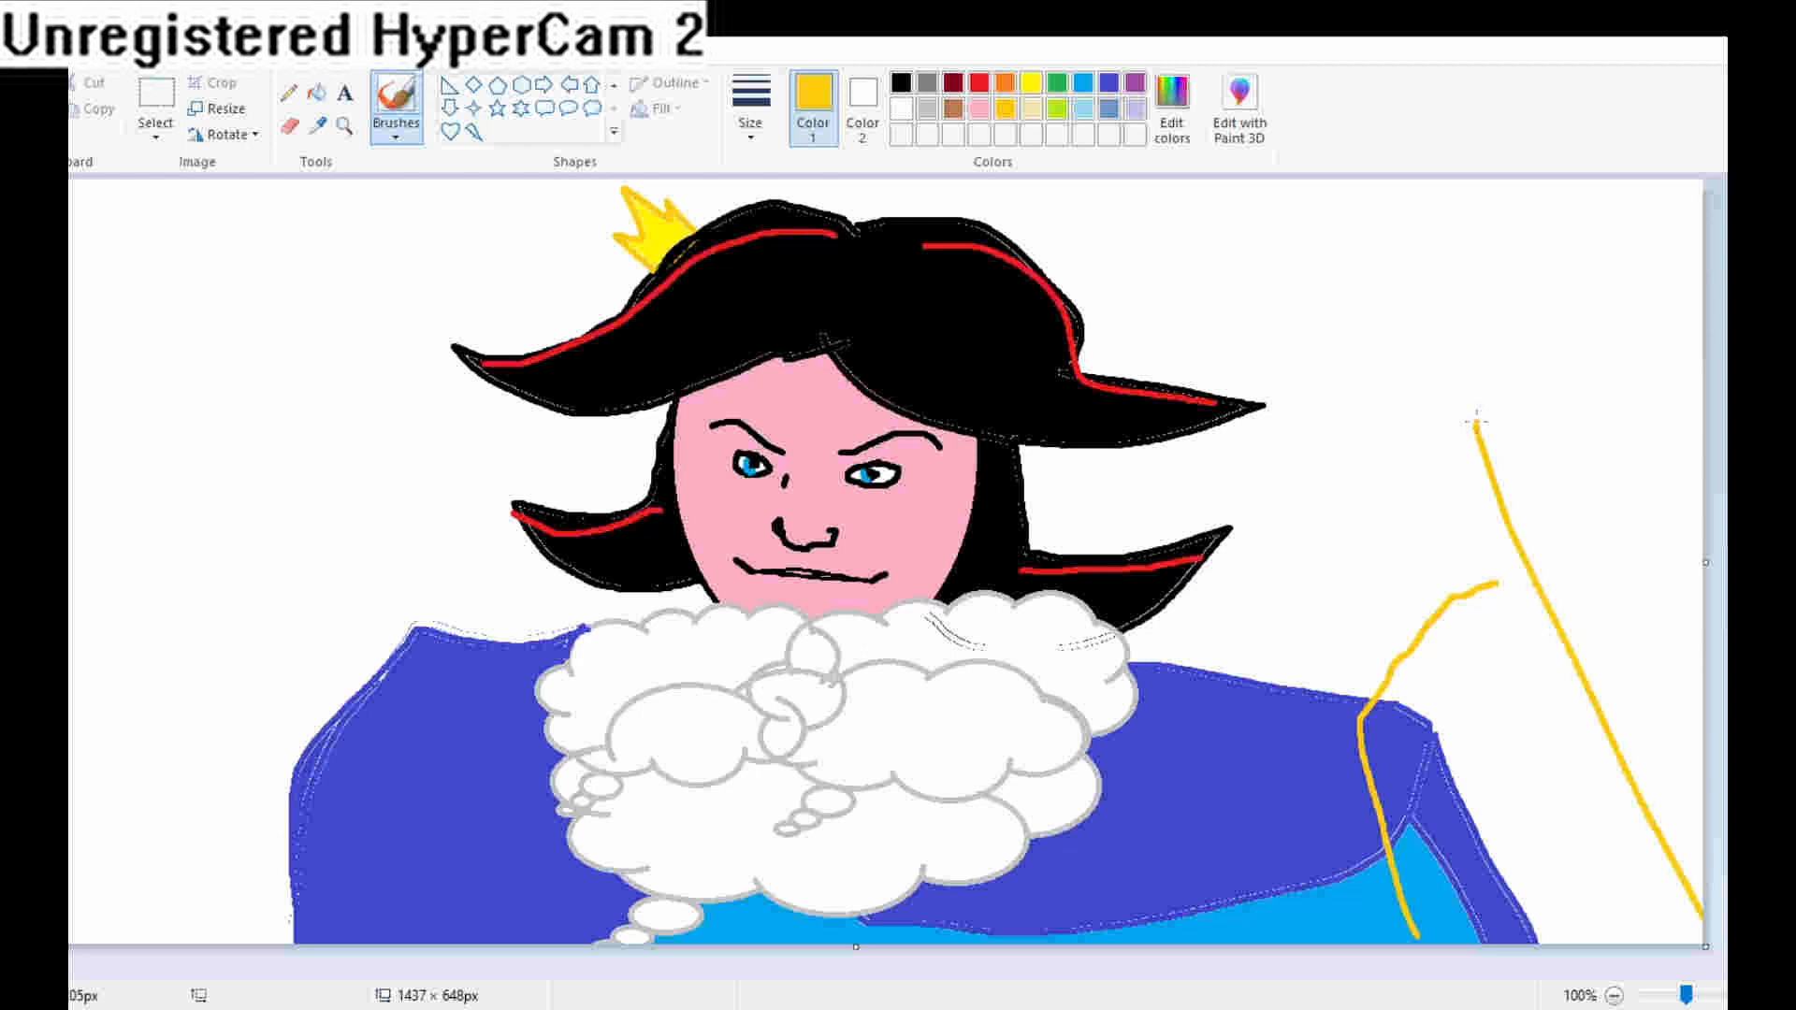
mouse_move(1470, 411)
left_mouse_down()
mouse_move(1403, 271)
mouse_move(1326, 198)
mouse_move(1296, 222)
mouse_move(1380, 349)
mouse_move(1351, 393)
mouse_move(1163, 218)
mouse_move(1273, 402)
mouse_move(1272, 441)
mouse_move(1098, 346)
mouse_move(1046, 349)
mouse_move(1225, 484)
mouse_move(1224, 505)
mouse_move(1139, 498)
mouse_move(1287, 591)
mouse_move(1356, 692)
left_mouse_up()
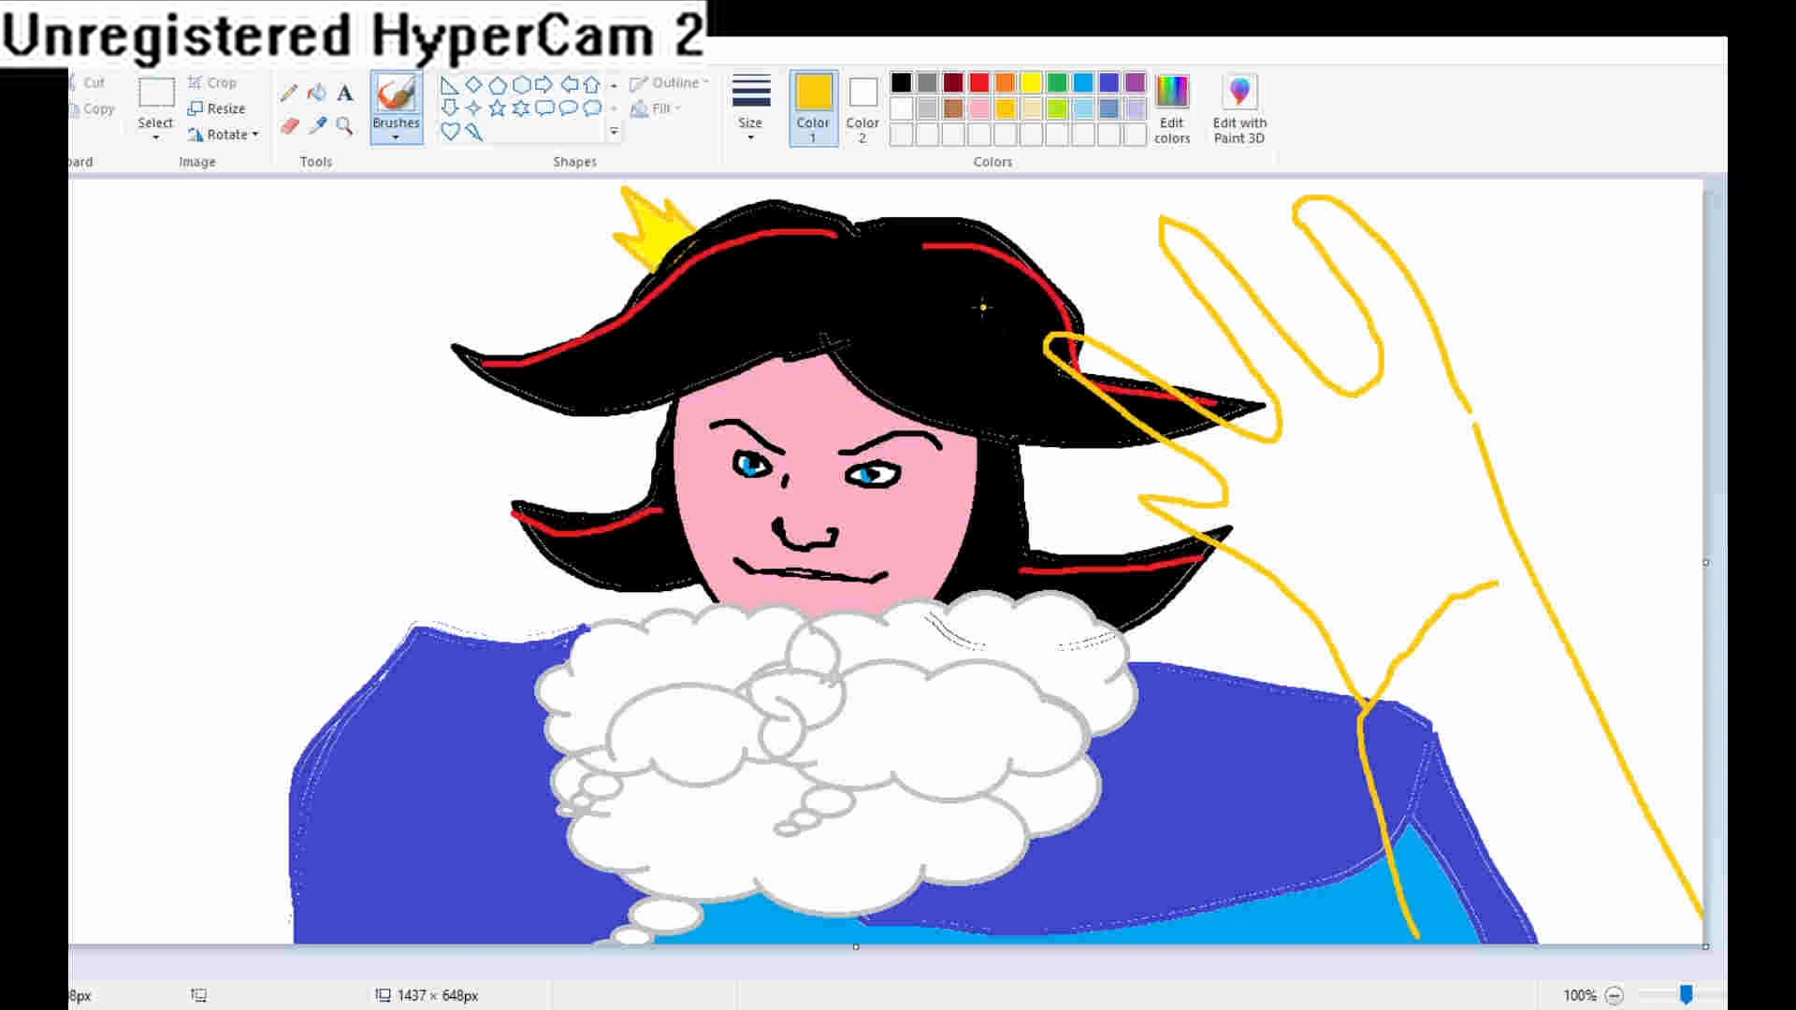
Step: Fill the outlined hand and forearm with yellow, including the parts overlapping the hair, shoulder and torso
left_click(1033, 89)
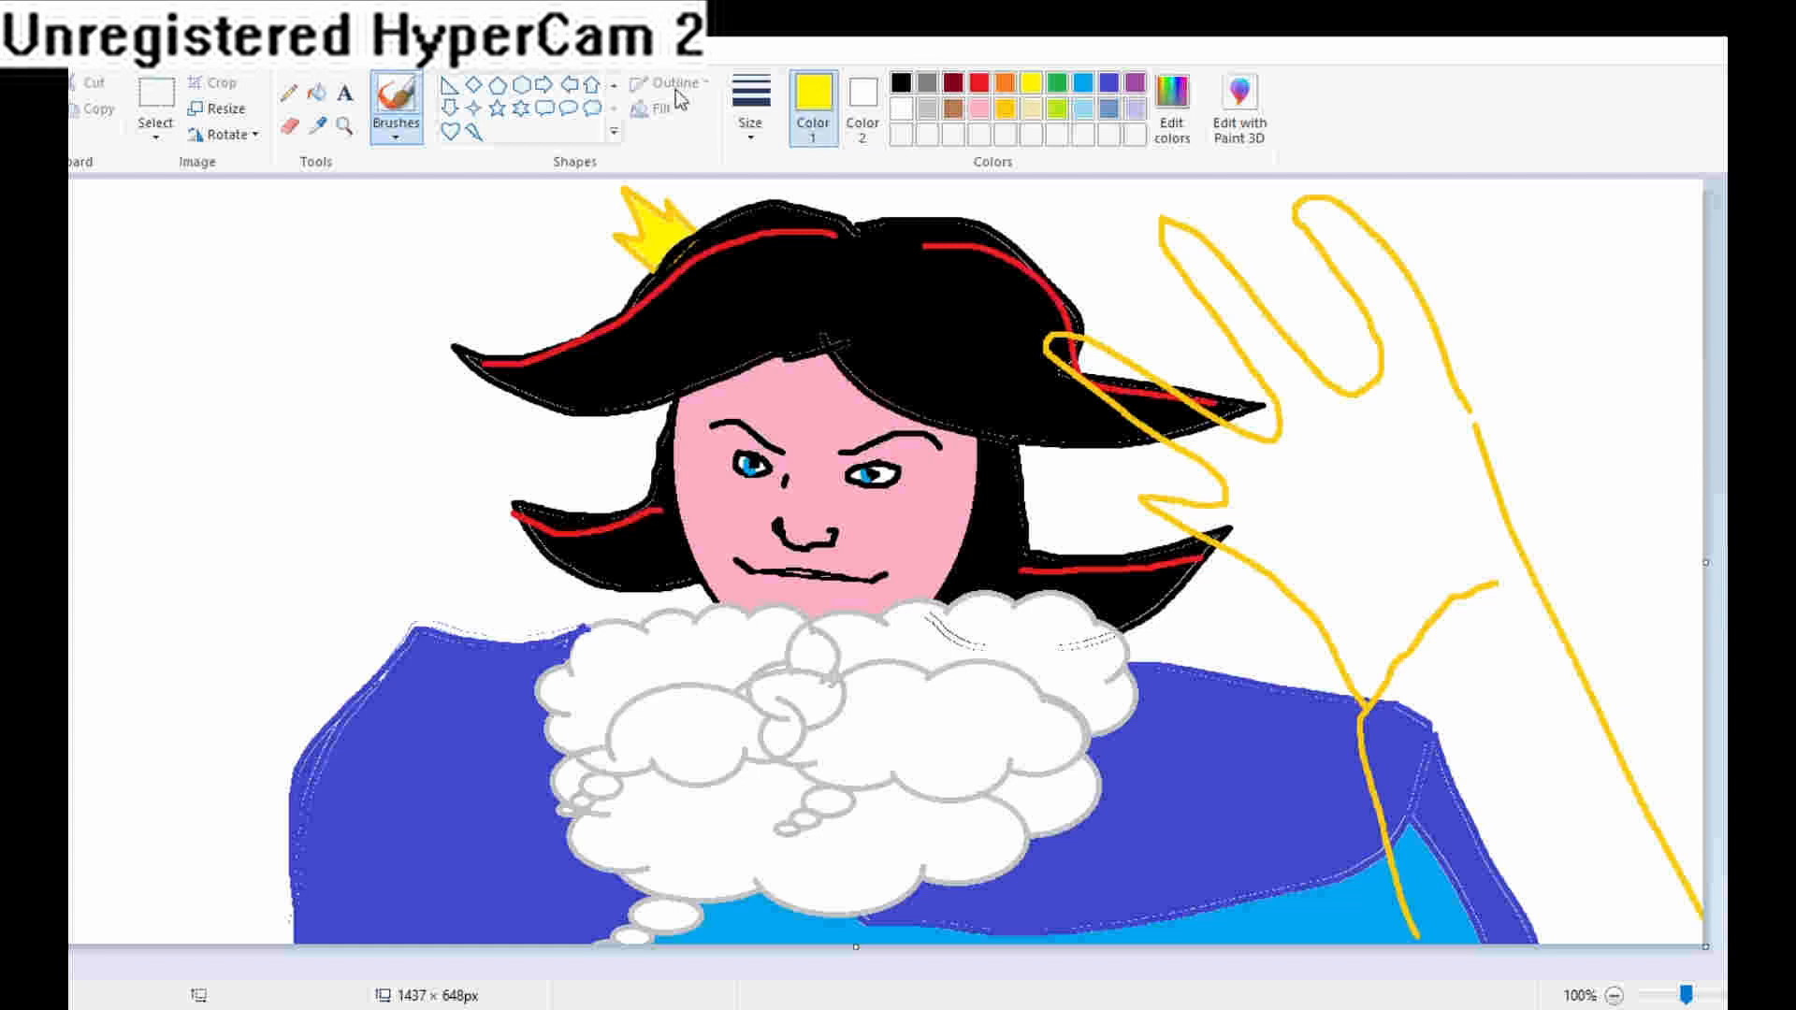
left_click(317, 94)
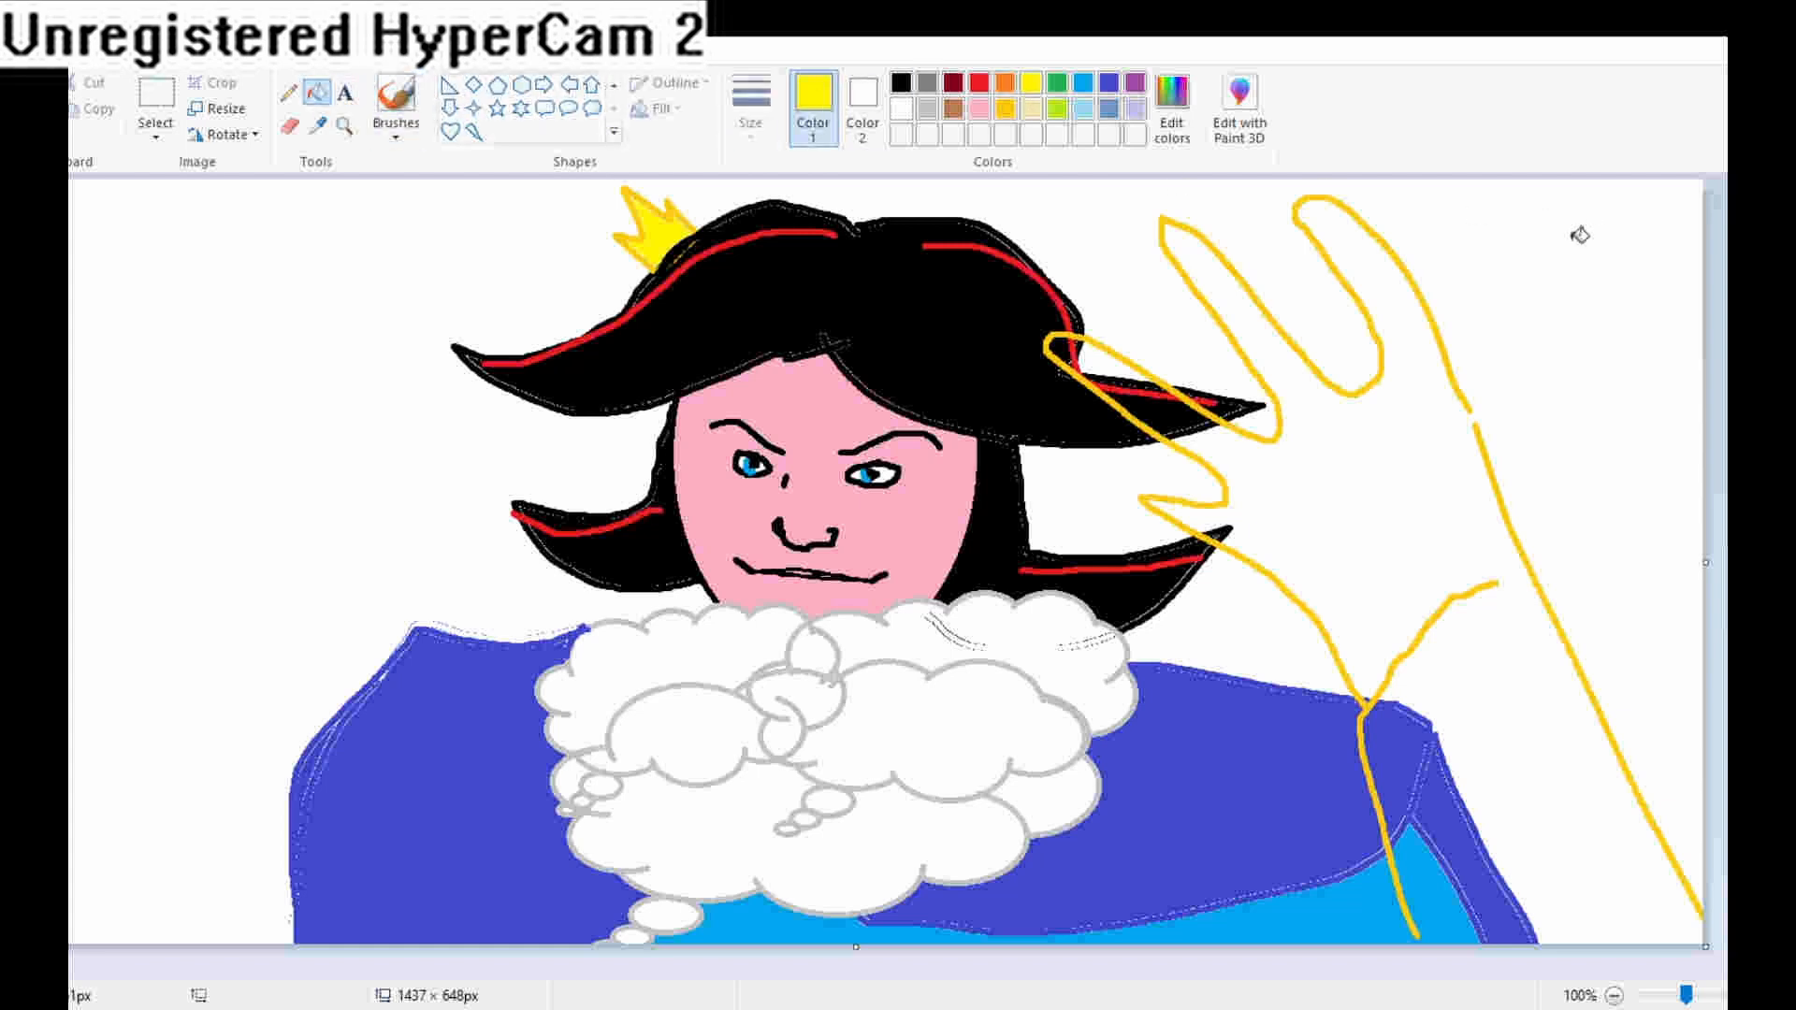
left_click(1428, 440)
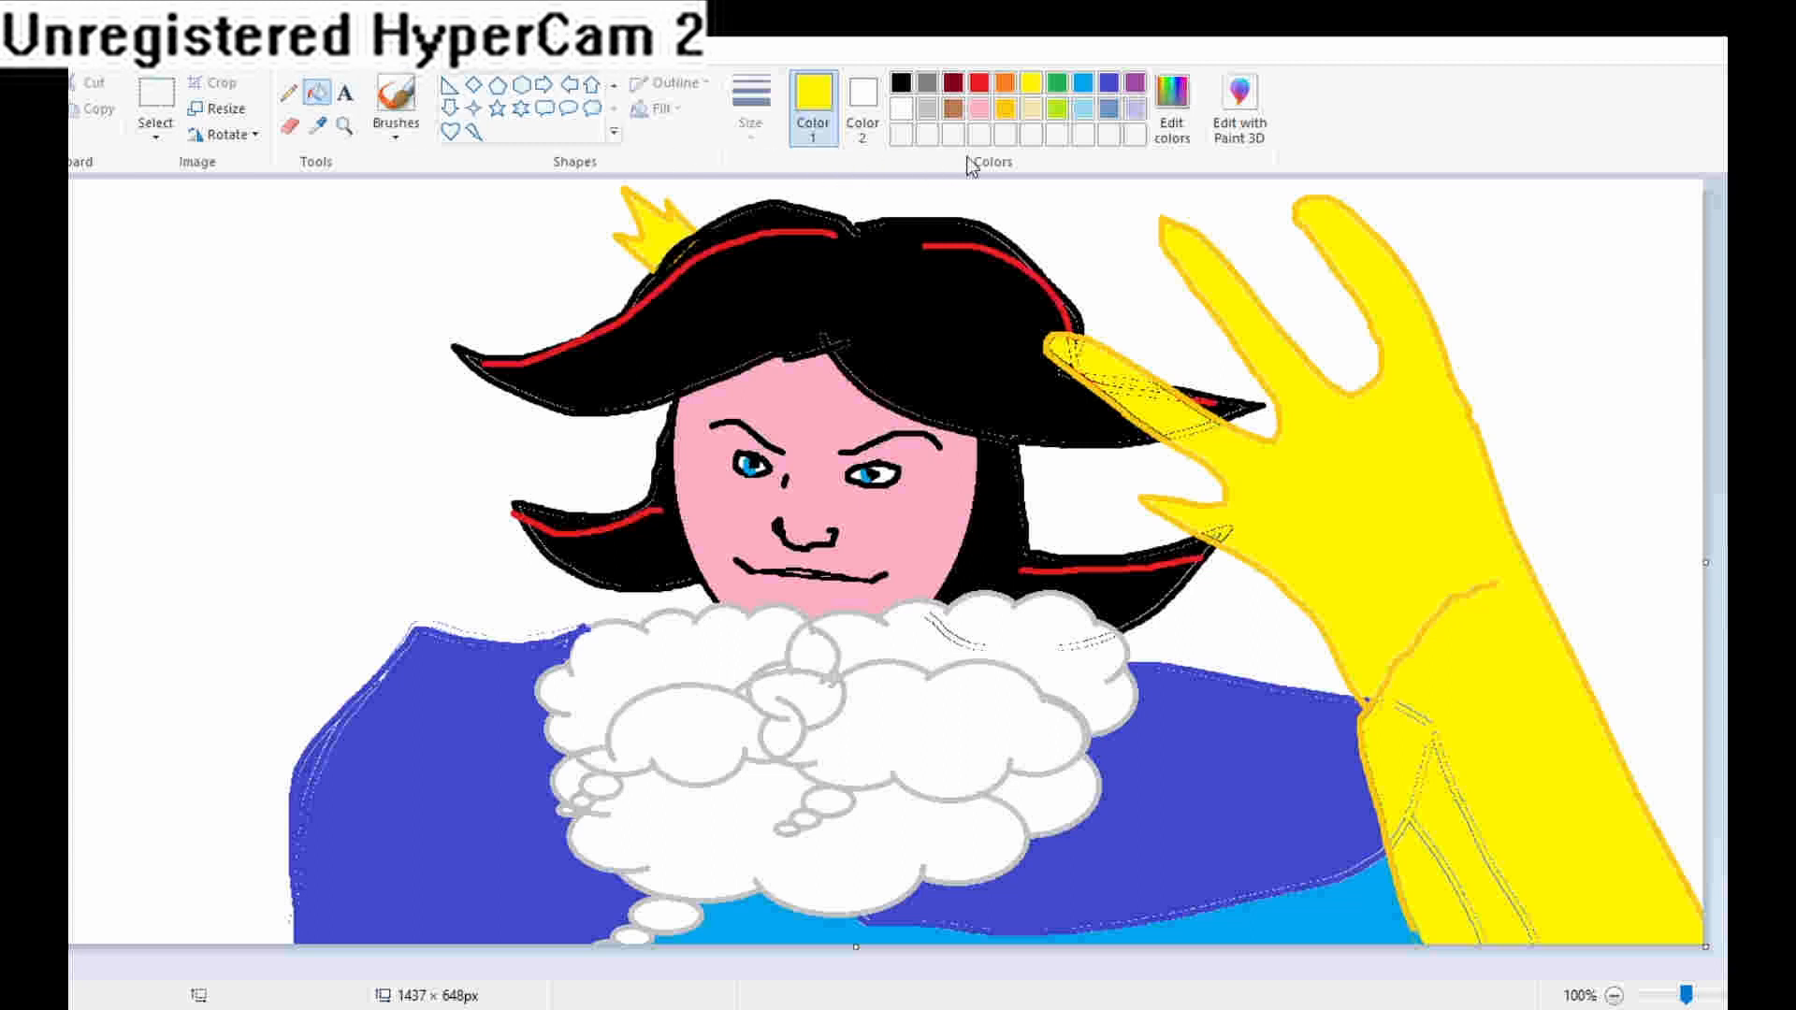
Step: Open the custom colour editor
left_click(1168, 138)
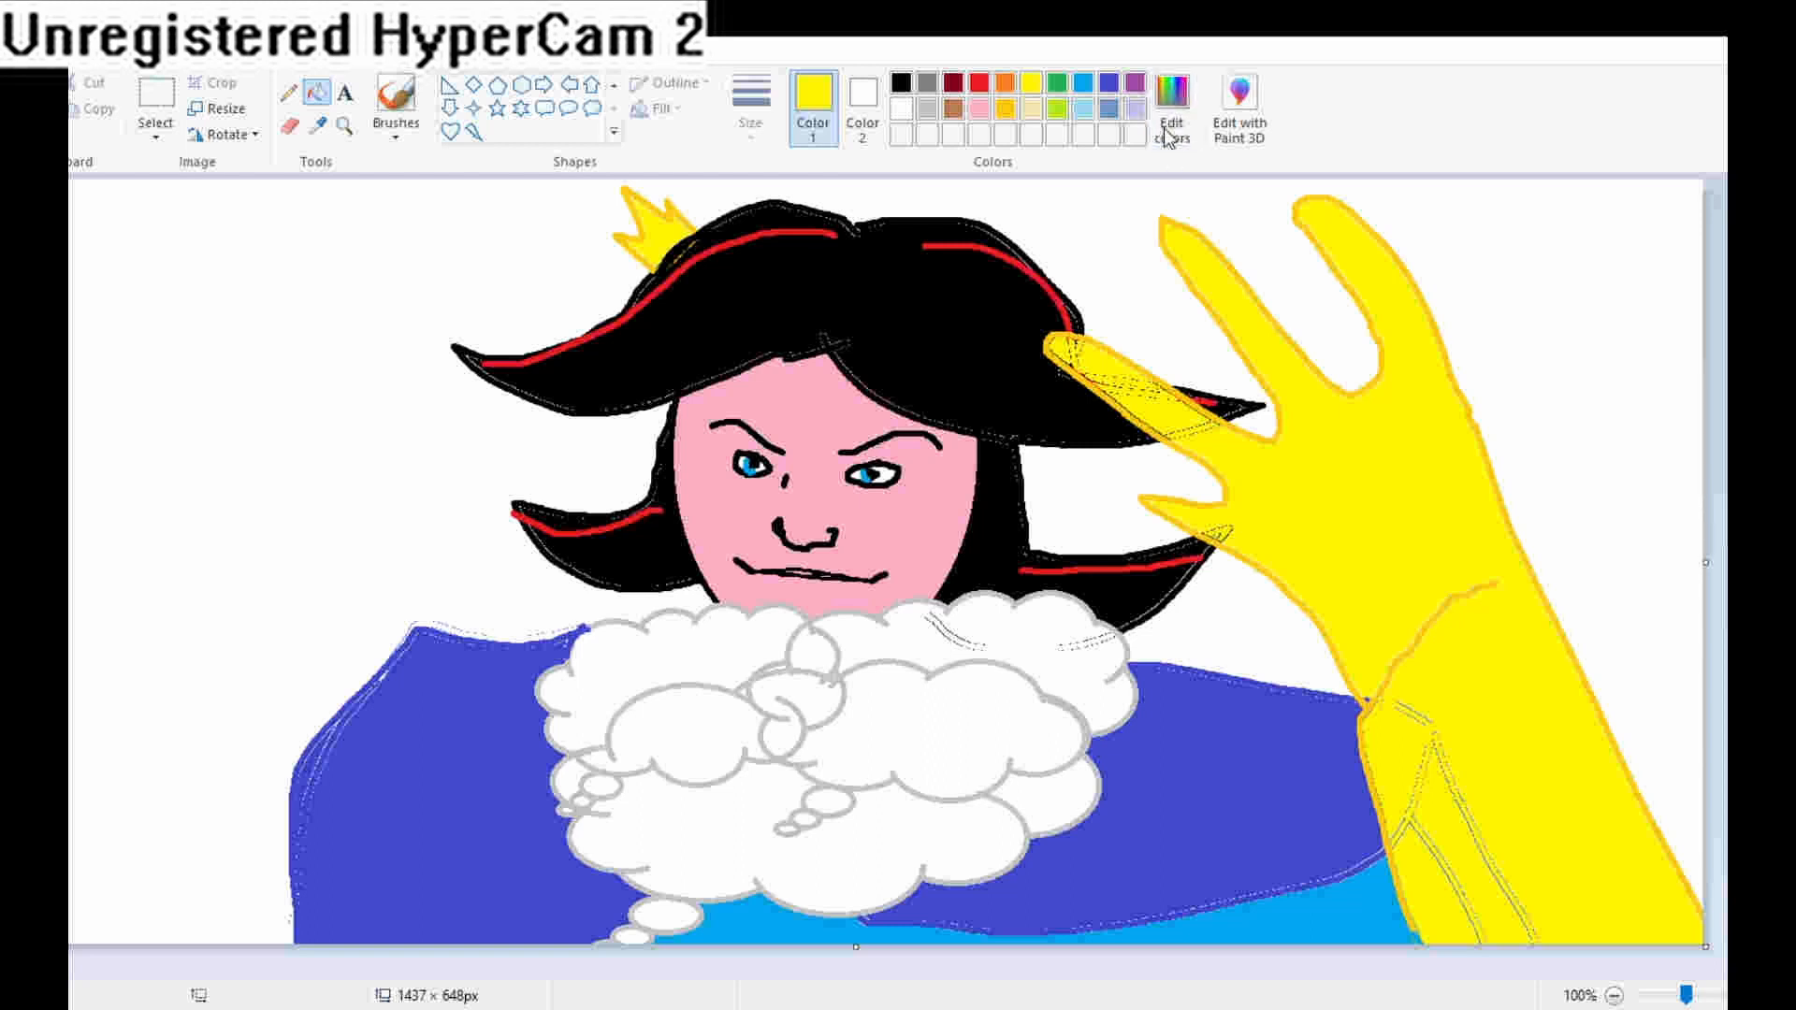